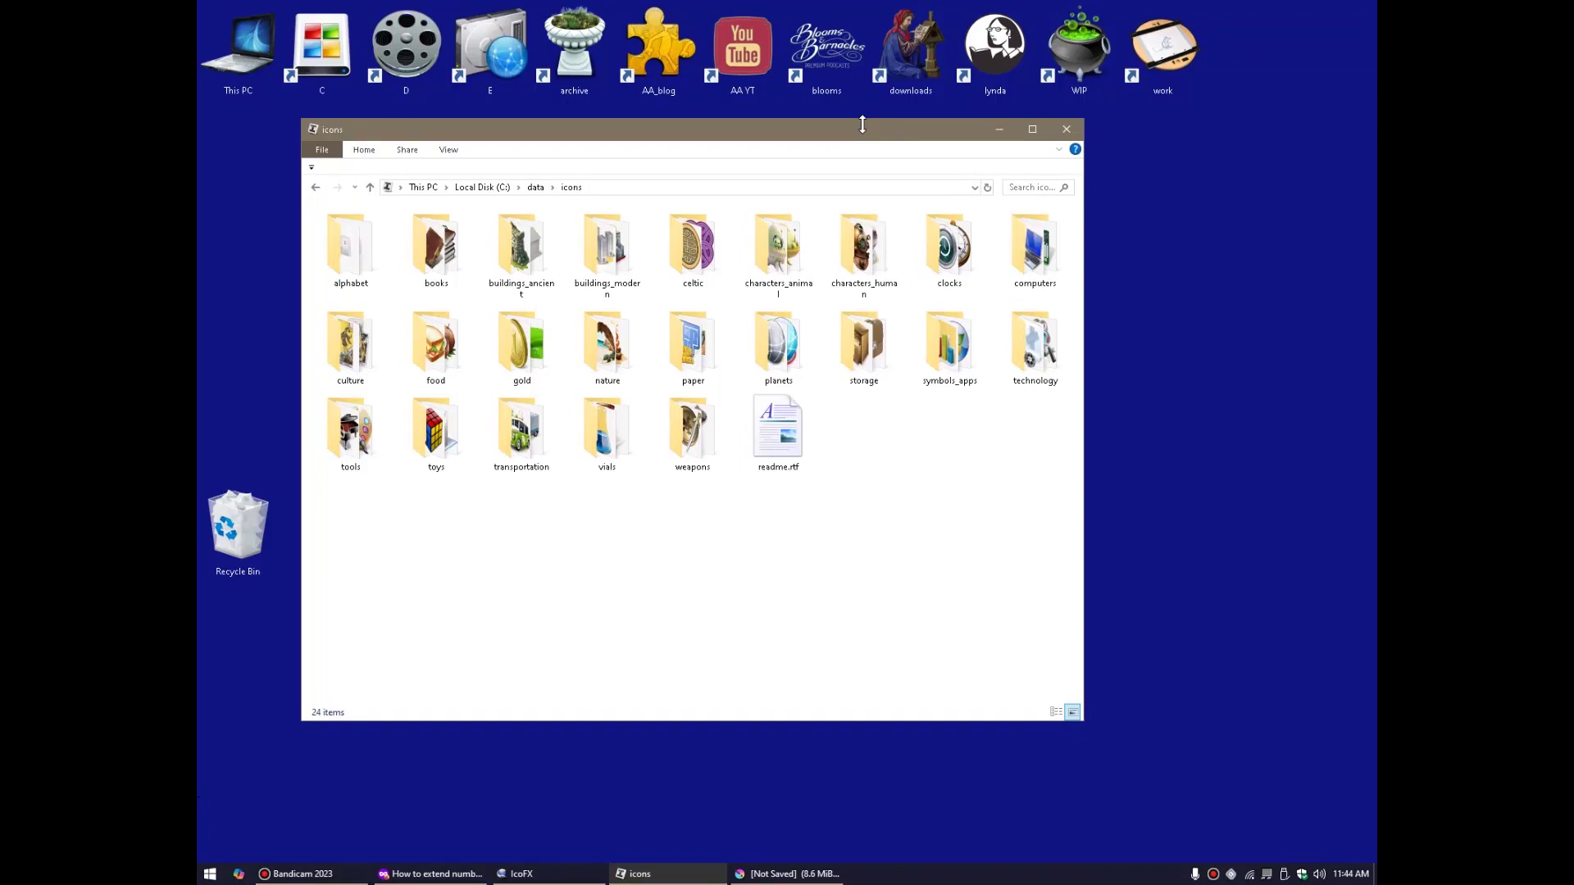
# Open the work folder on data (E:) from its desktop shortcut, showing seven custom-iconed project folders.
pyautogui.click(1163, 47)
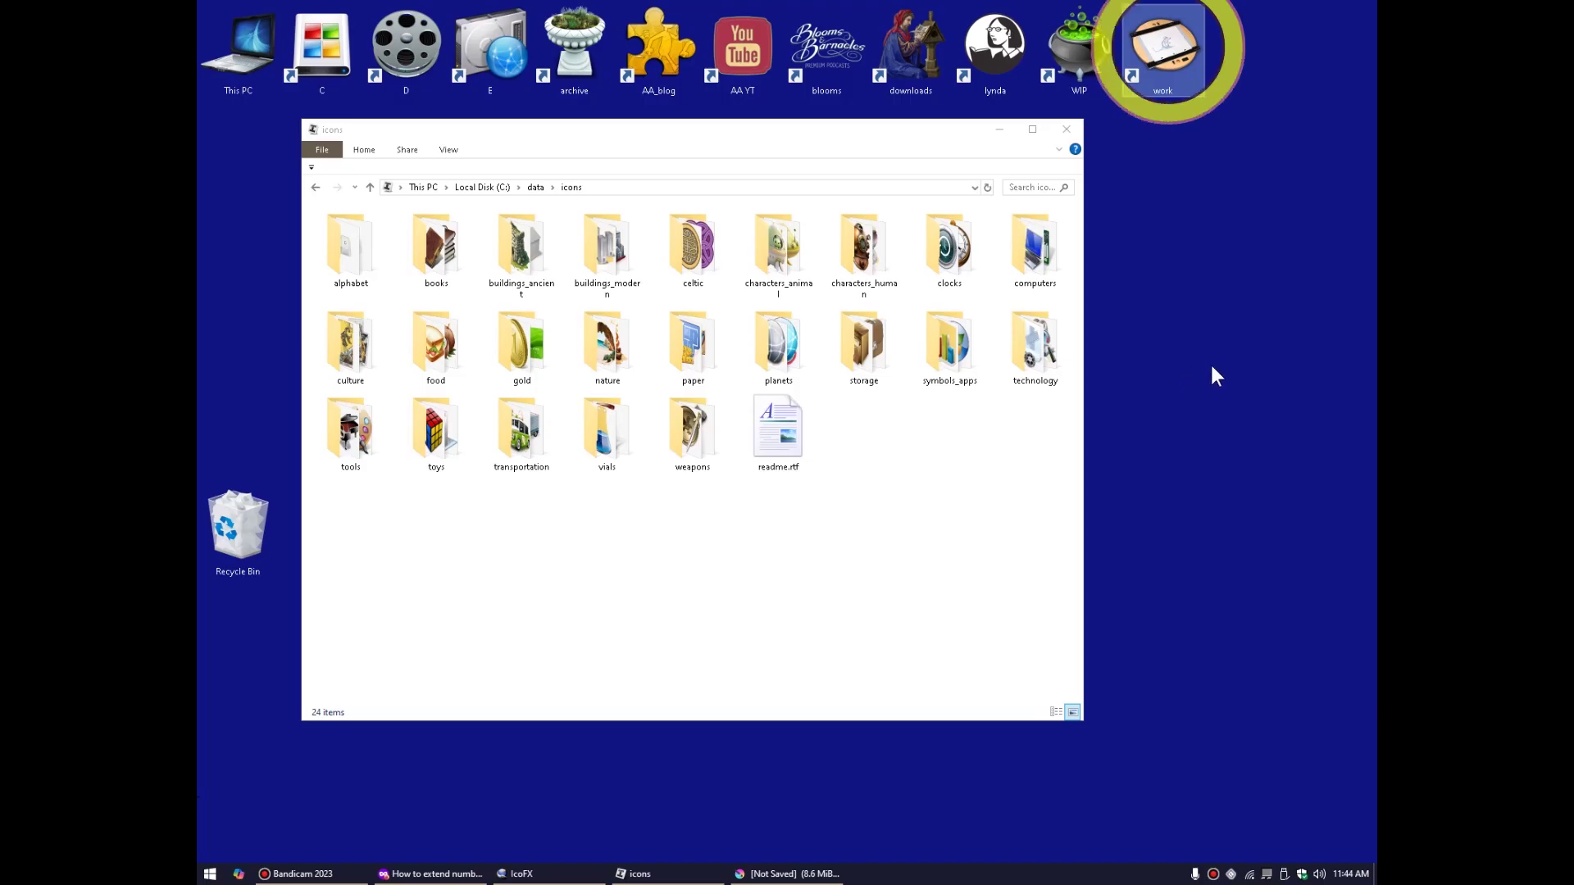
pyautogui.click(1205, 223)
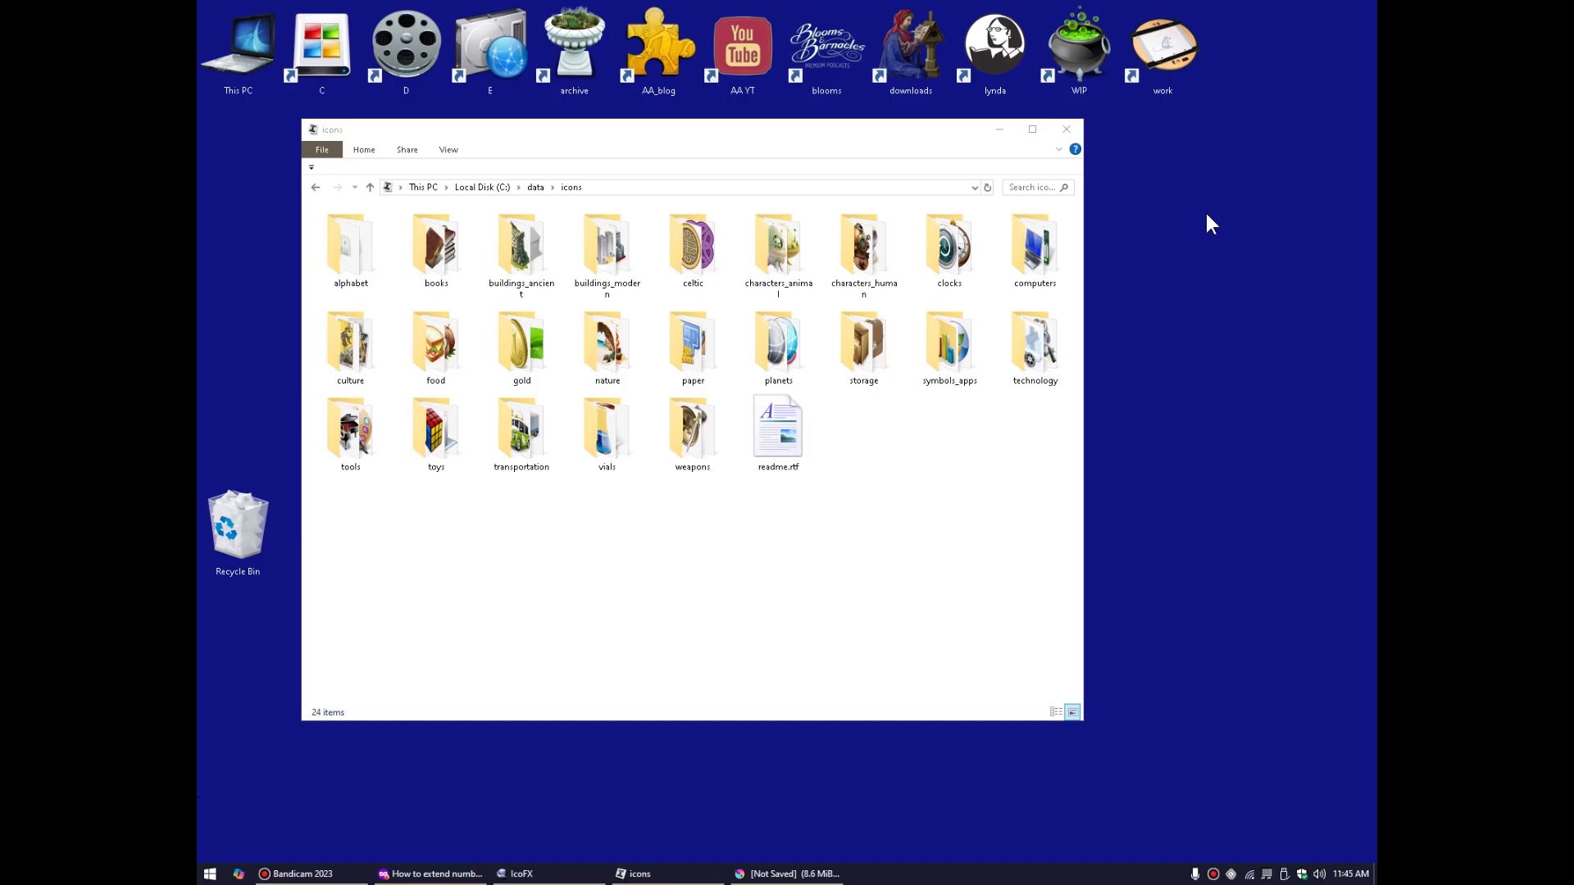
pyautogui.click(1148, 89)
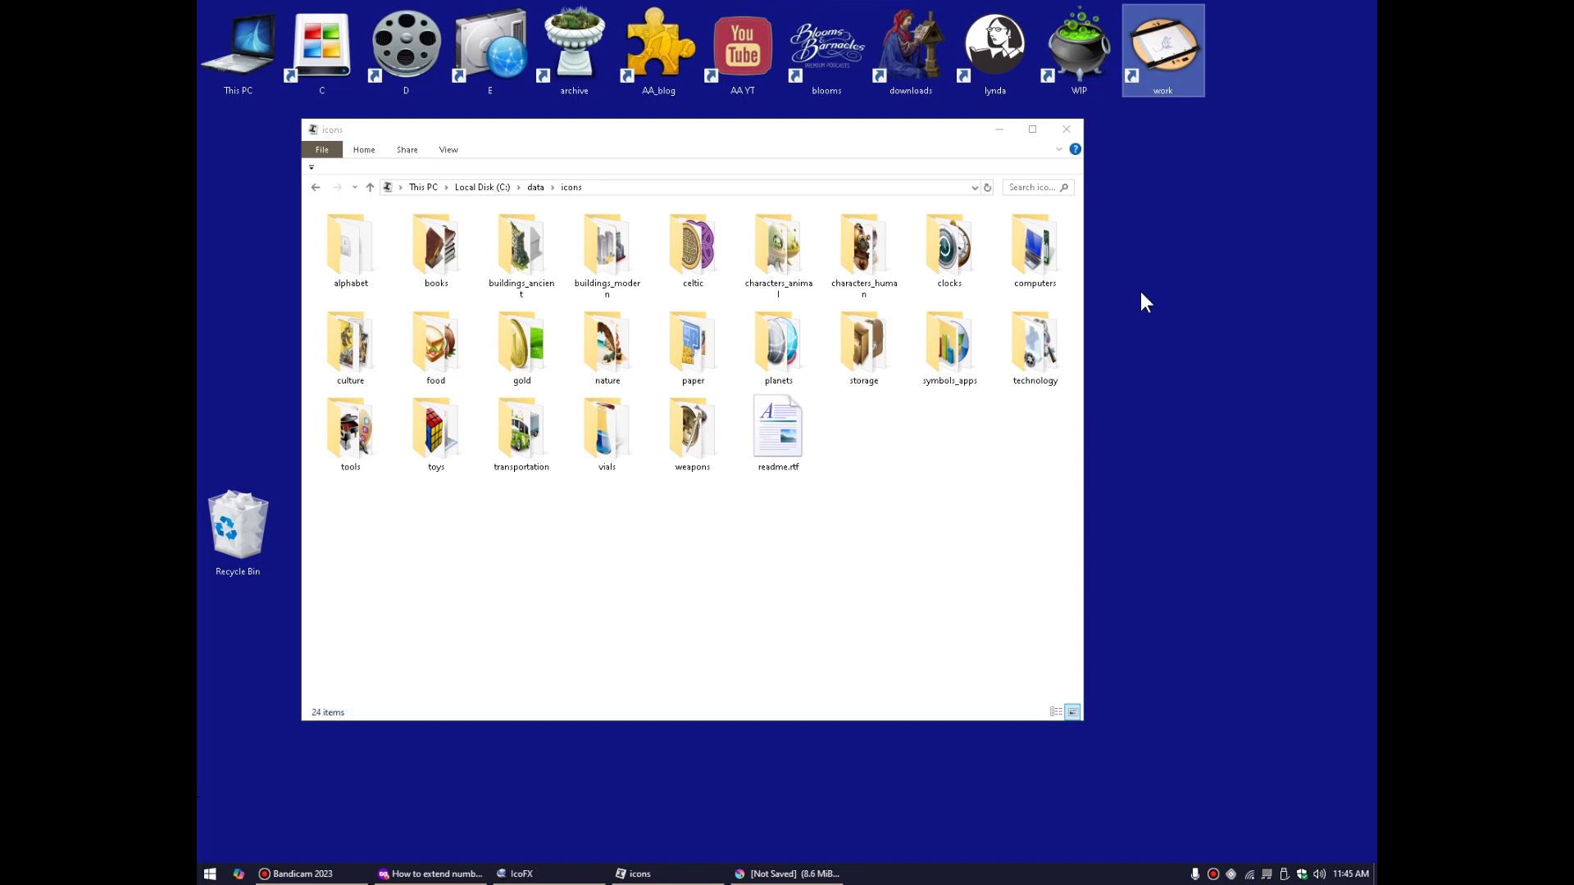
pyautogui.click(1101, 230)
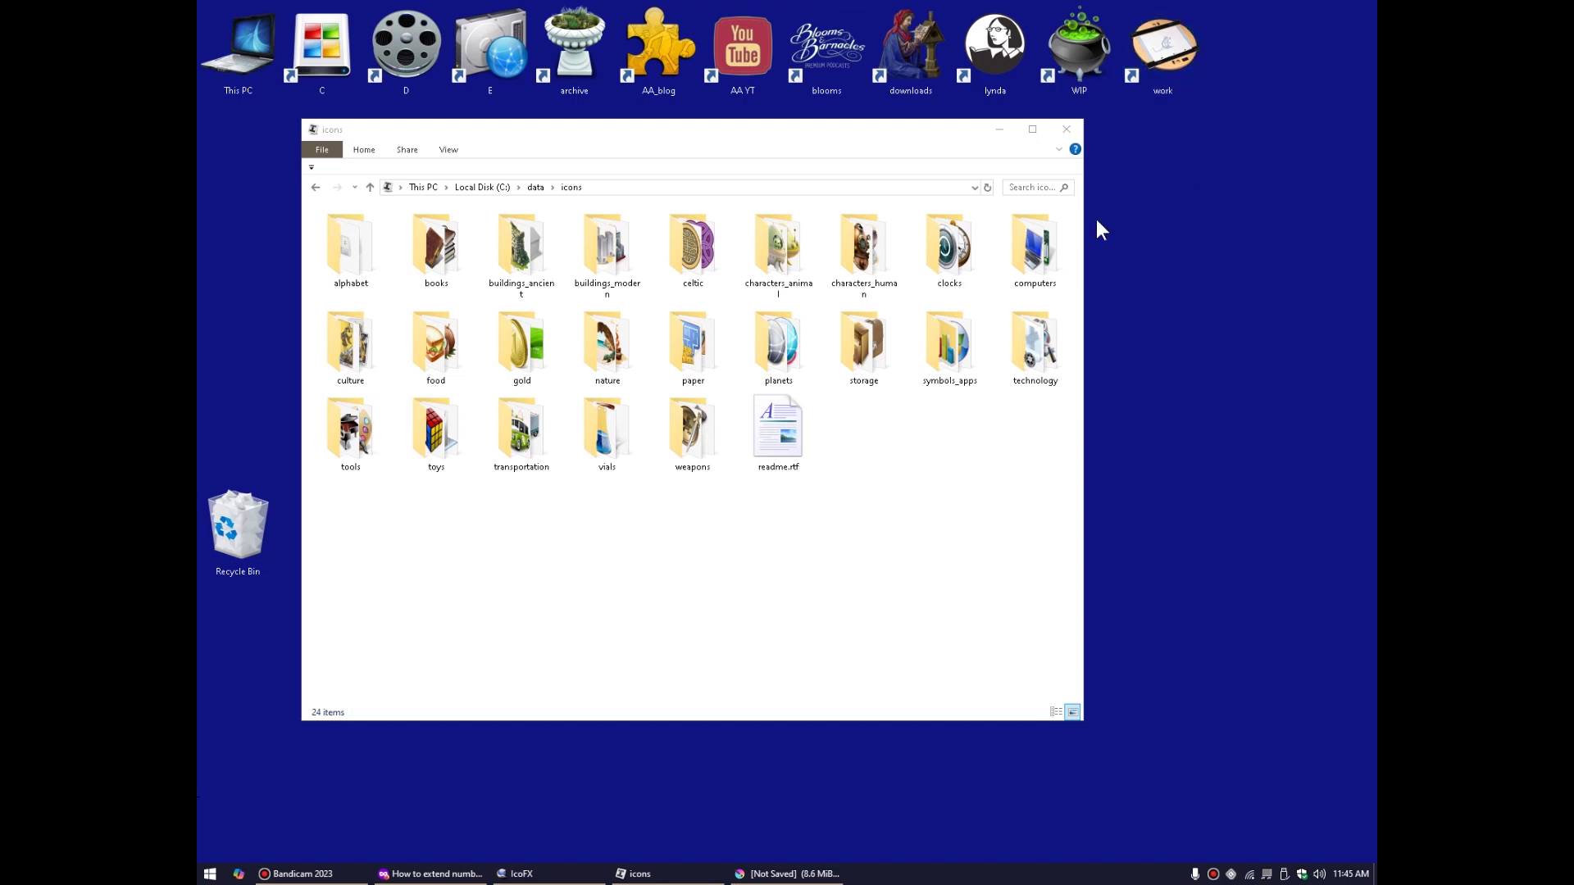
pyautogui.doubleClick(1168, 46)
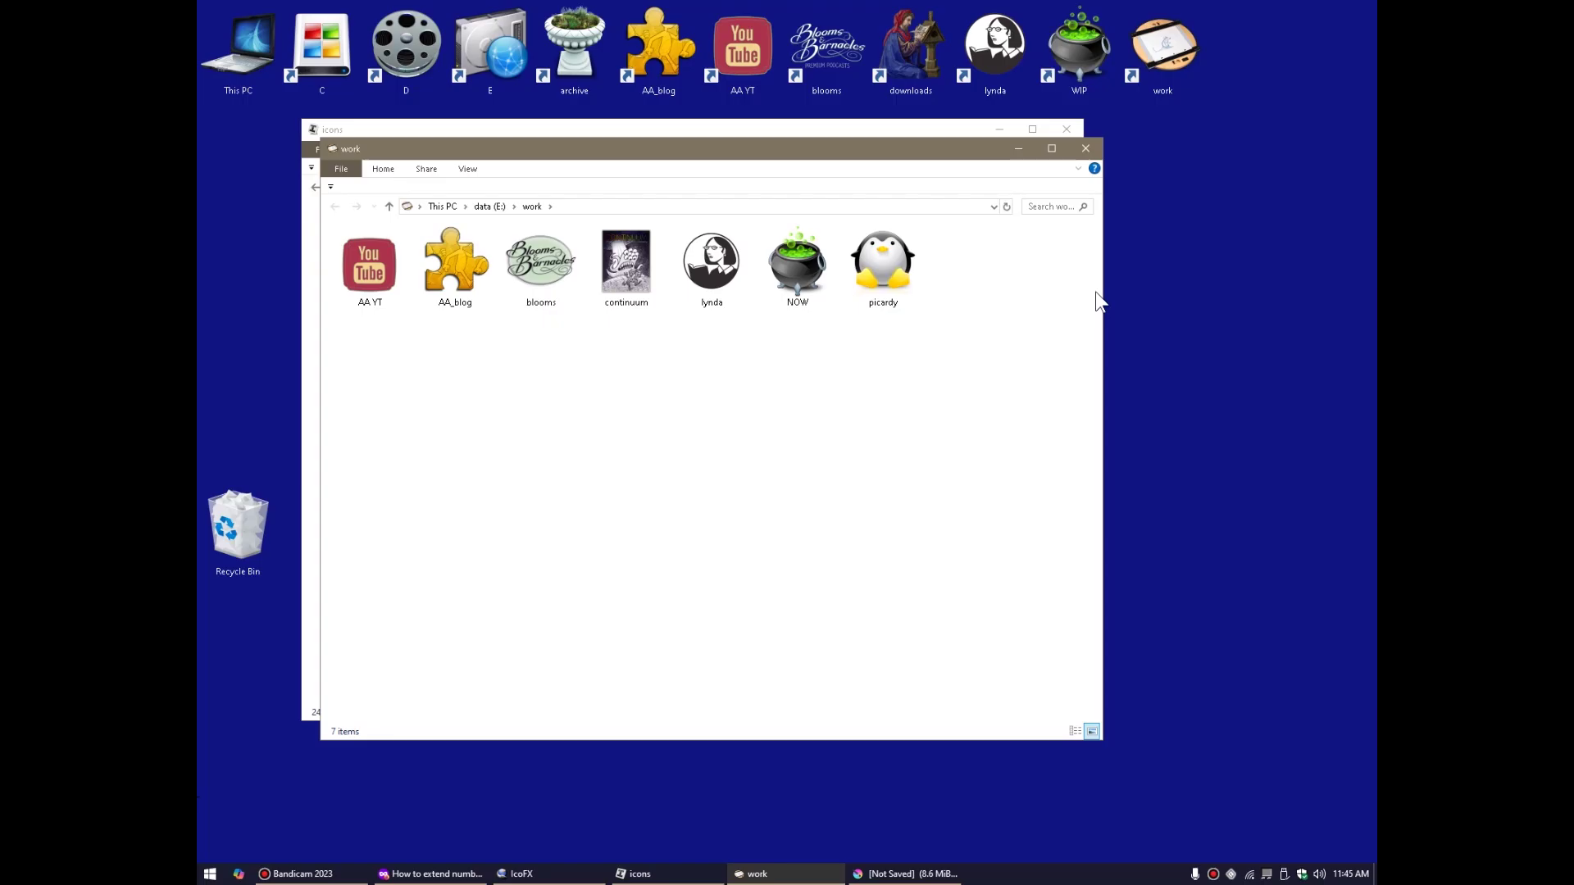
pyautogui.click(742, 54)
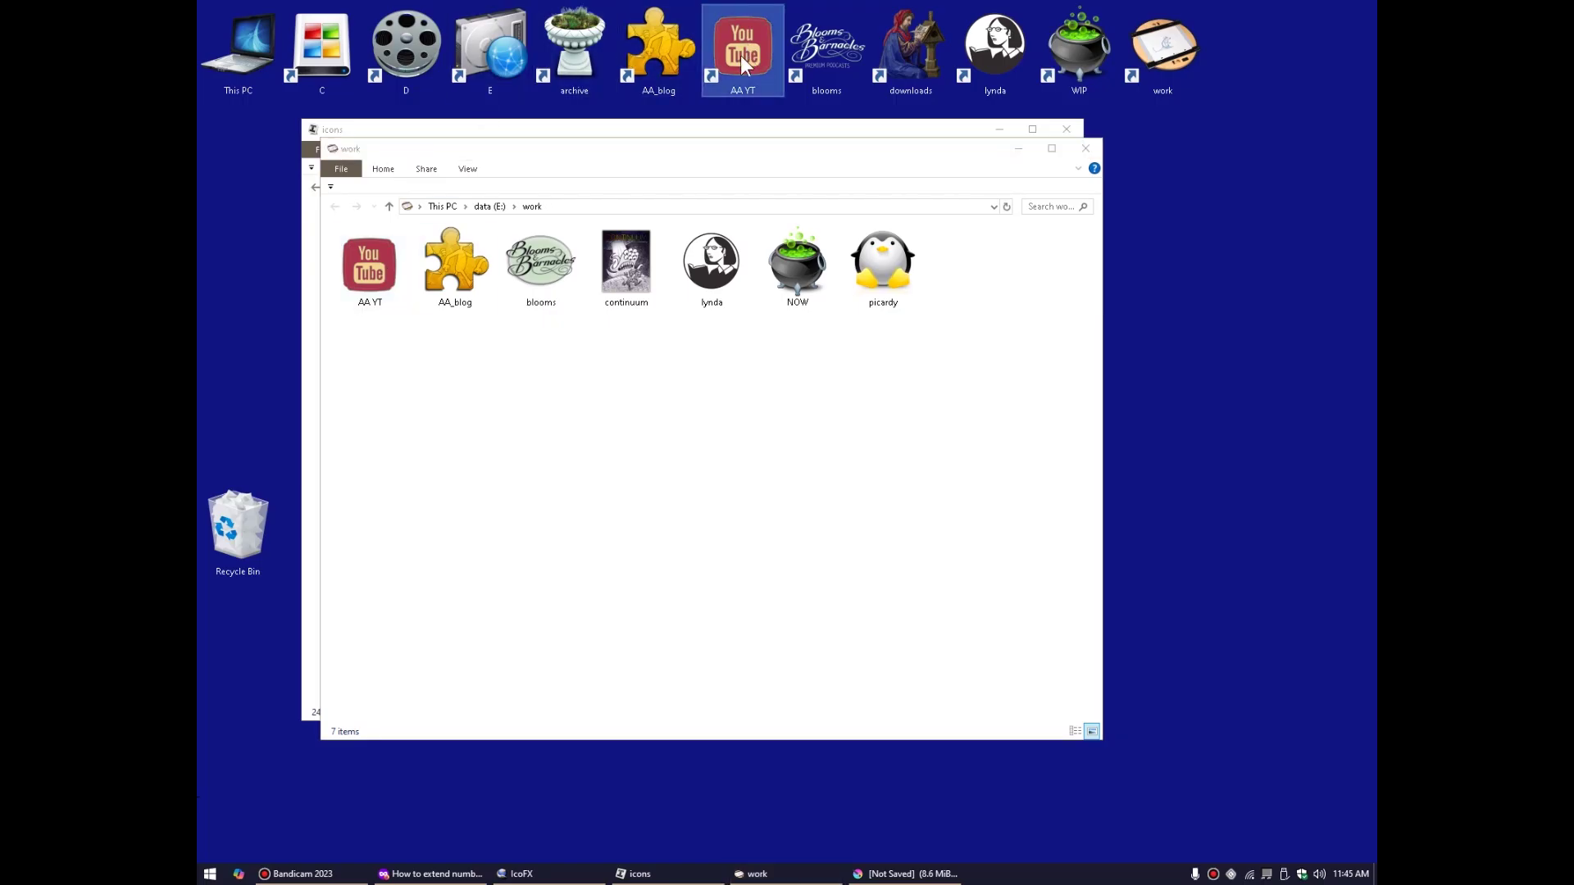
pyautogui.click(899, 869)
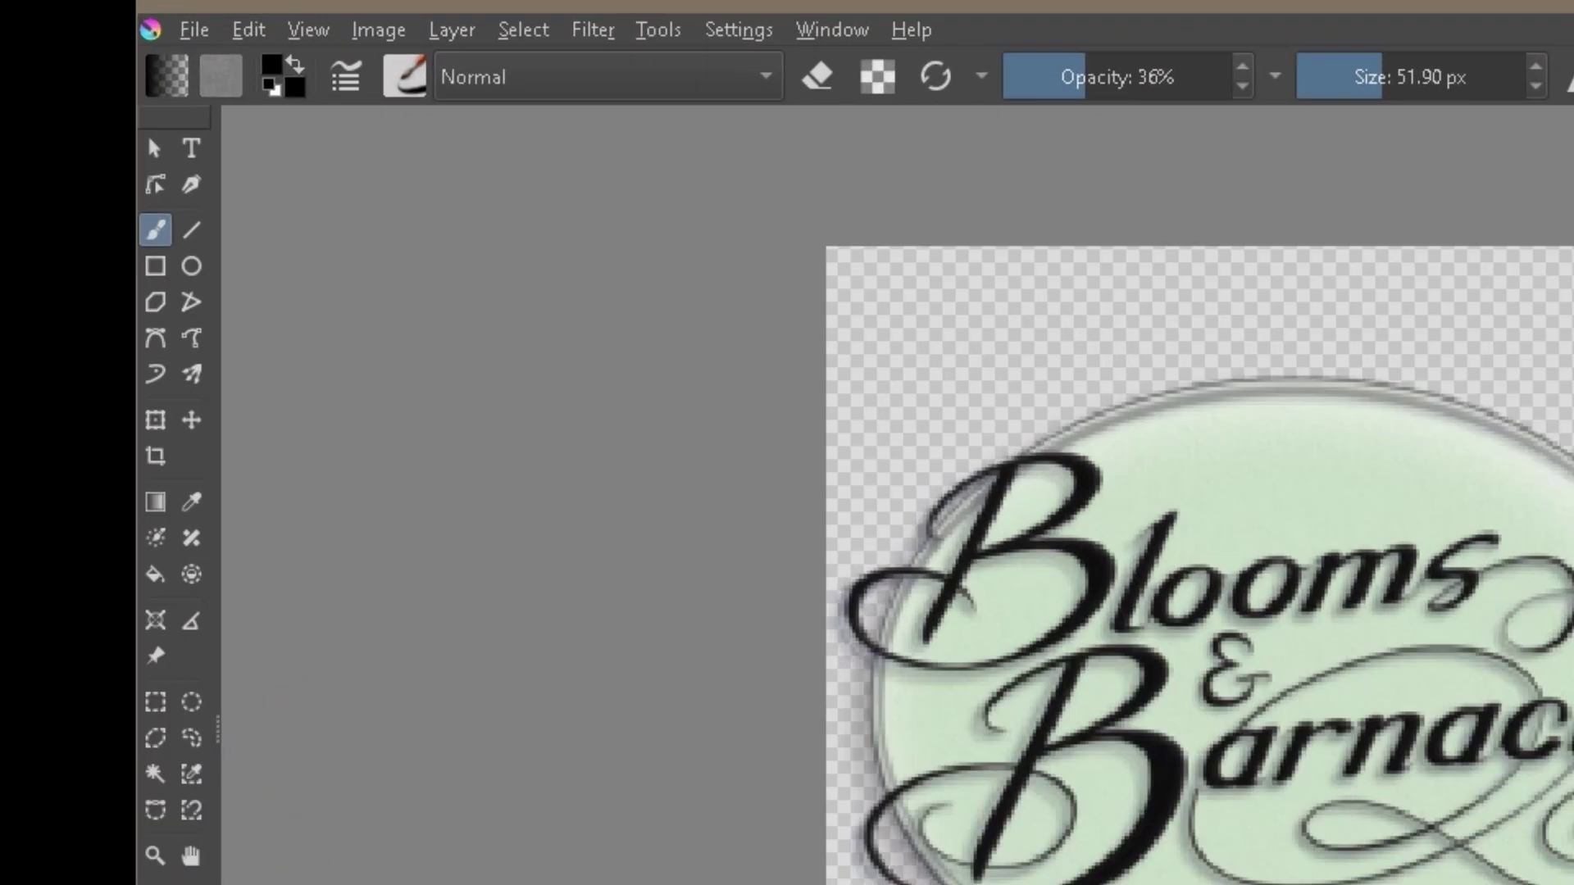
pyautogui.click(154, 422)
pyautogui.click(192, 421)
pyautogui.click(155, 374)
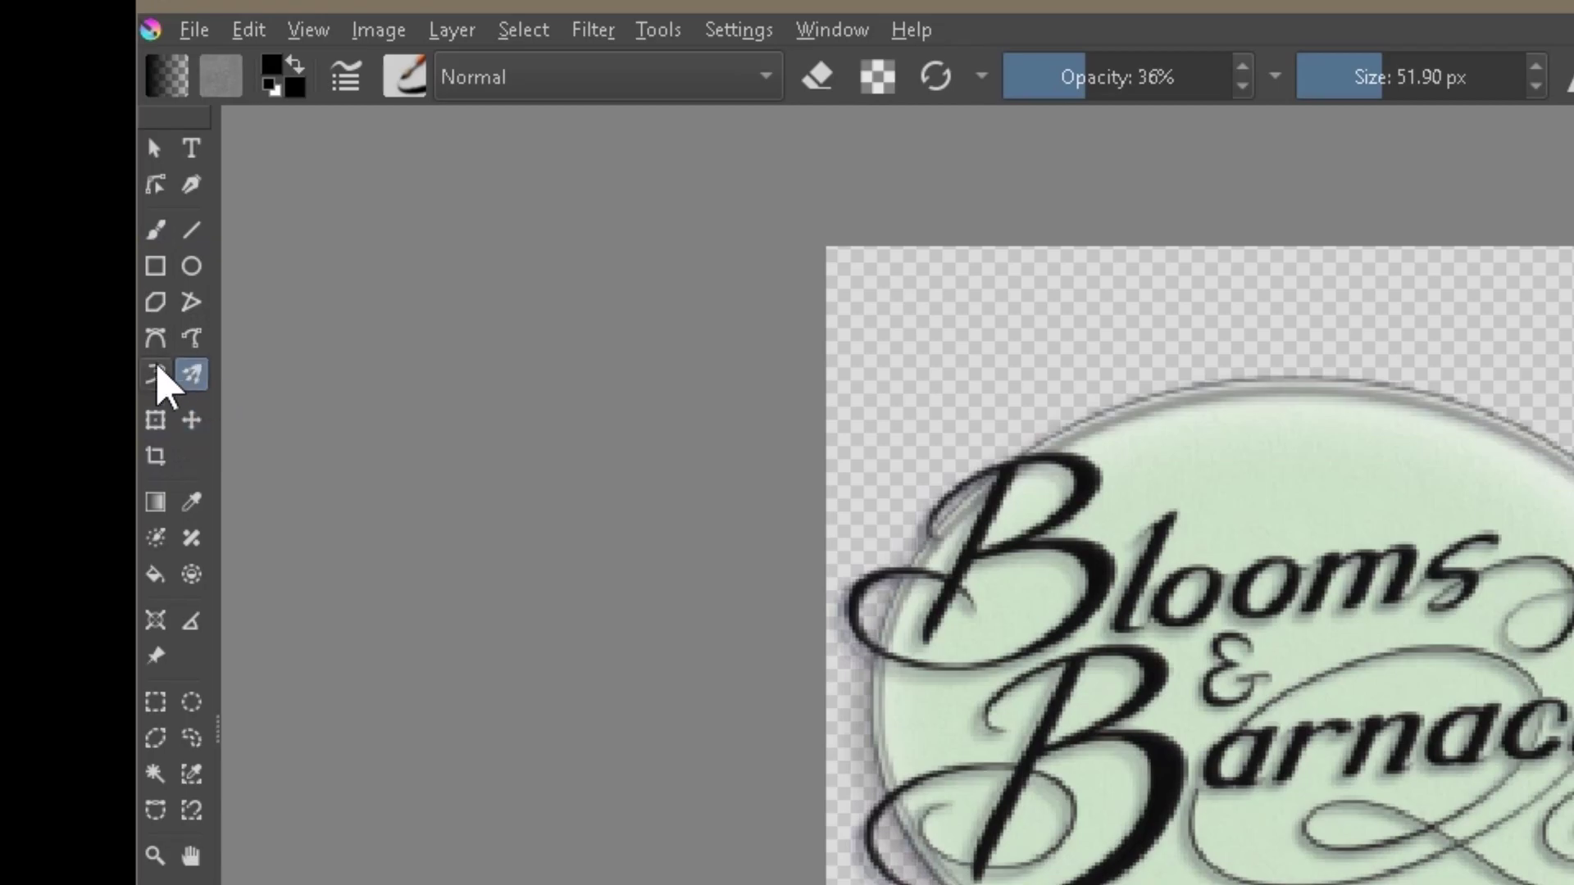
pyautogui.click(157, 266)
pyautogui.click(192, 267)
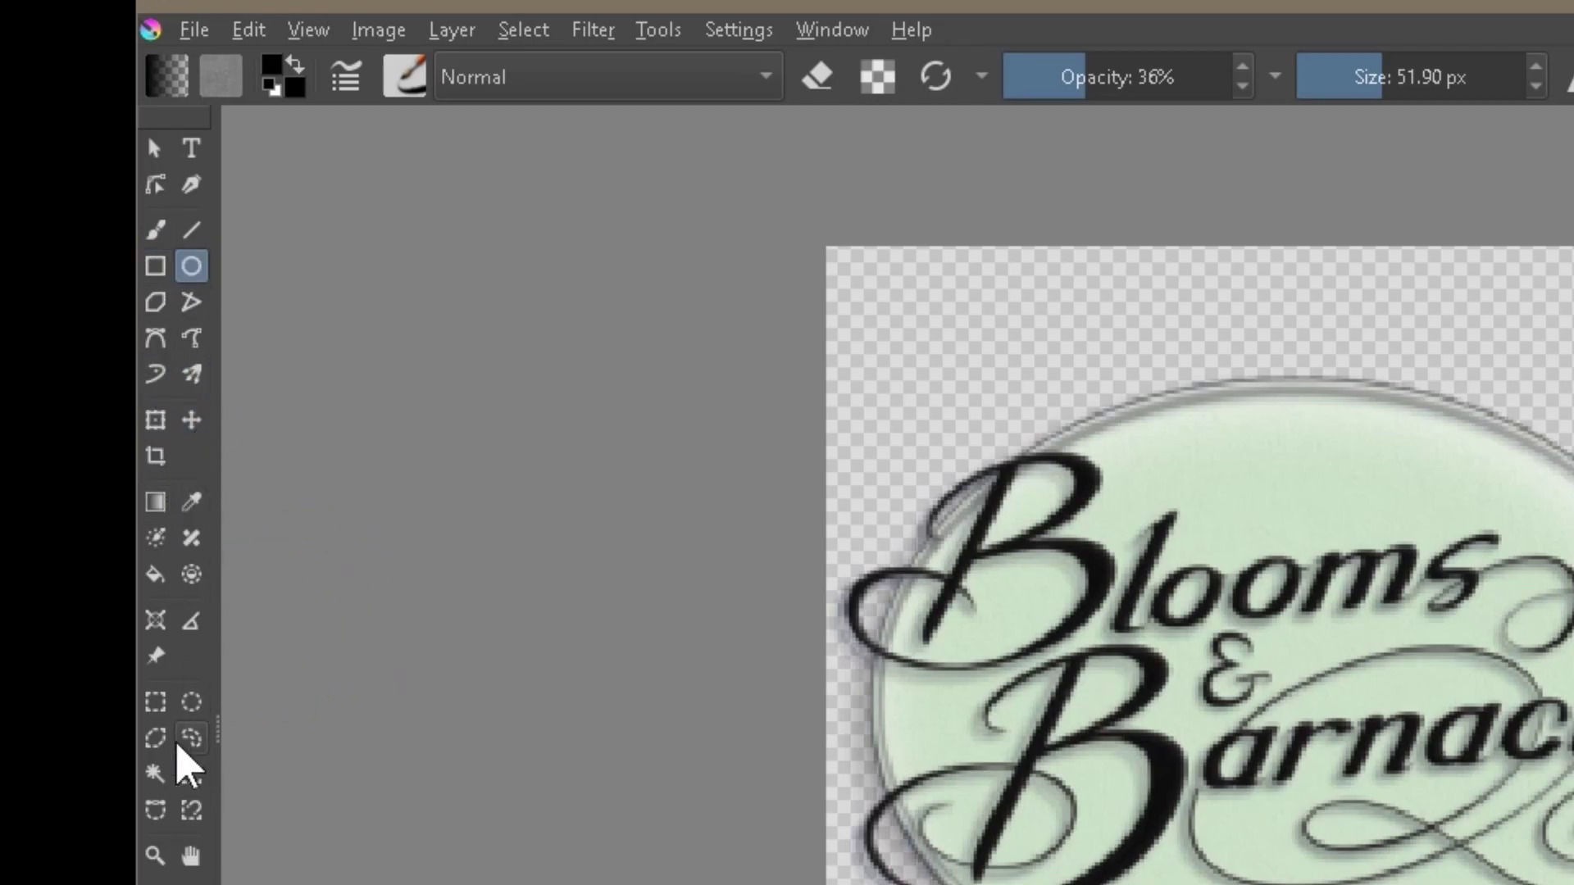
pyautogui.click(155, 704)
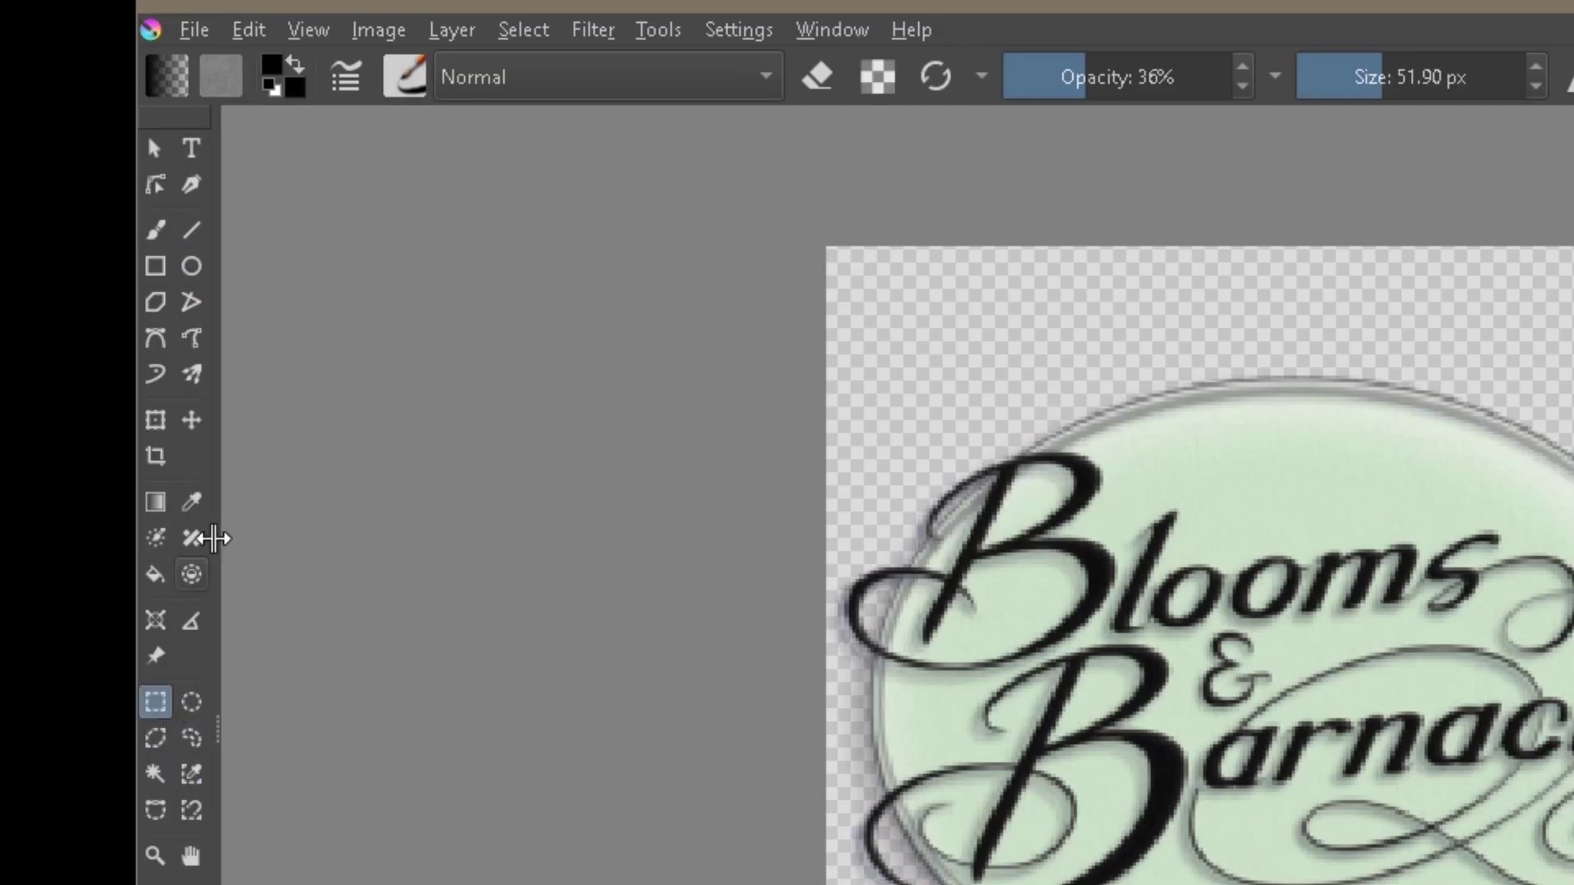
pyautogui.click(158, 267)
pyautogui.click(156, 703)
pyautogui.click(156, 268)
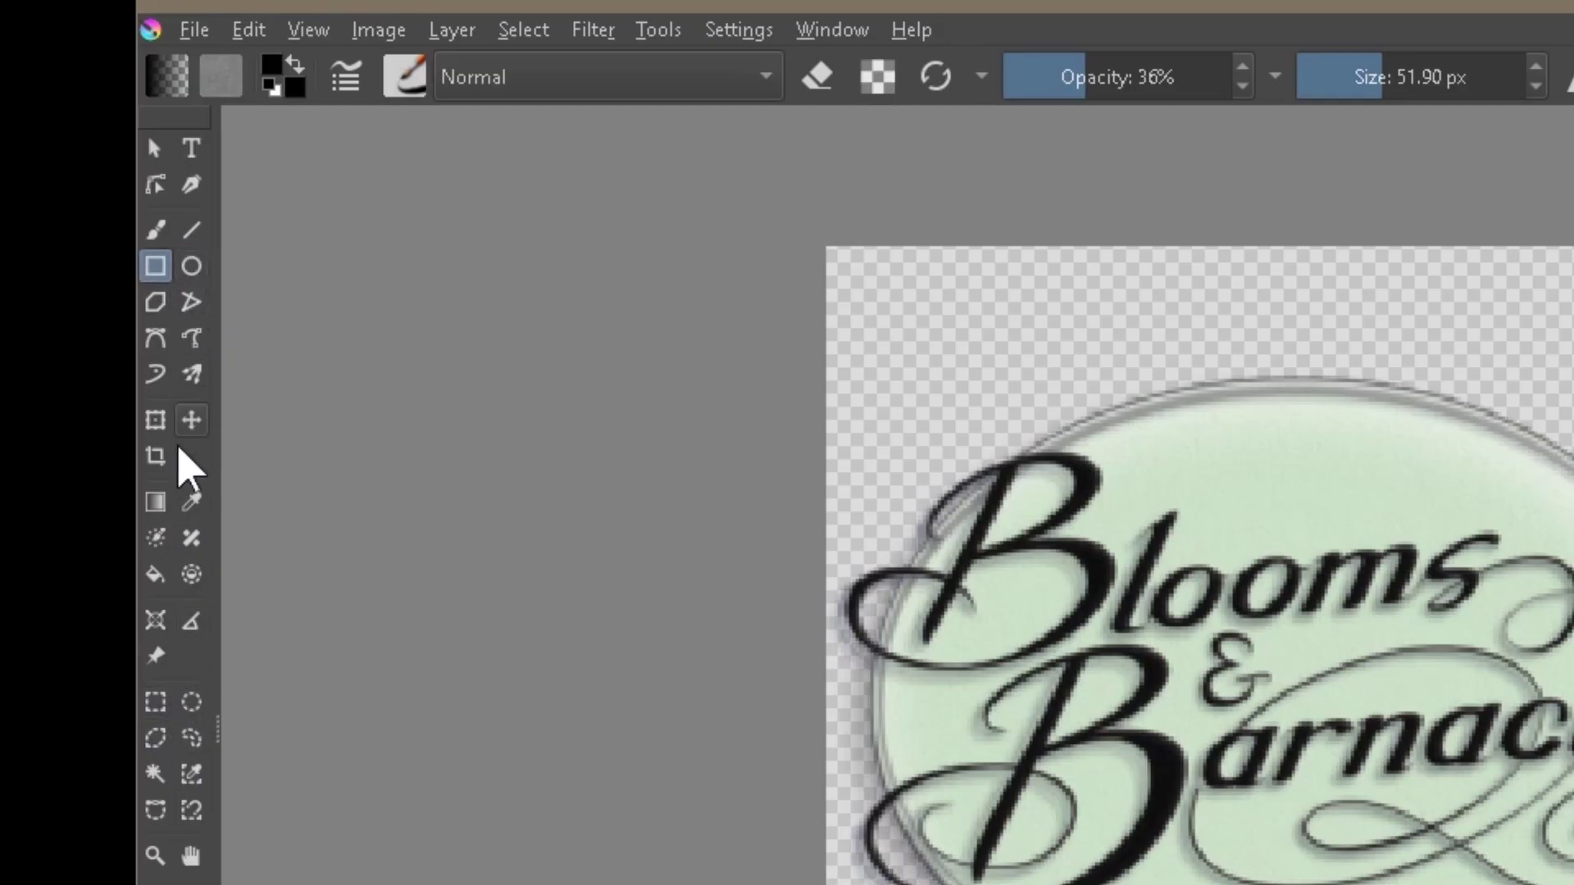
pyautogui.click(191, 245)
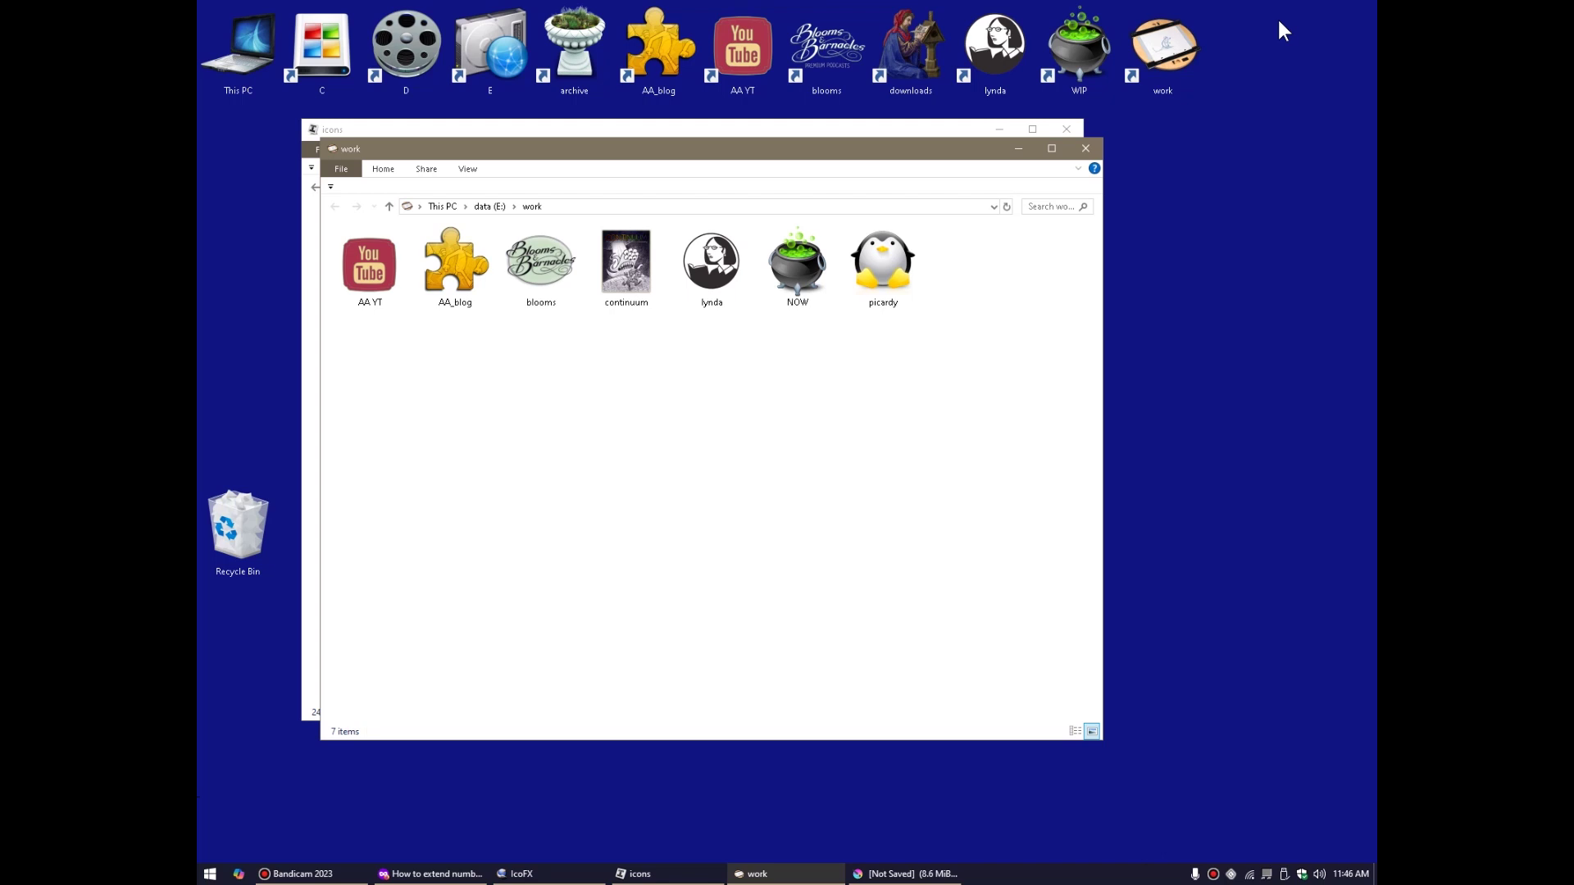
# Minimize the icons window, nudge the work window higher, and open the AA YT folder.
pyautogui.click(363, 281)
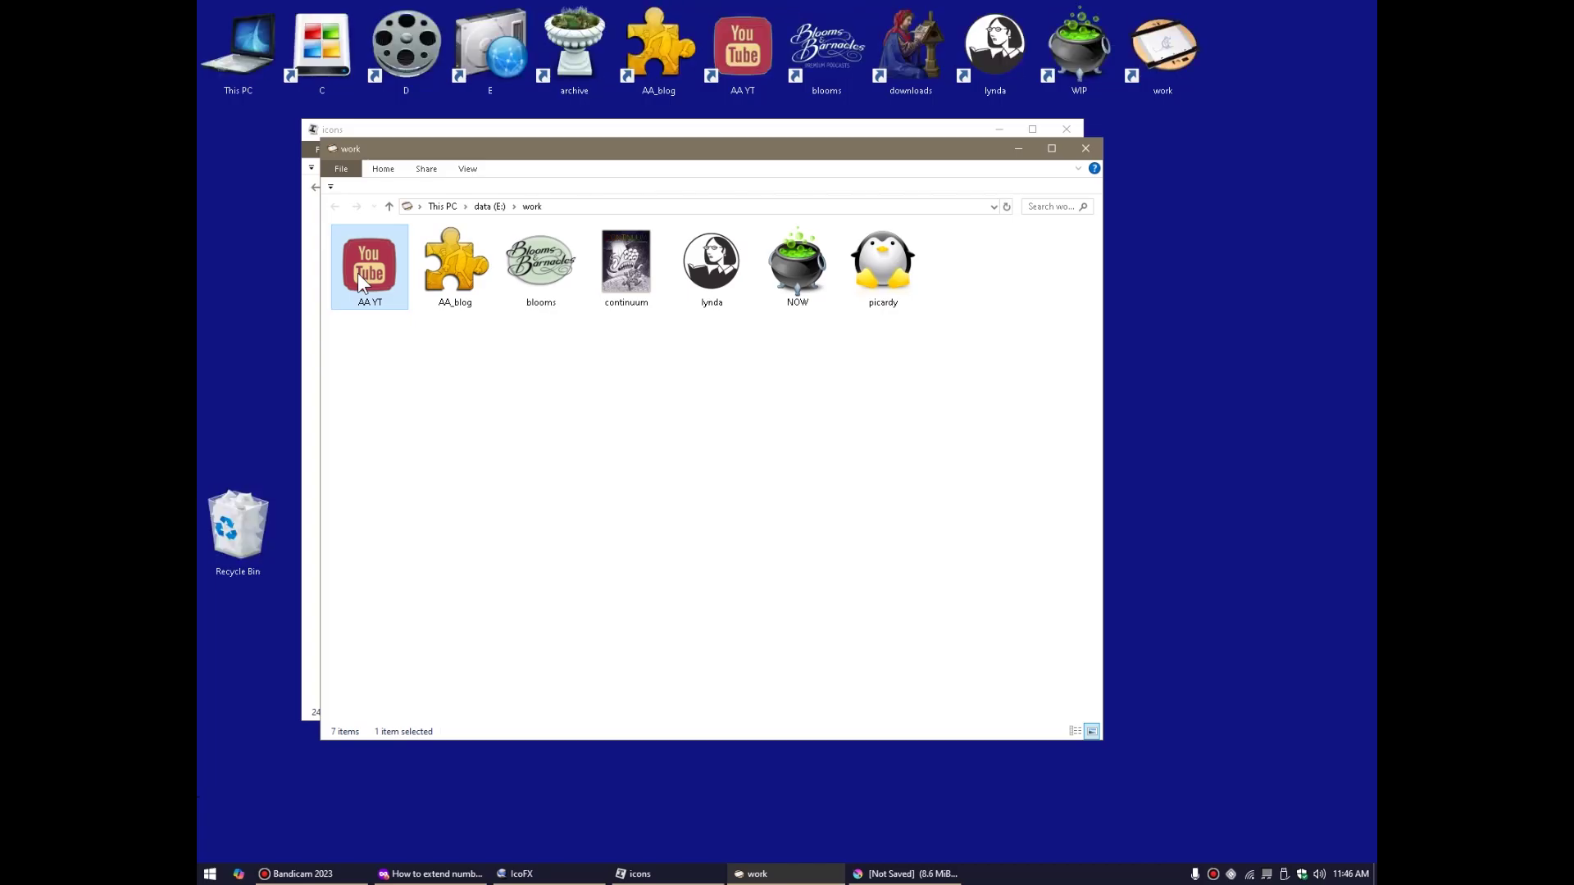
pyautogui.click(1000, 129)
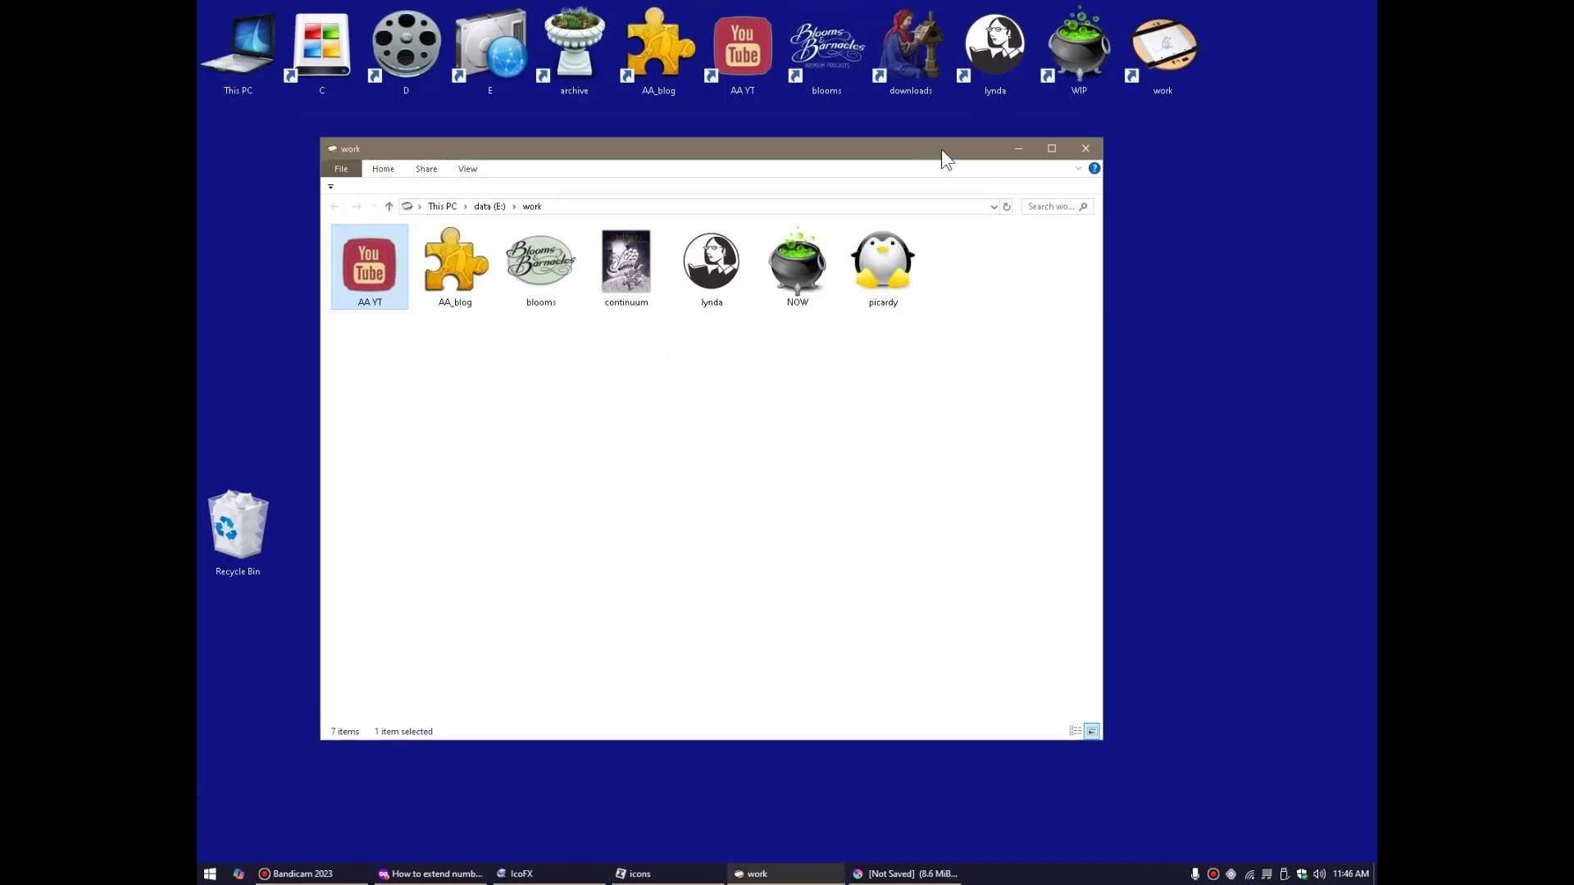
pyautogui.moveTo(920, 153); pyautogui.dragTo(919, 136)
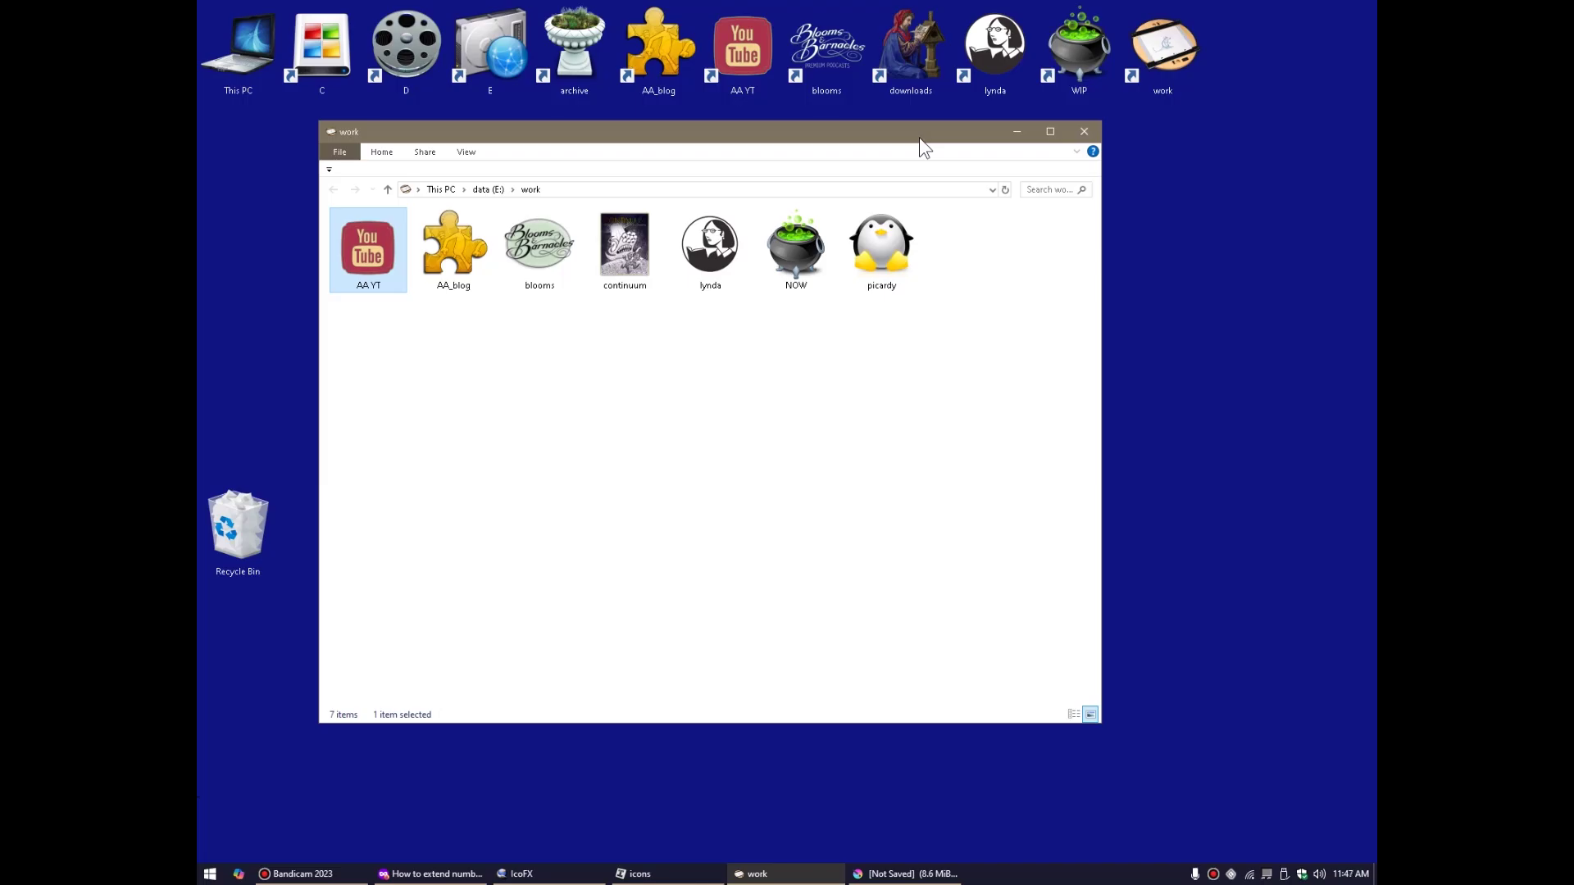
pyautogui.click(755, 457)
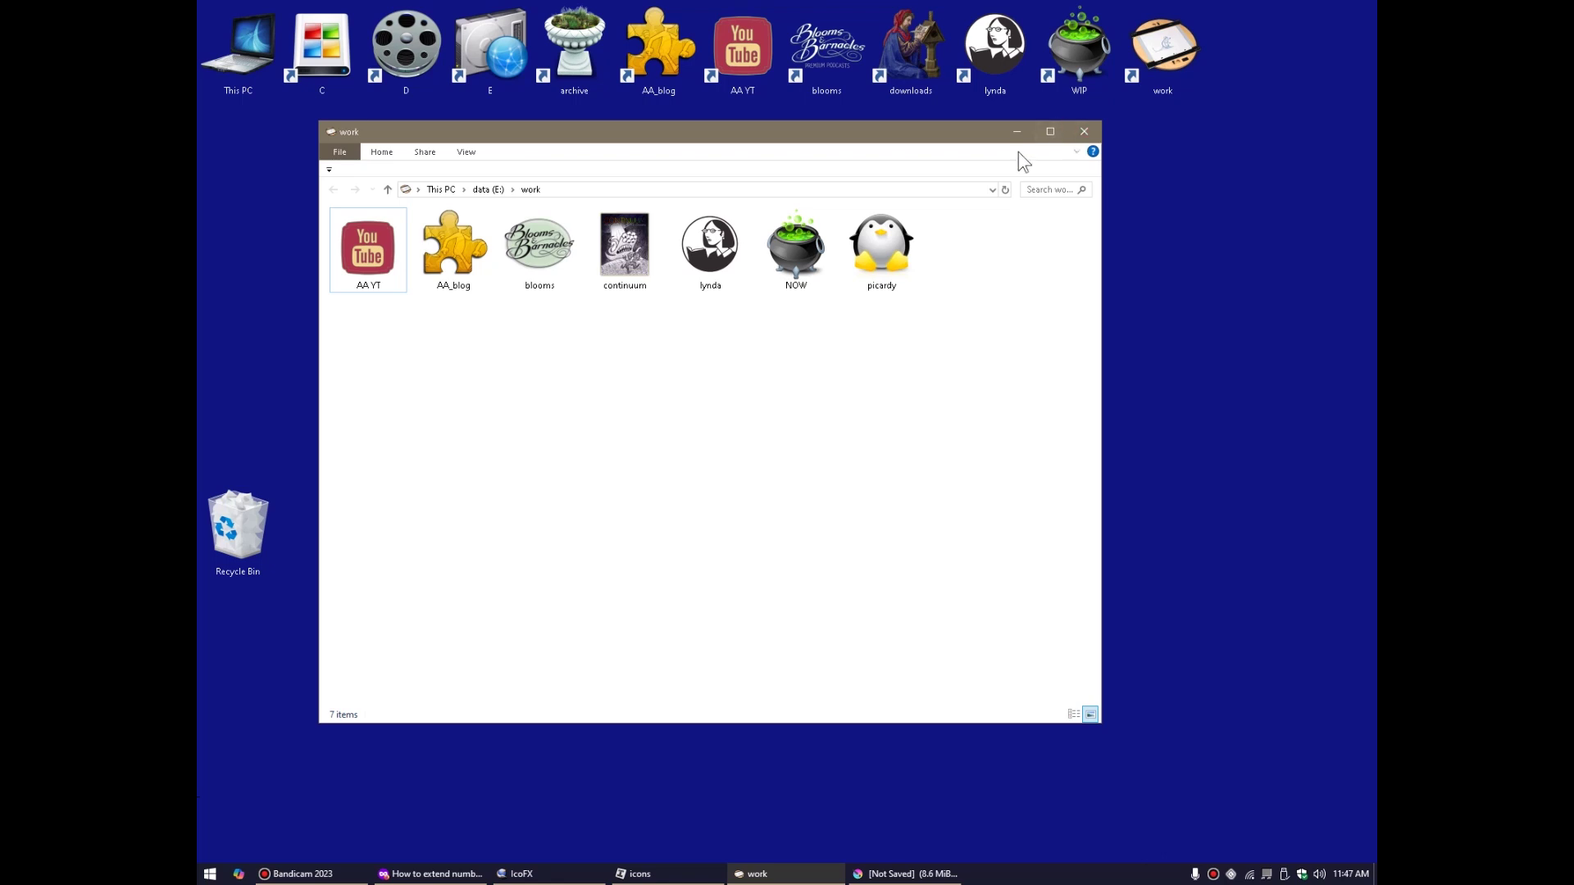
pyautogui.doubleClick(368, 250)
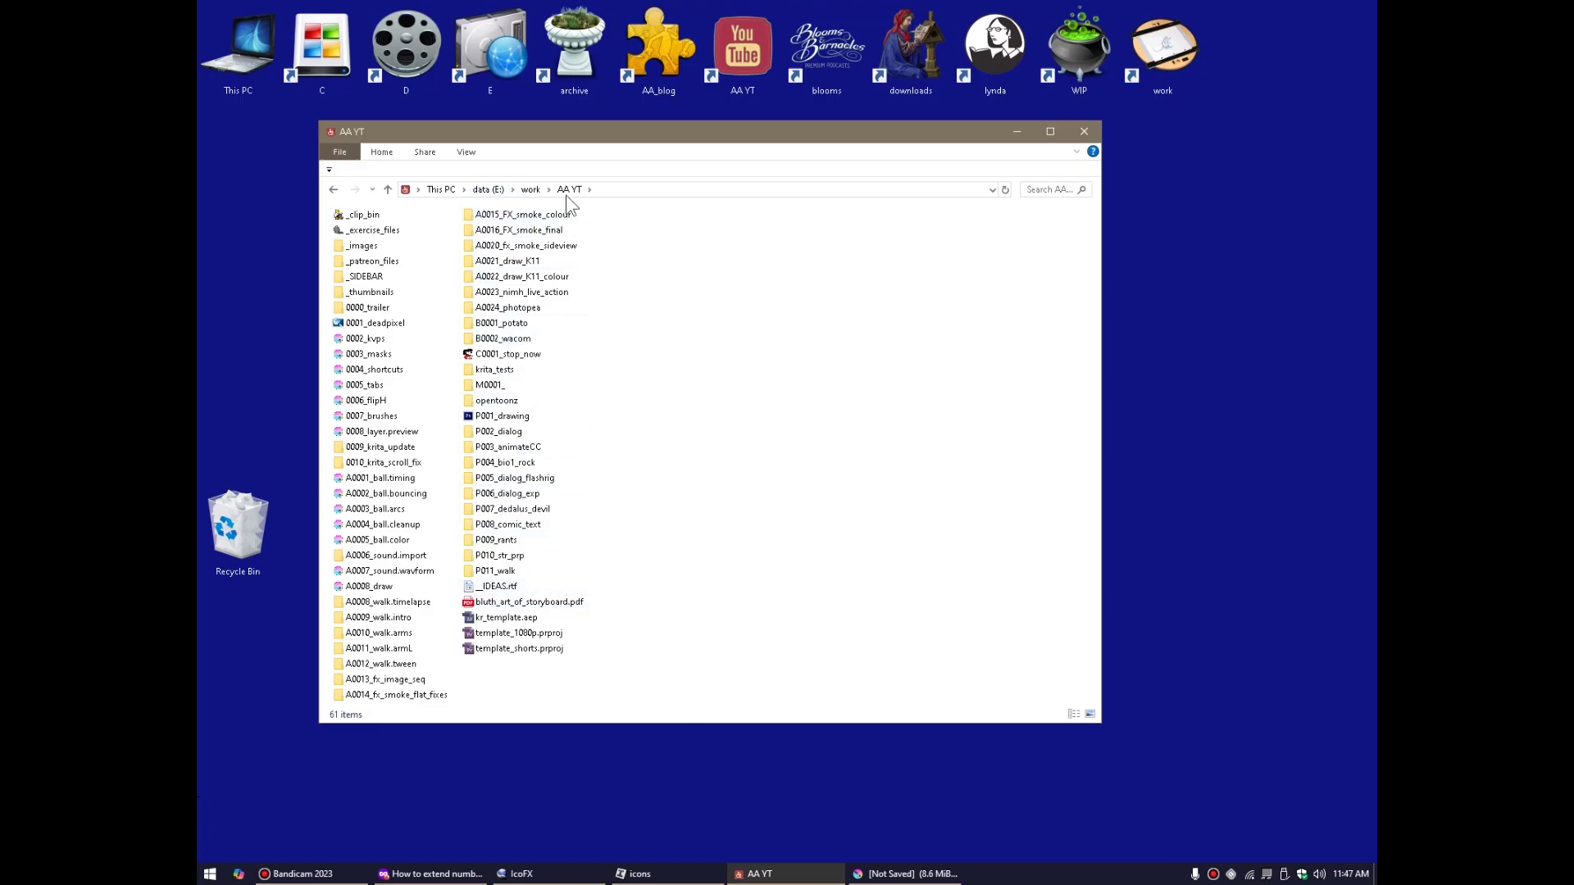
# Open the blooms folder in Large icons view and peek inside 0134_parallax.
pyautogui.click(530, 190)
pyautogui.doubleClick(535, 250)
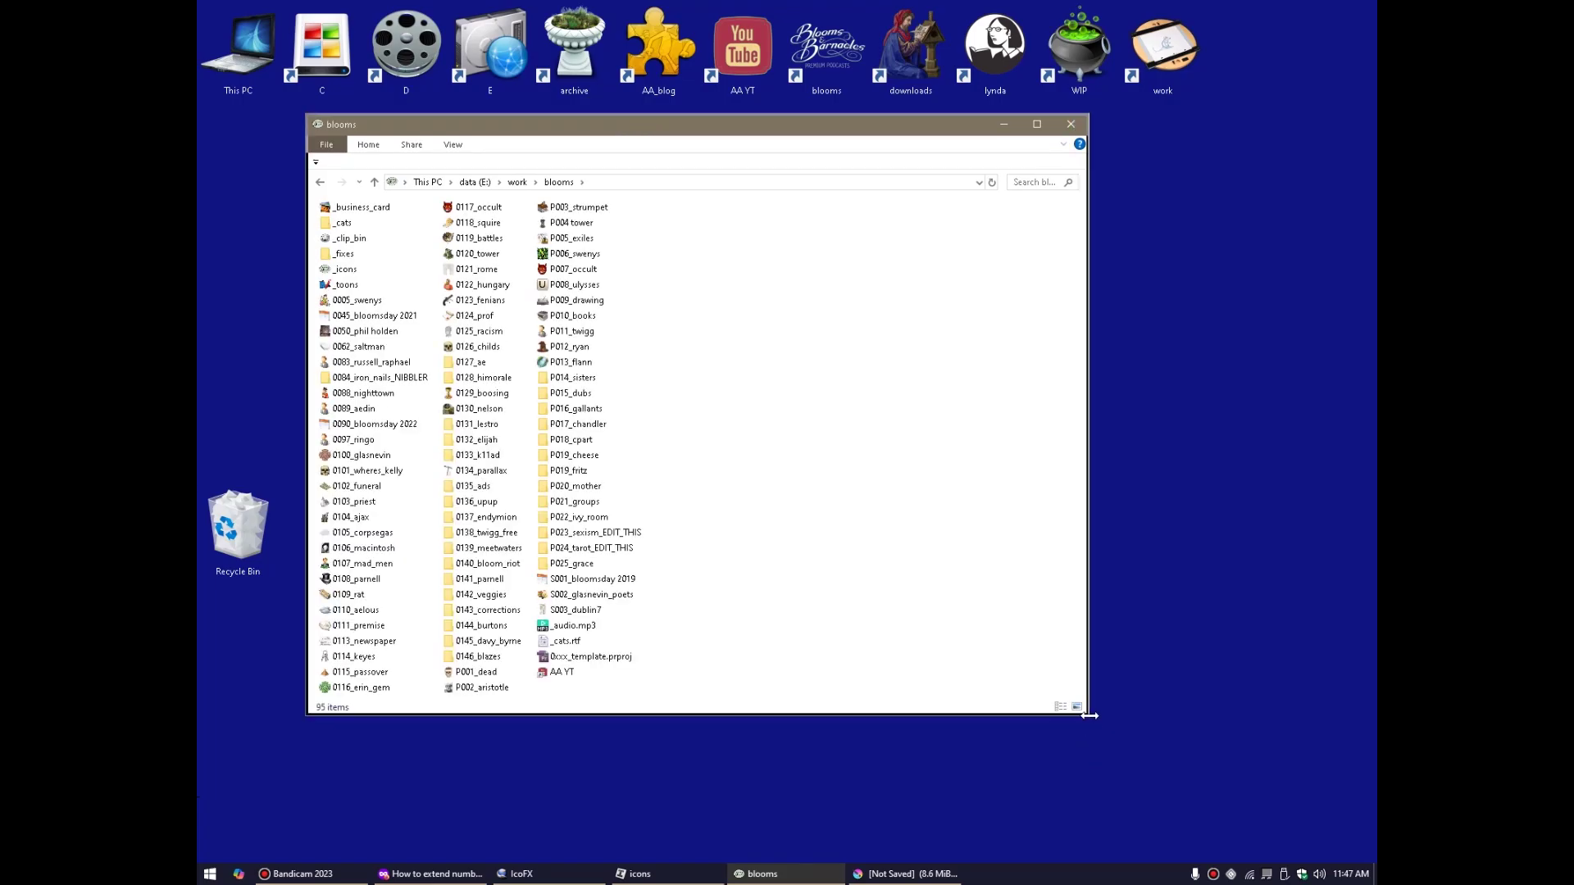
pyautogui.moveTo(1087, 713); pyautogui.dragTo(1289, 747)
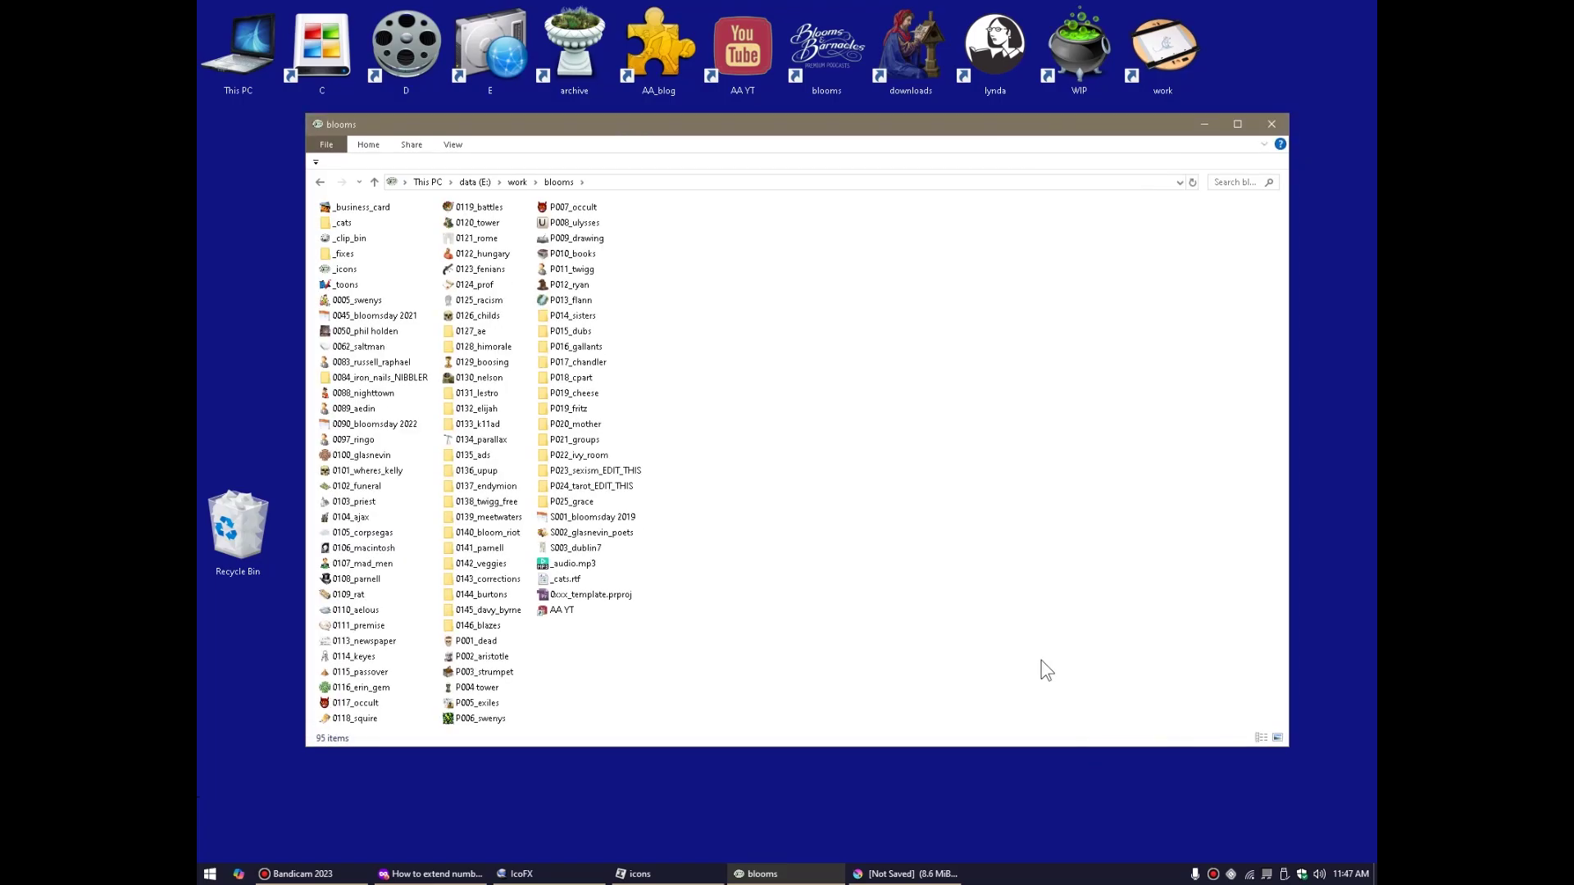
pyautogui.scroll(3, 1041, 661)
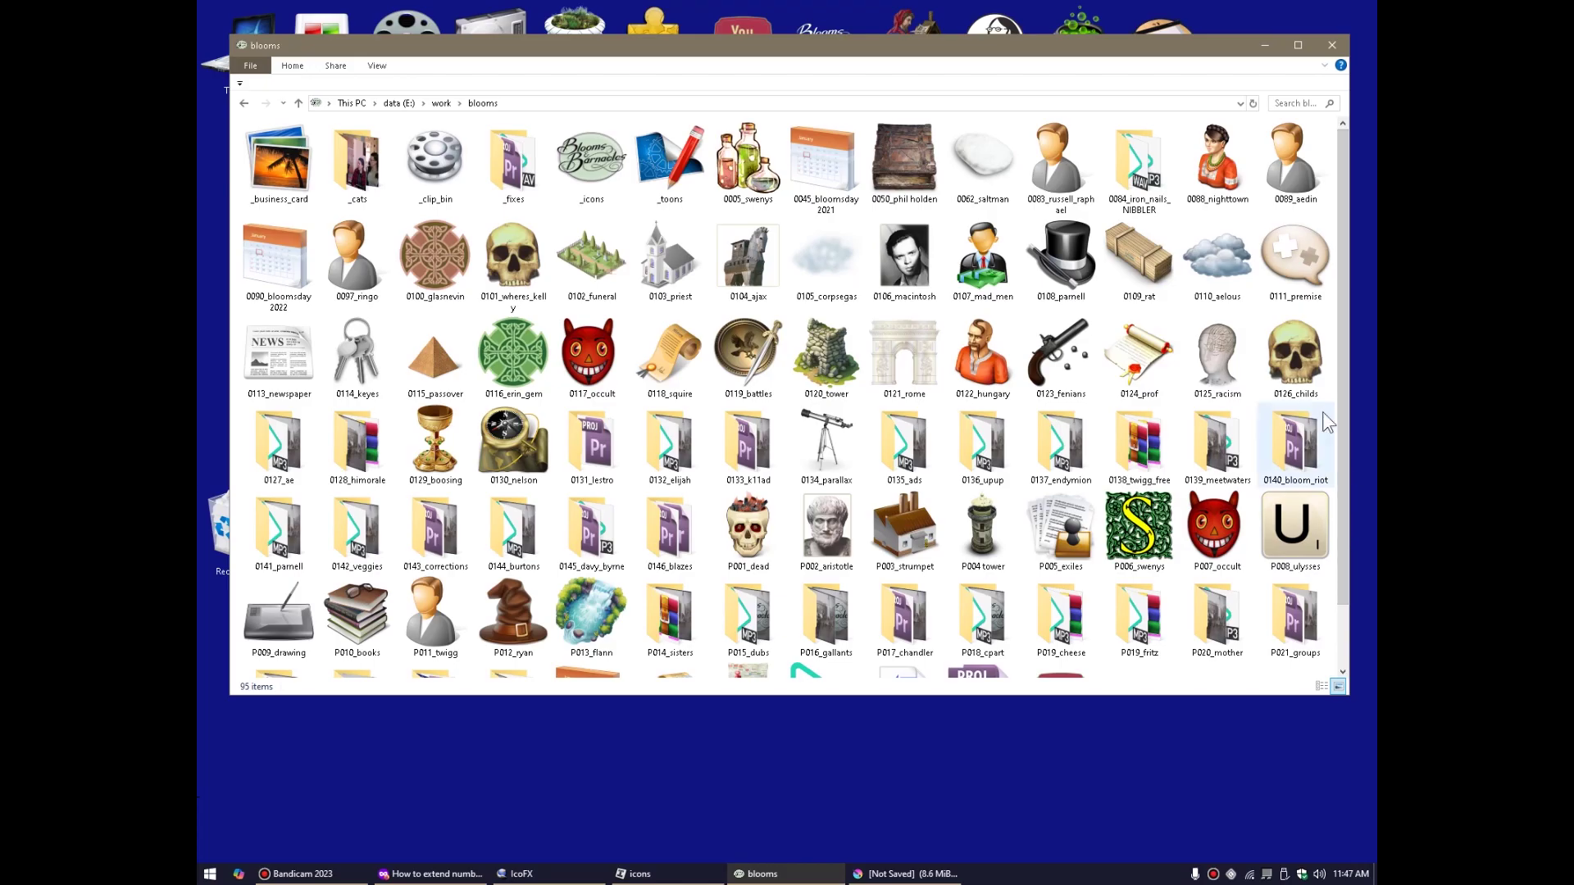
pyautogui.moveTo(1281, 423)
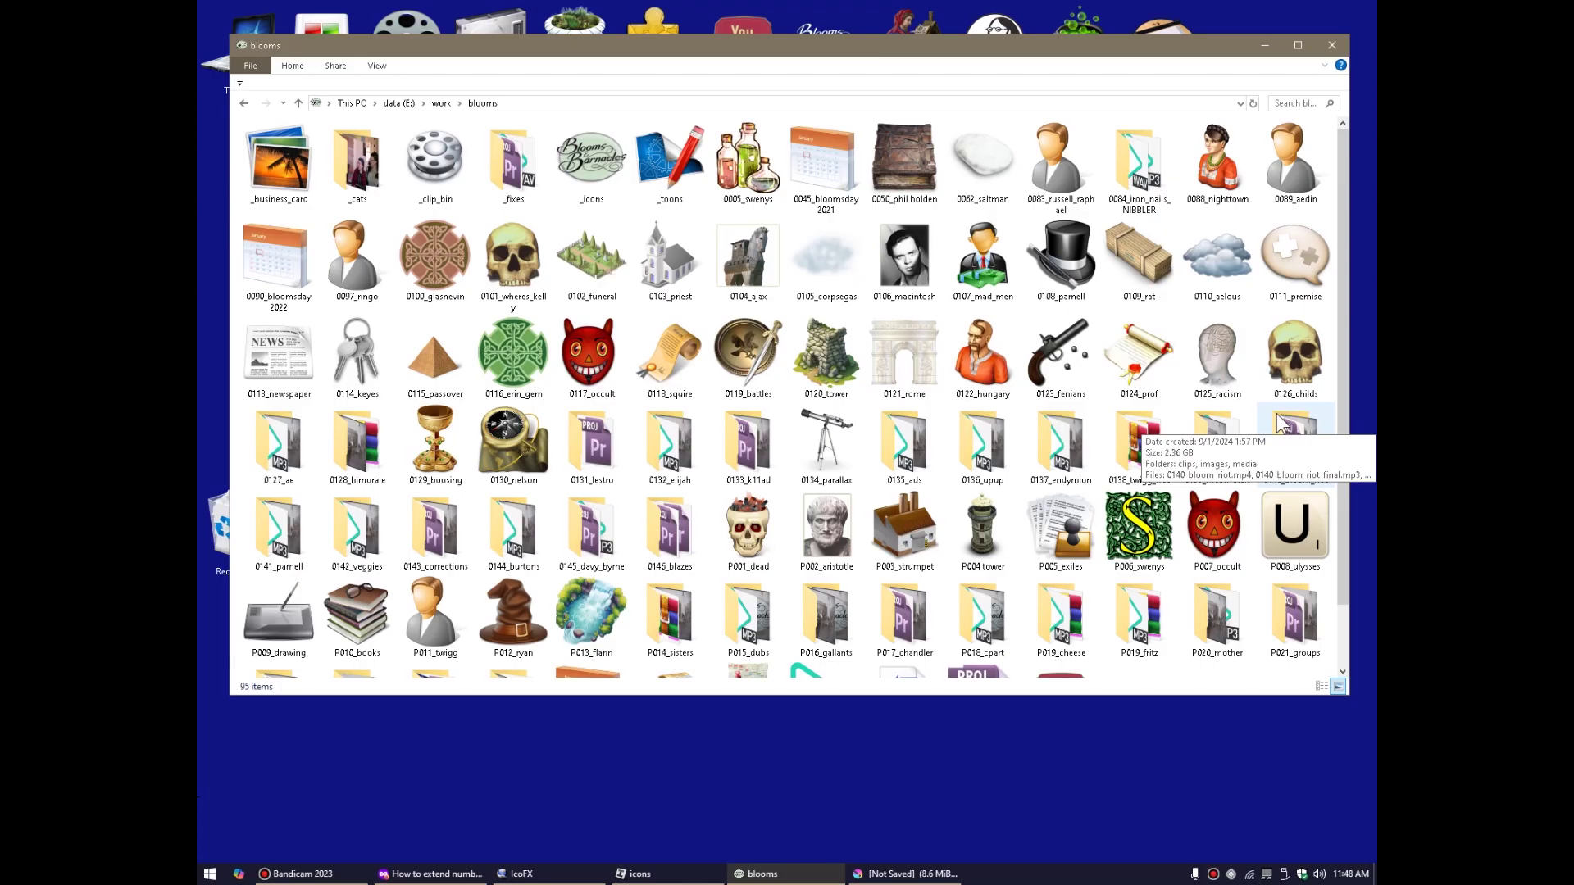
pyautogui.click(818, 438)
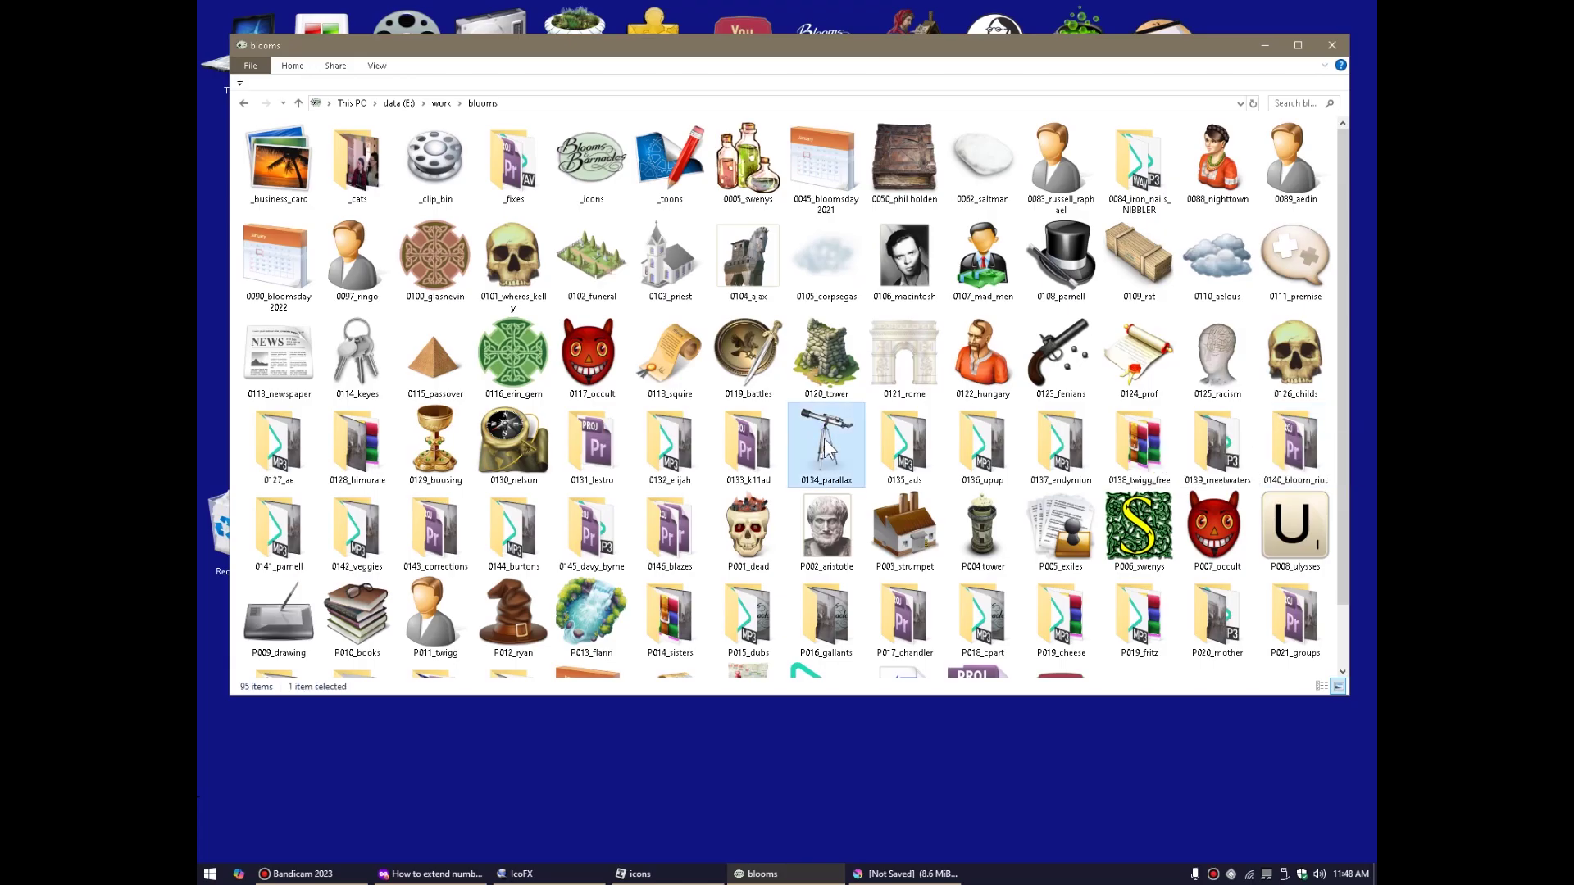
pyautogui.doubleClick(815, 460)
pyautogui.click(485, 102)
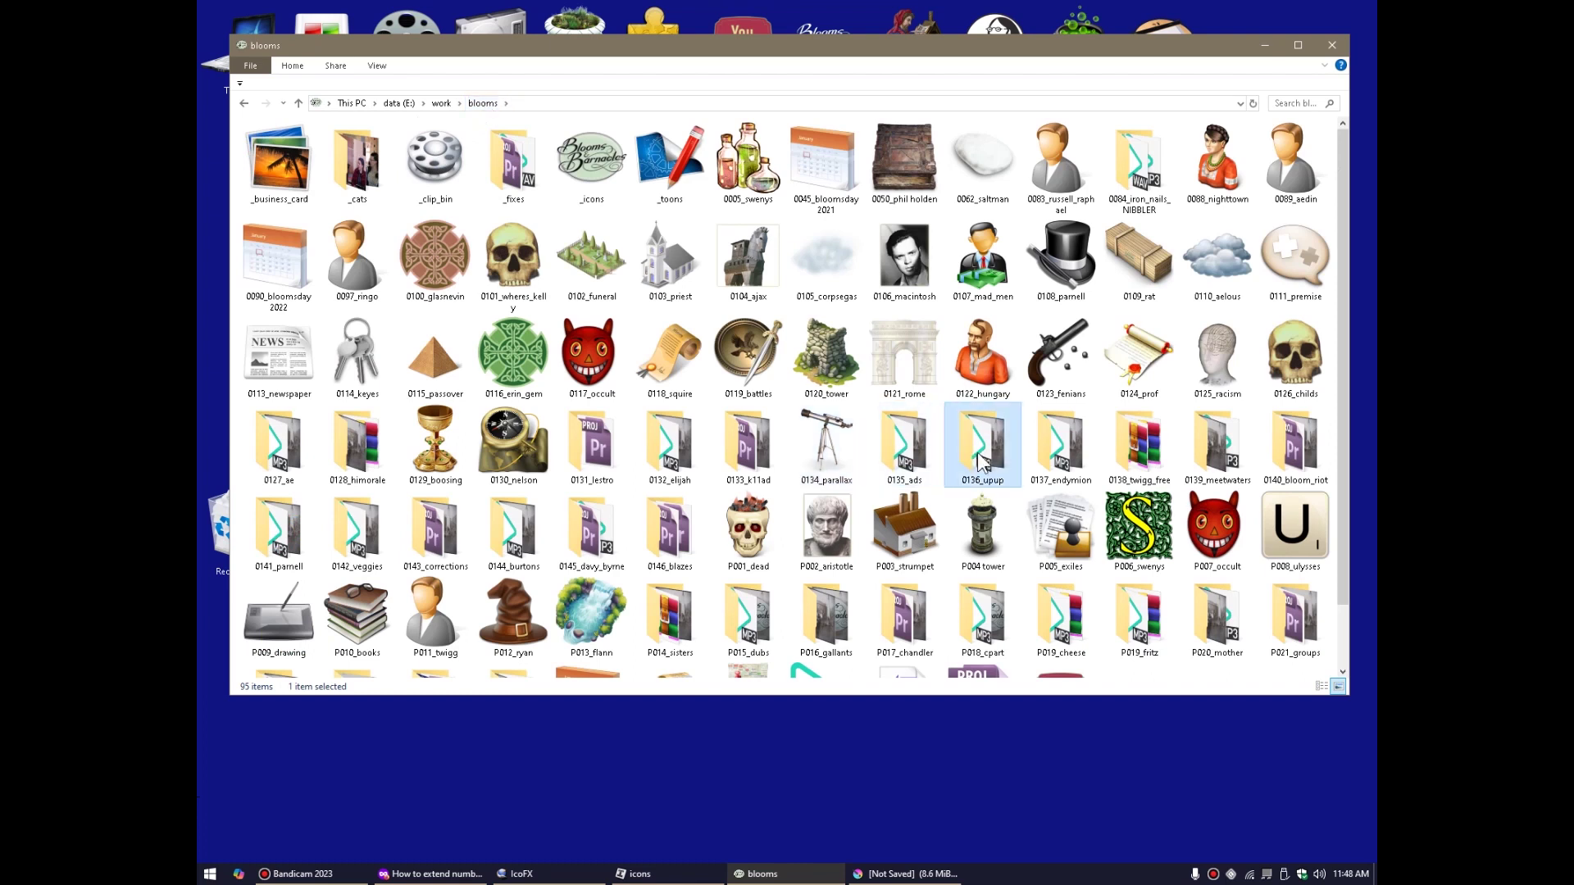
# Look over the 0138_twigg_free, 0139_meetwaters, P001_dead and P002_aristotle folders, then return to work.
pyautogui.click(1141, 447)
pyautogui.click(1232, 452)
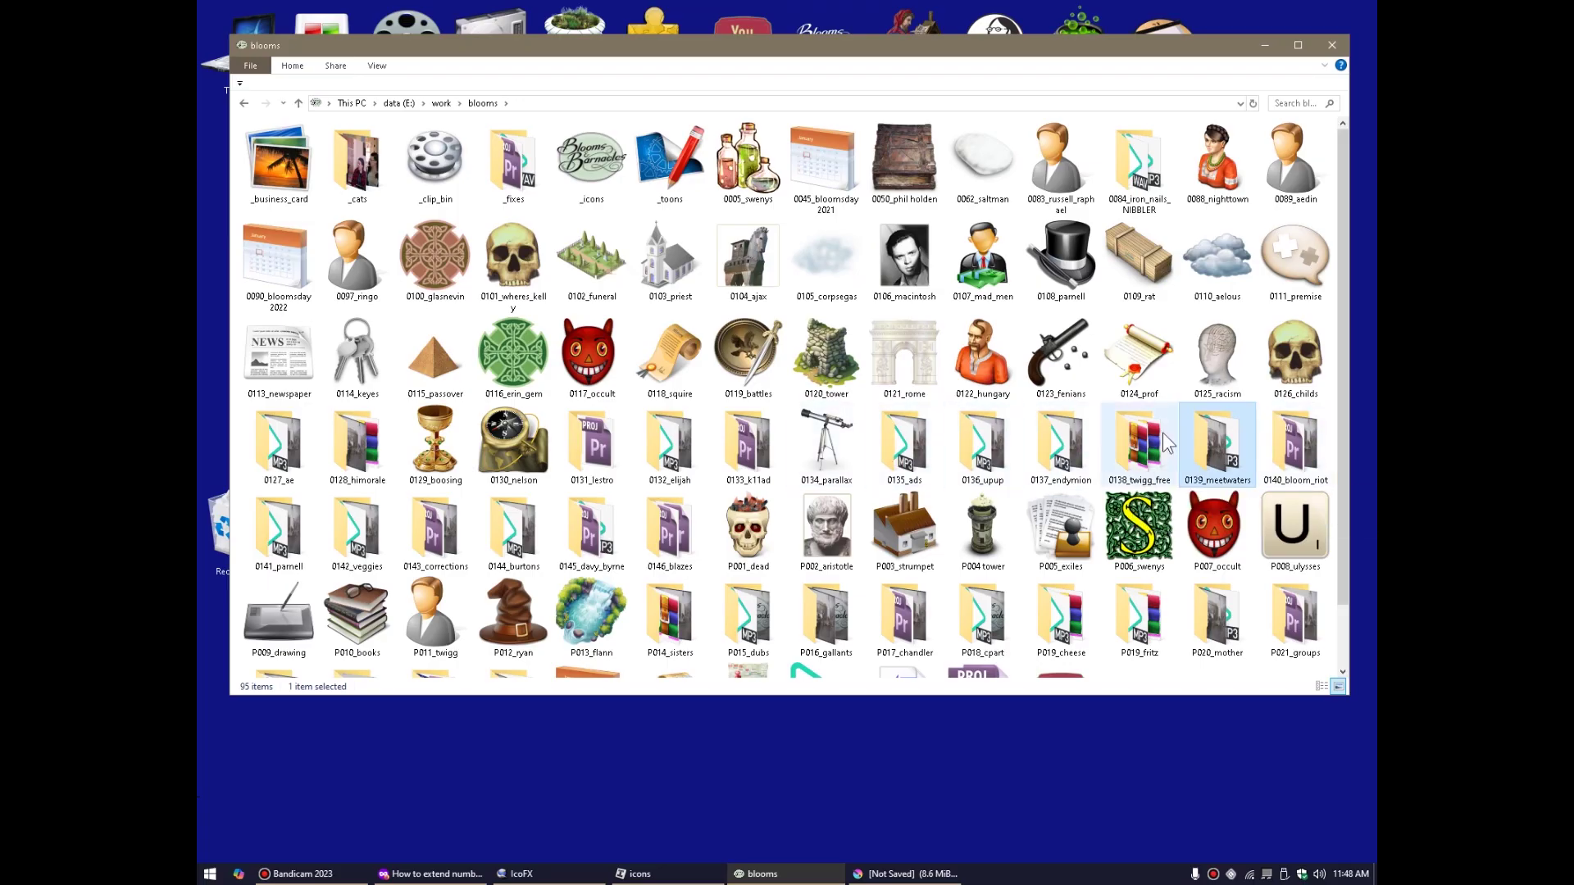
pyautogui.click(759, 543)
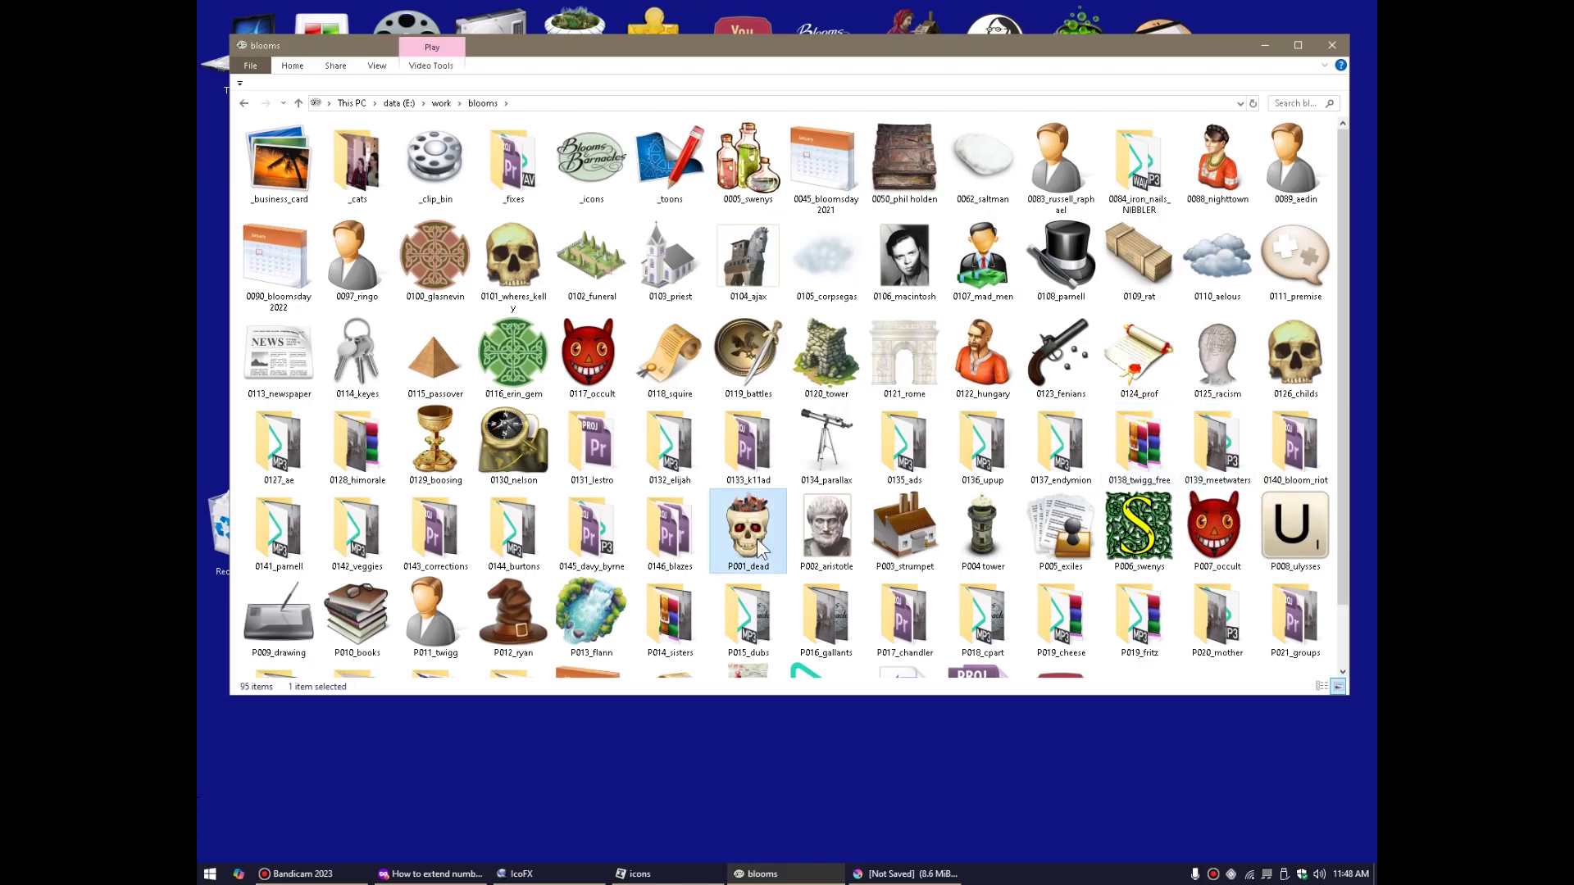
pyautogui.click(840, 551)
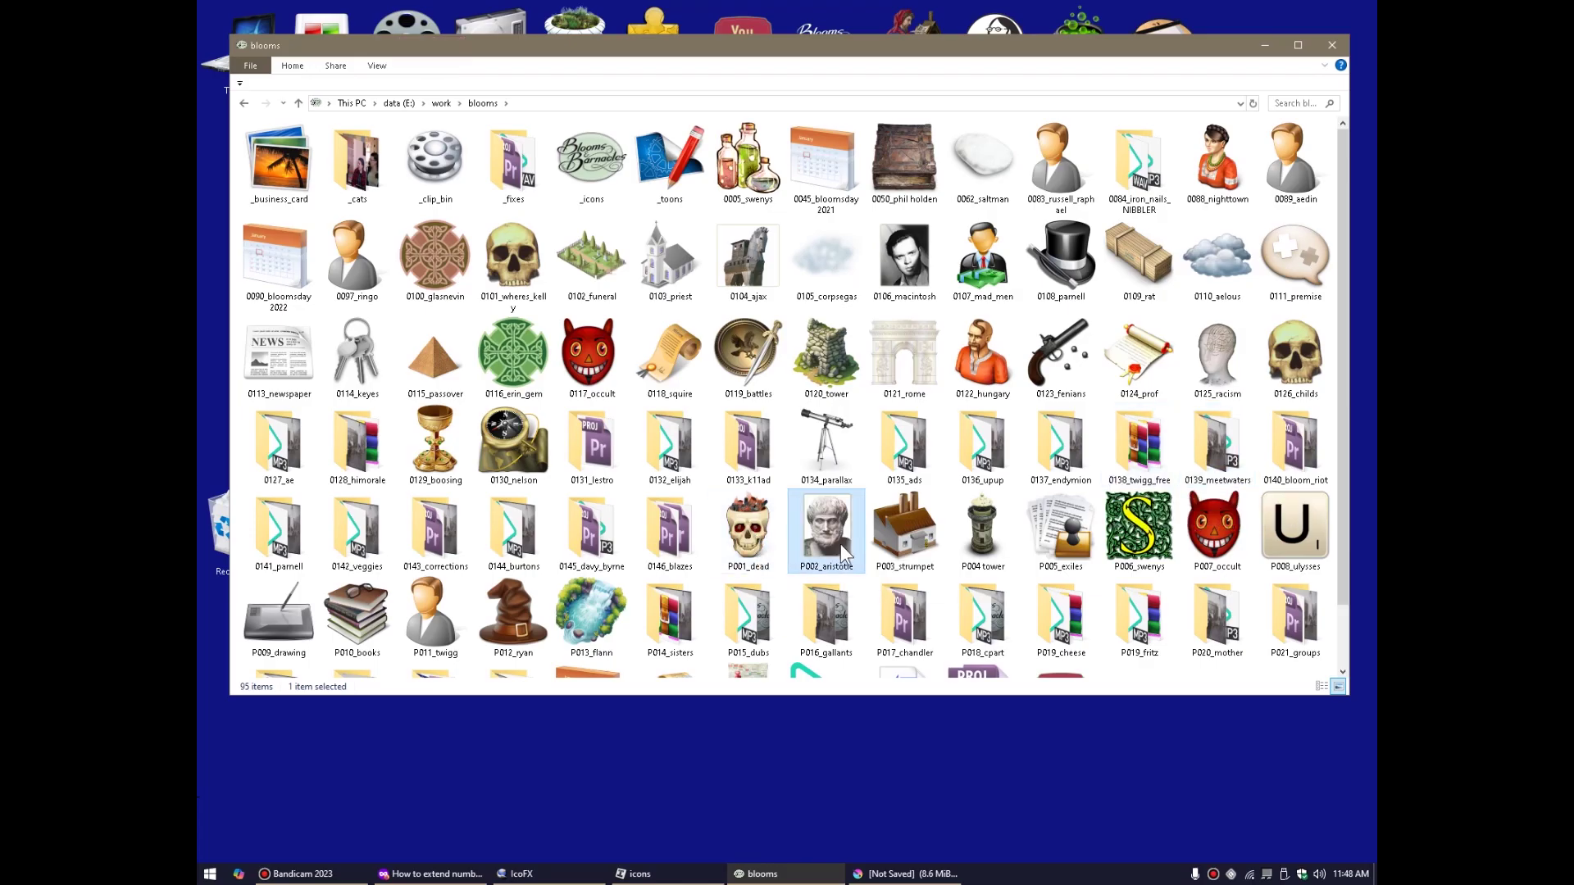
pyautogui.click(441, 104)
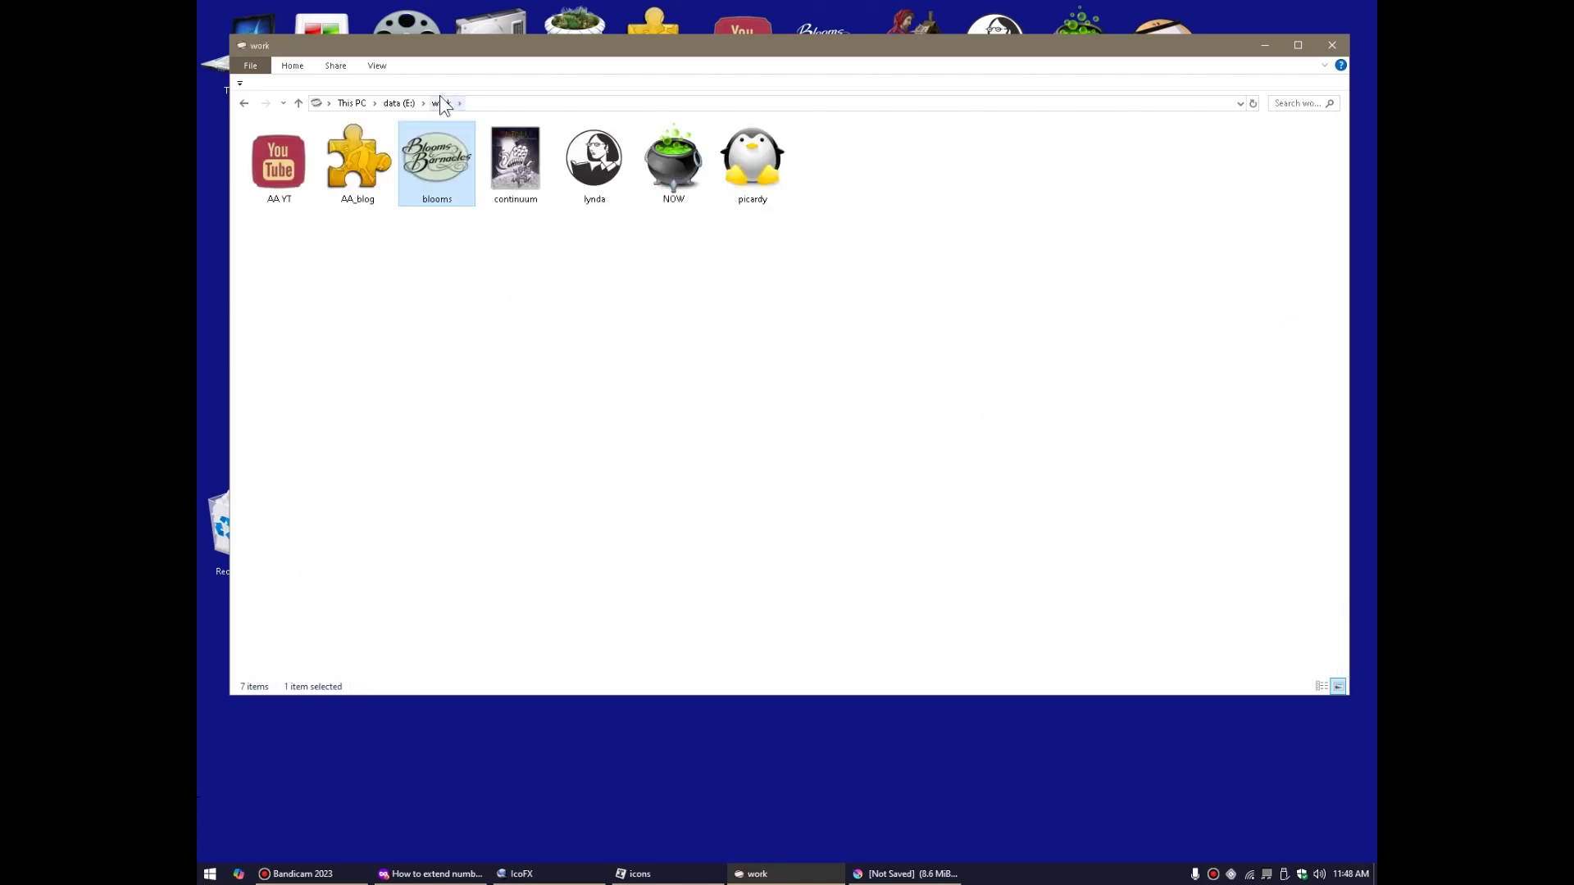
# Open the lynda folder and peek inside the 21_foundations course folder.
pyautogui.doubleClick(620, 187)
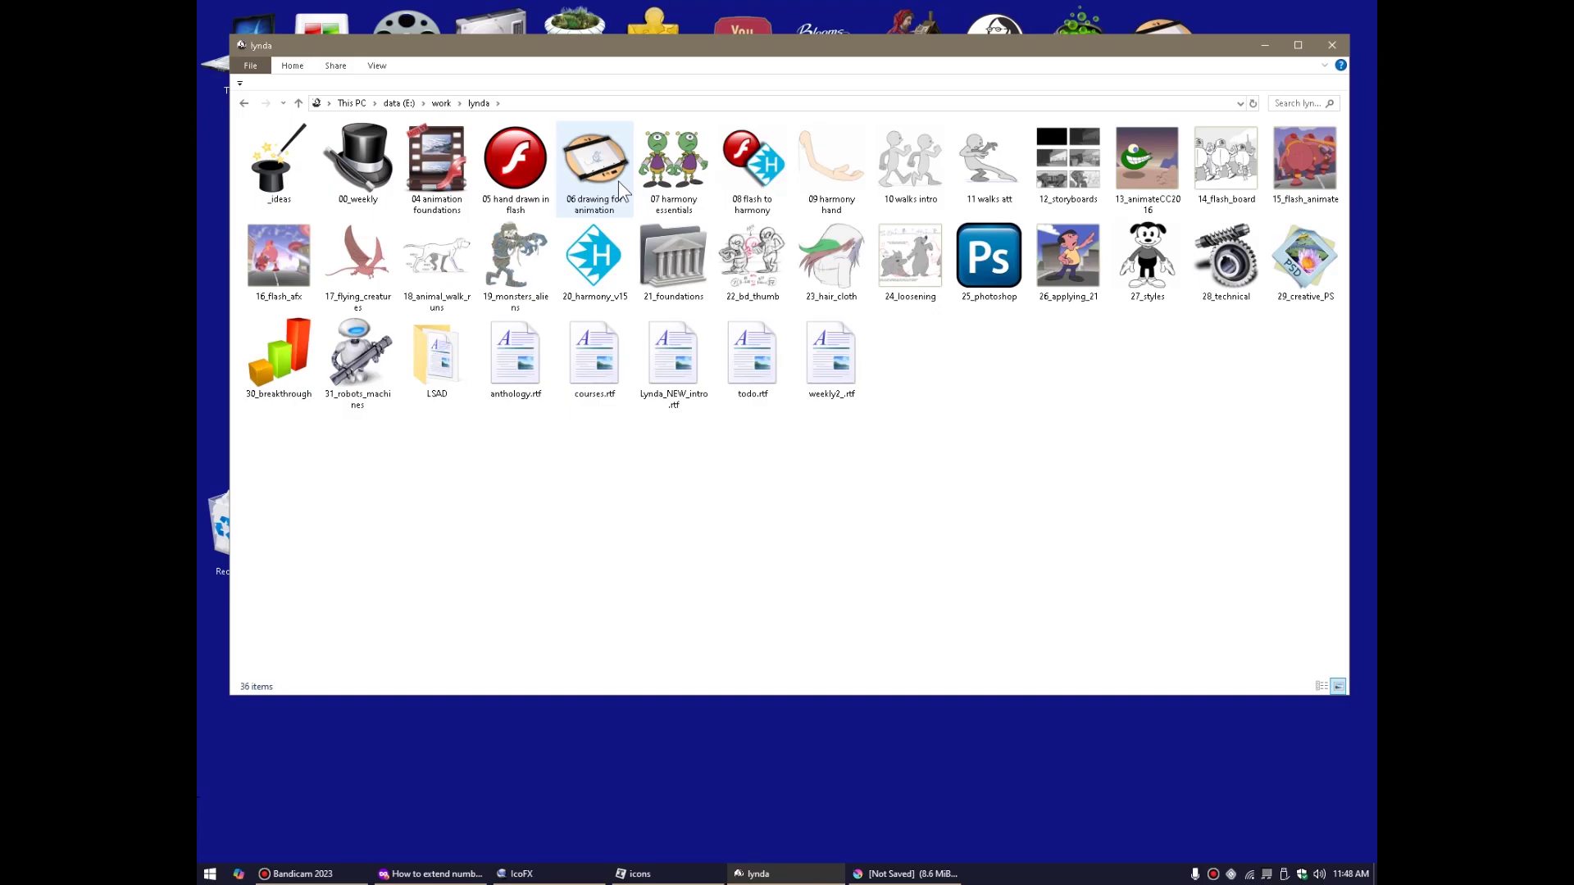
pyautogui.click(437, 357)
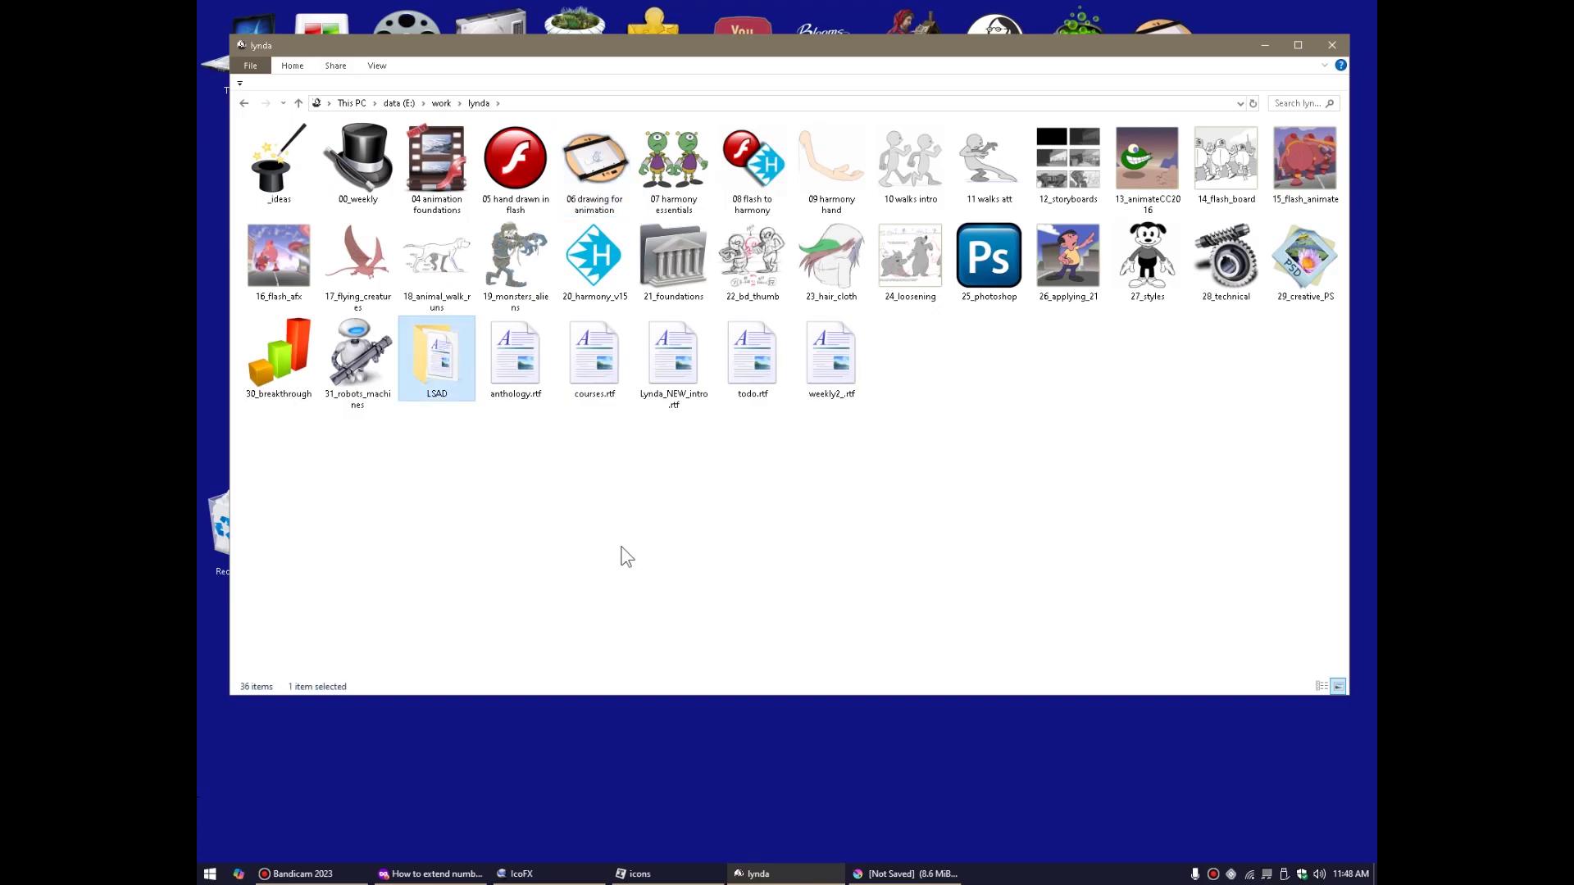
pyautogui.click(620, 546)
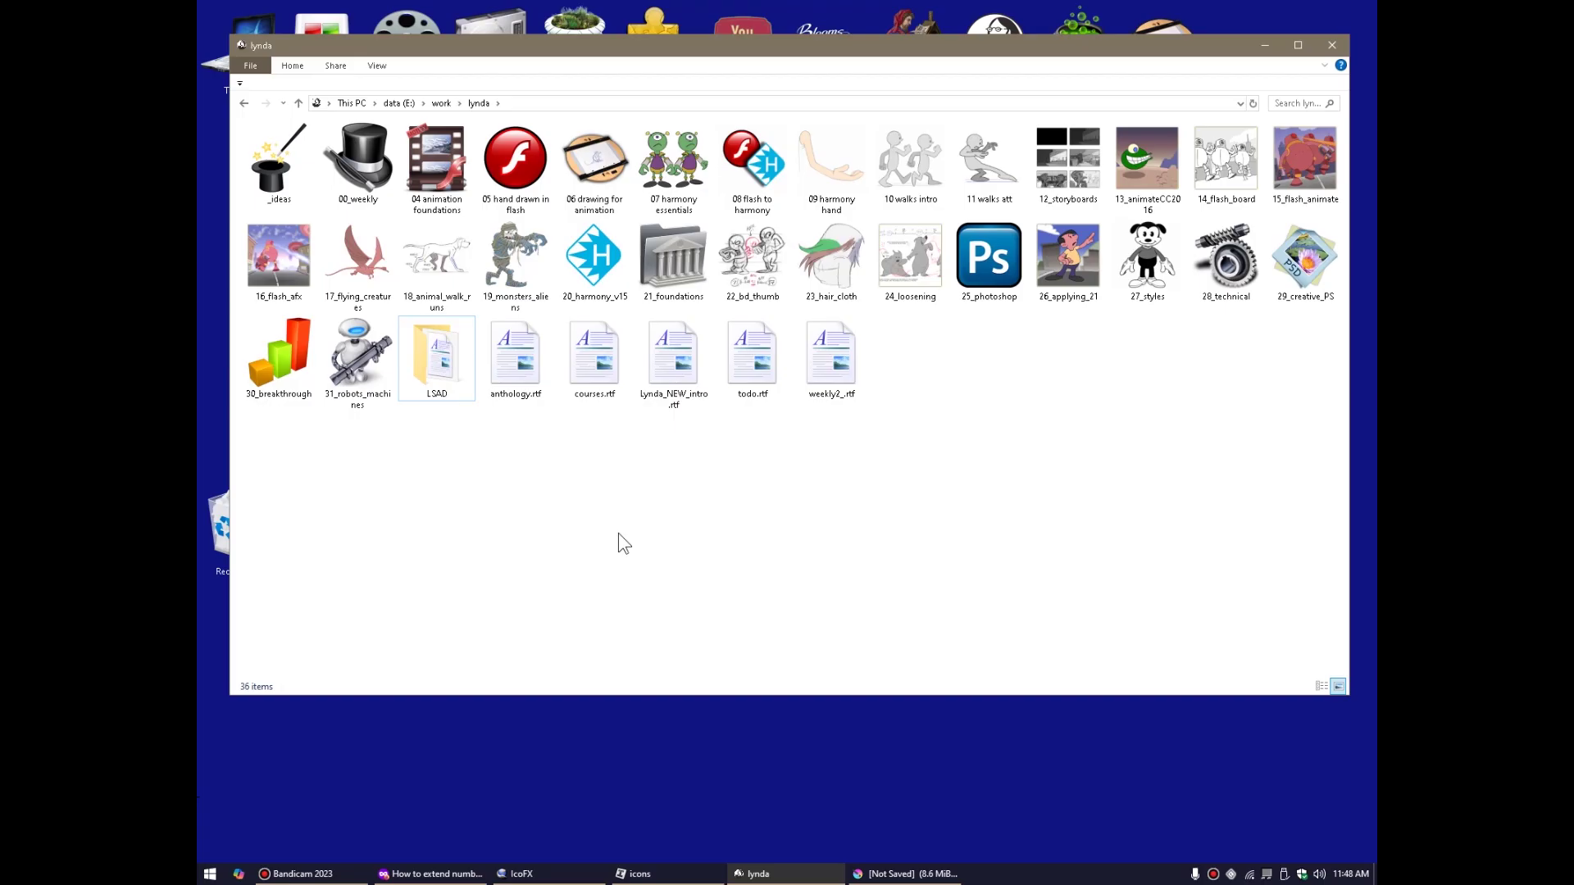
pyautogui.doubleClick(684, 262)
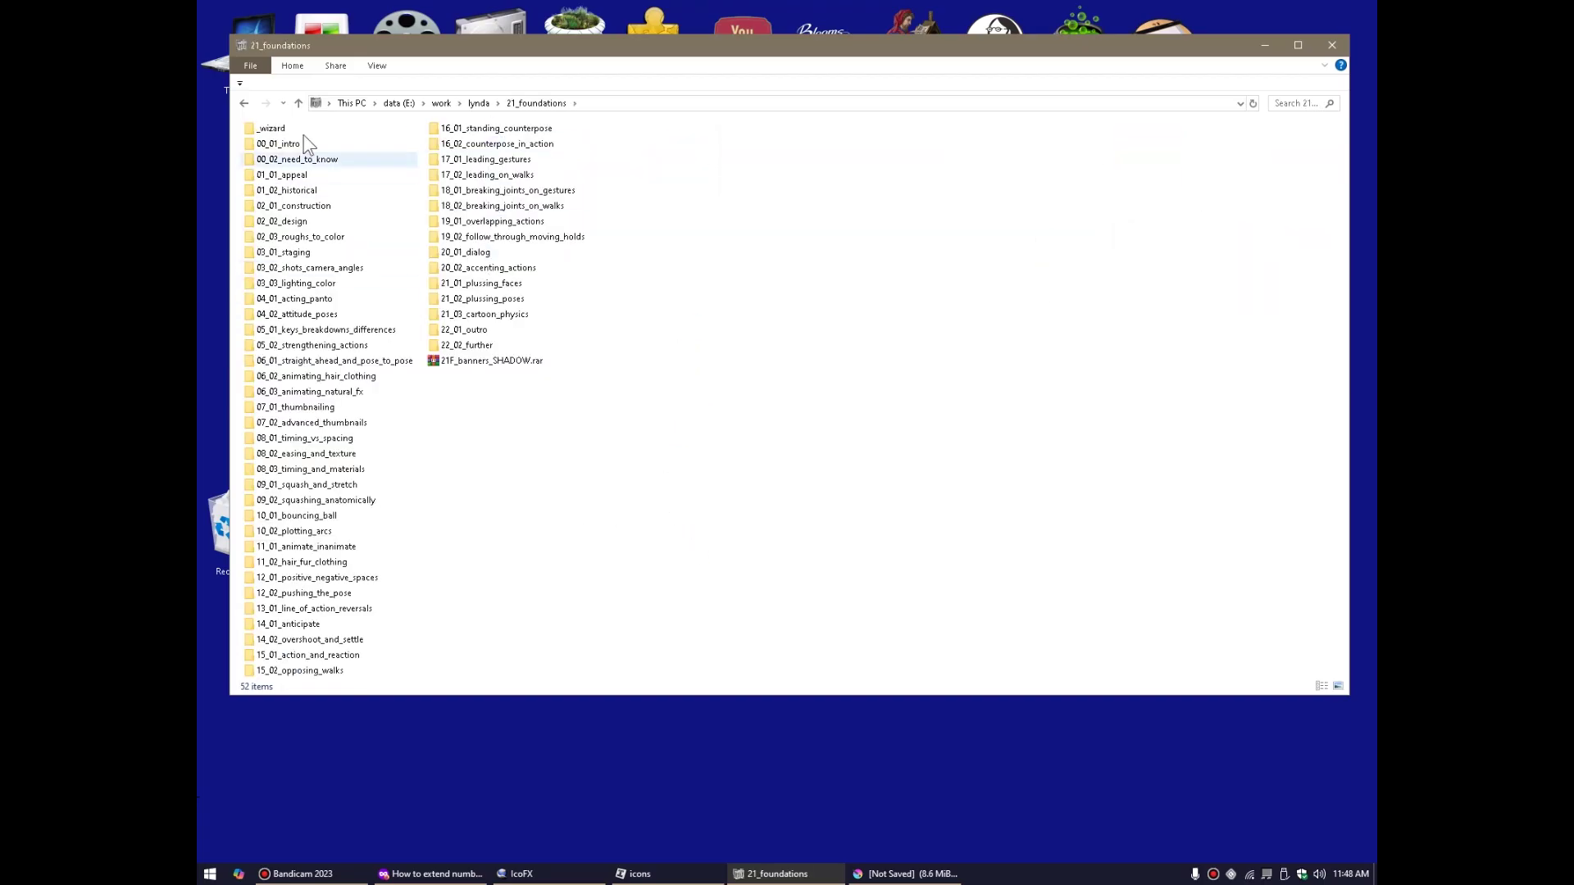
pyautogui.click(479, 103)
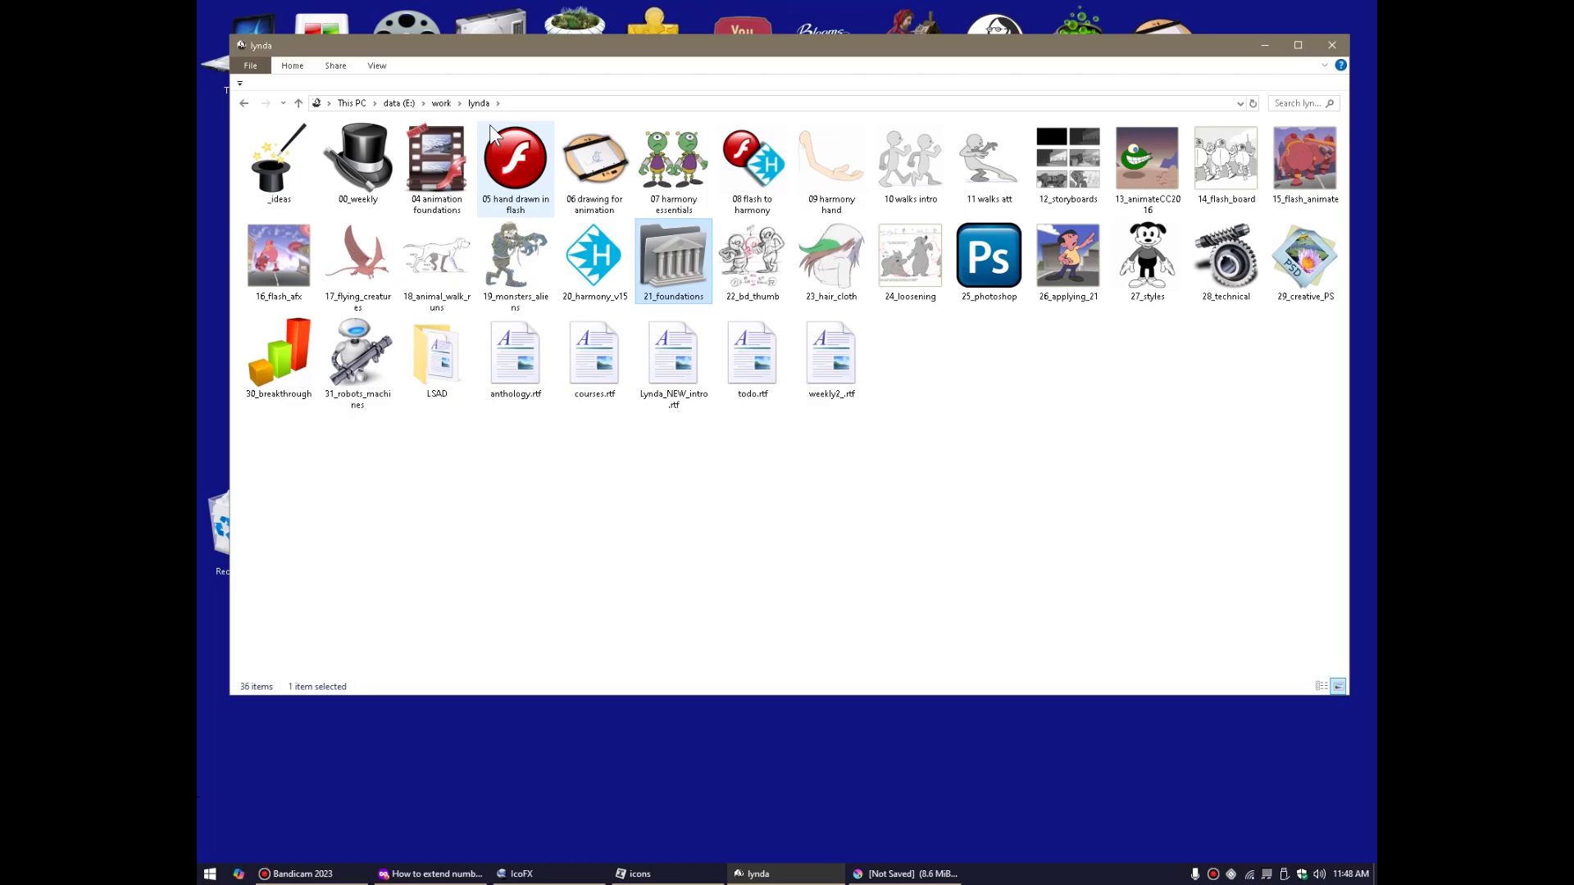
# Peek inside 00_weekly, go up to work, minimise it, and bring back the icons window.
pyautogui.click(367, 150)
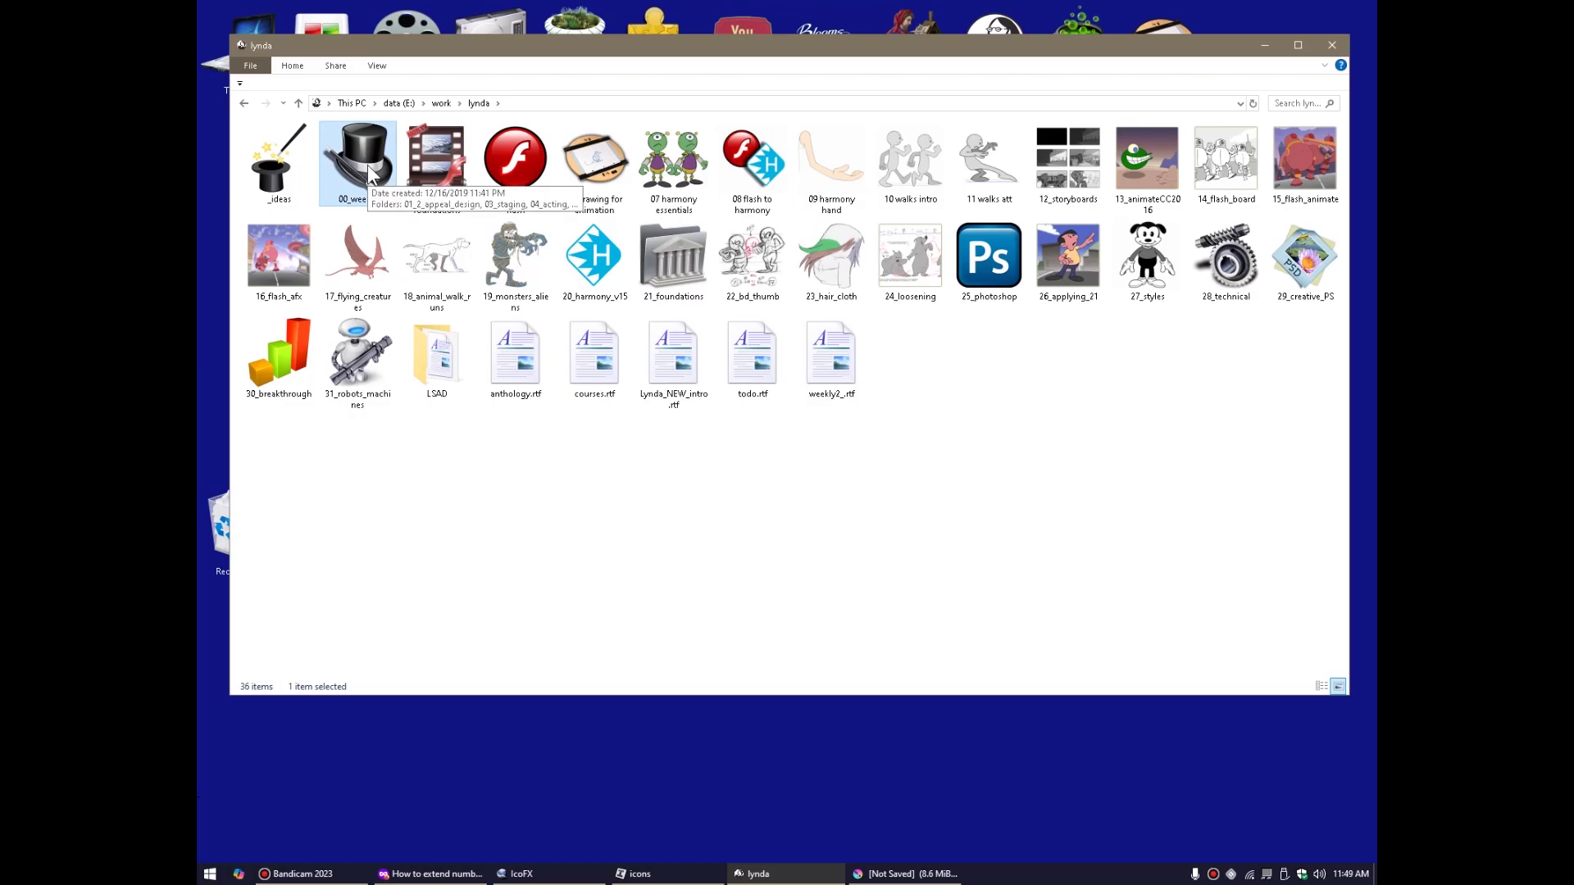
pyautogui.doubleClick(367, 165)
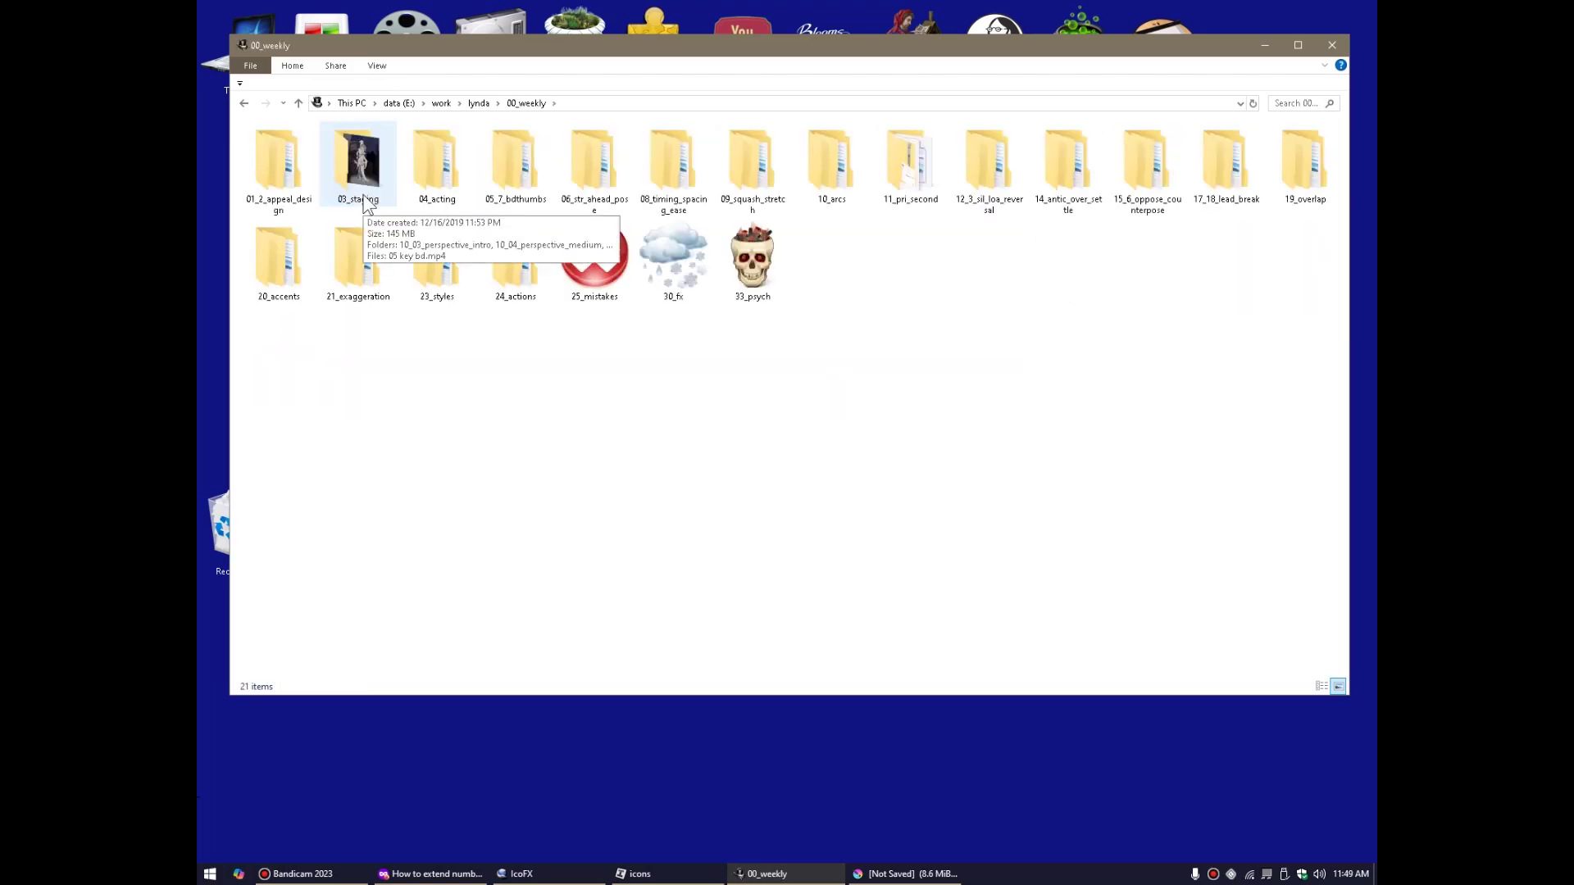
pyautogui.click(479, 106)
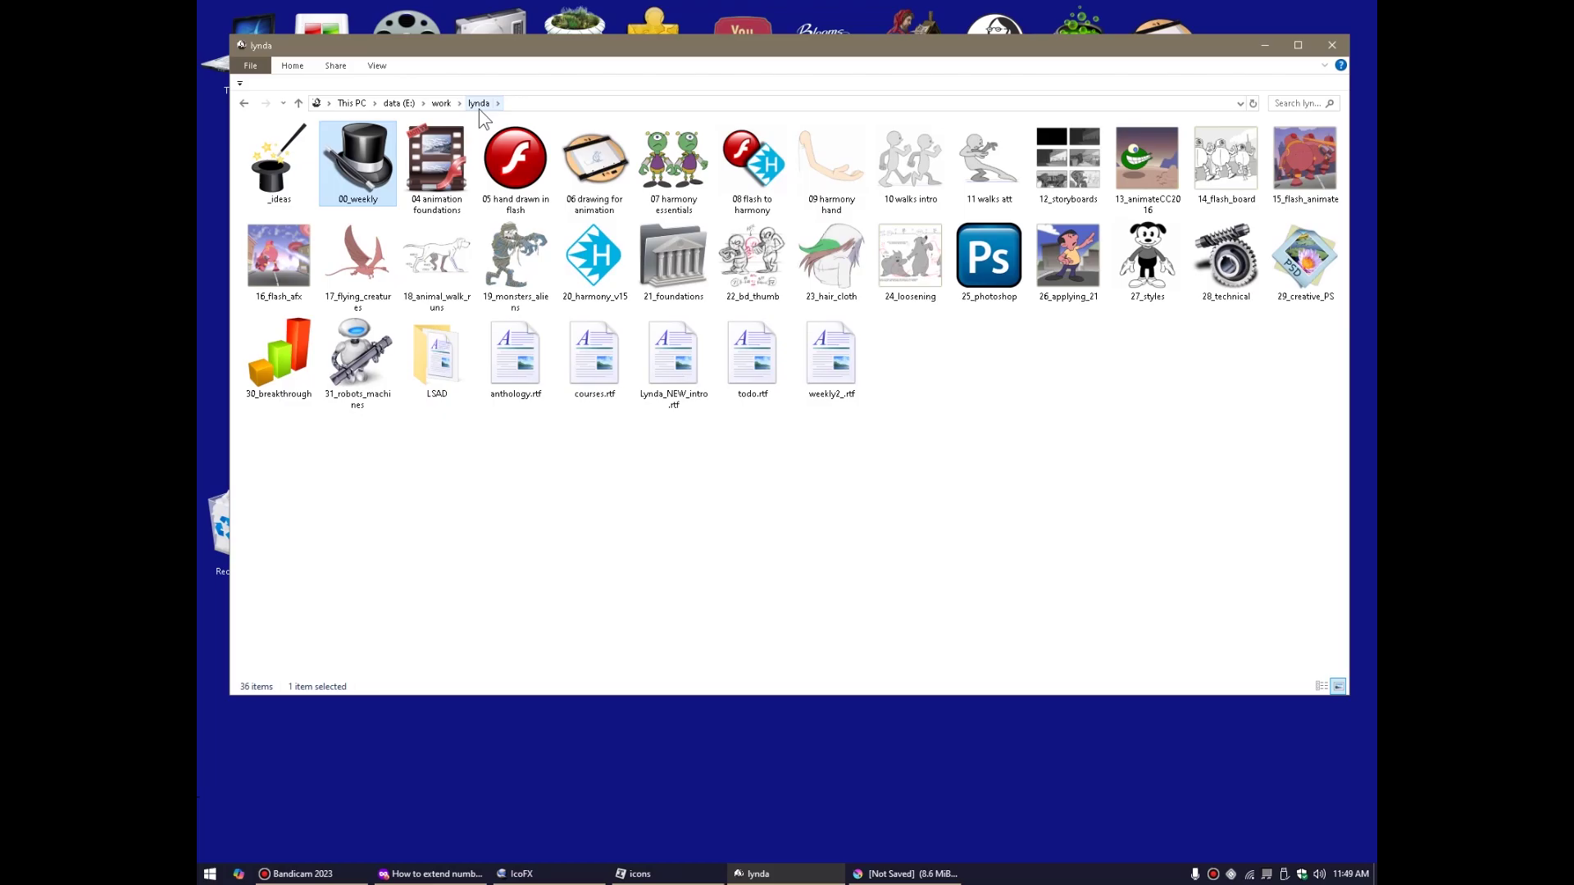
pyautogui.click(441, 103)
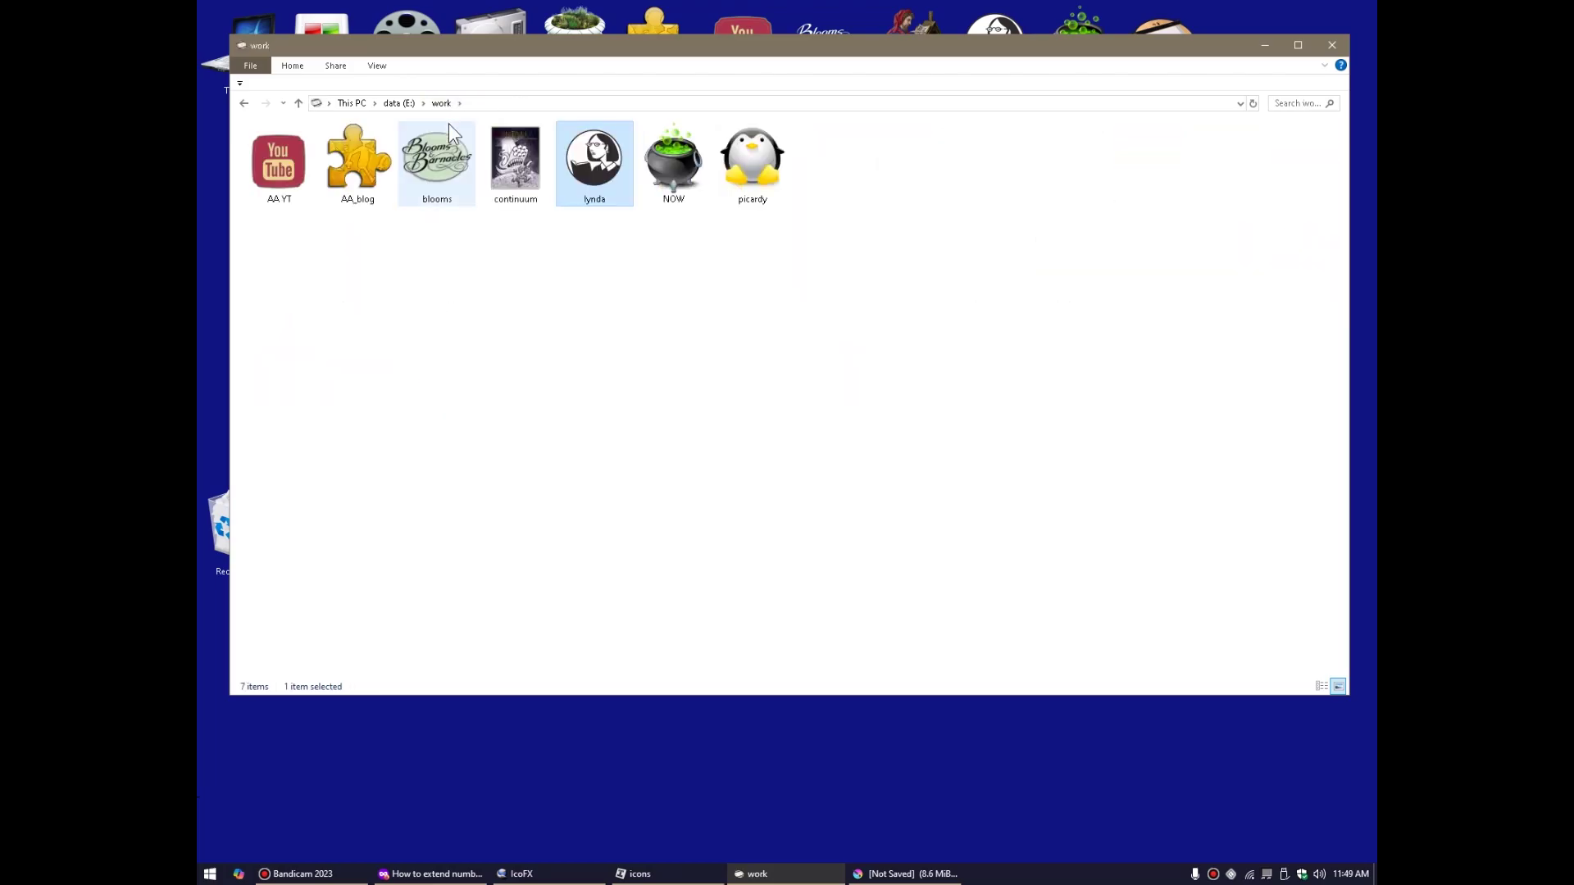
pyautogui.click(1265, 46)
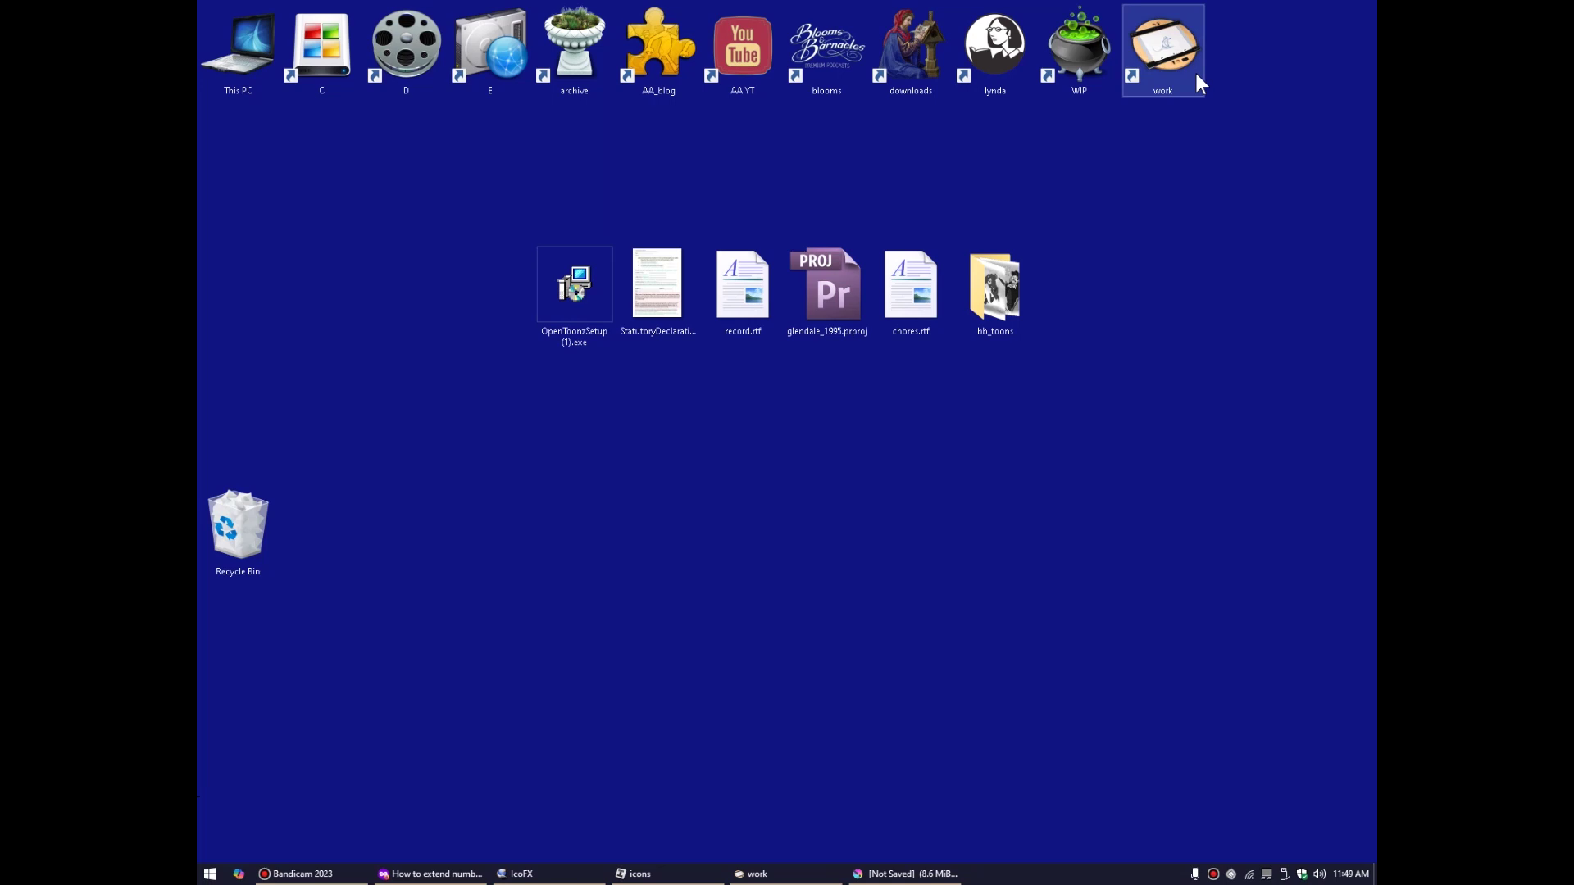
pyautogui.click(650, 876)
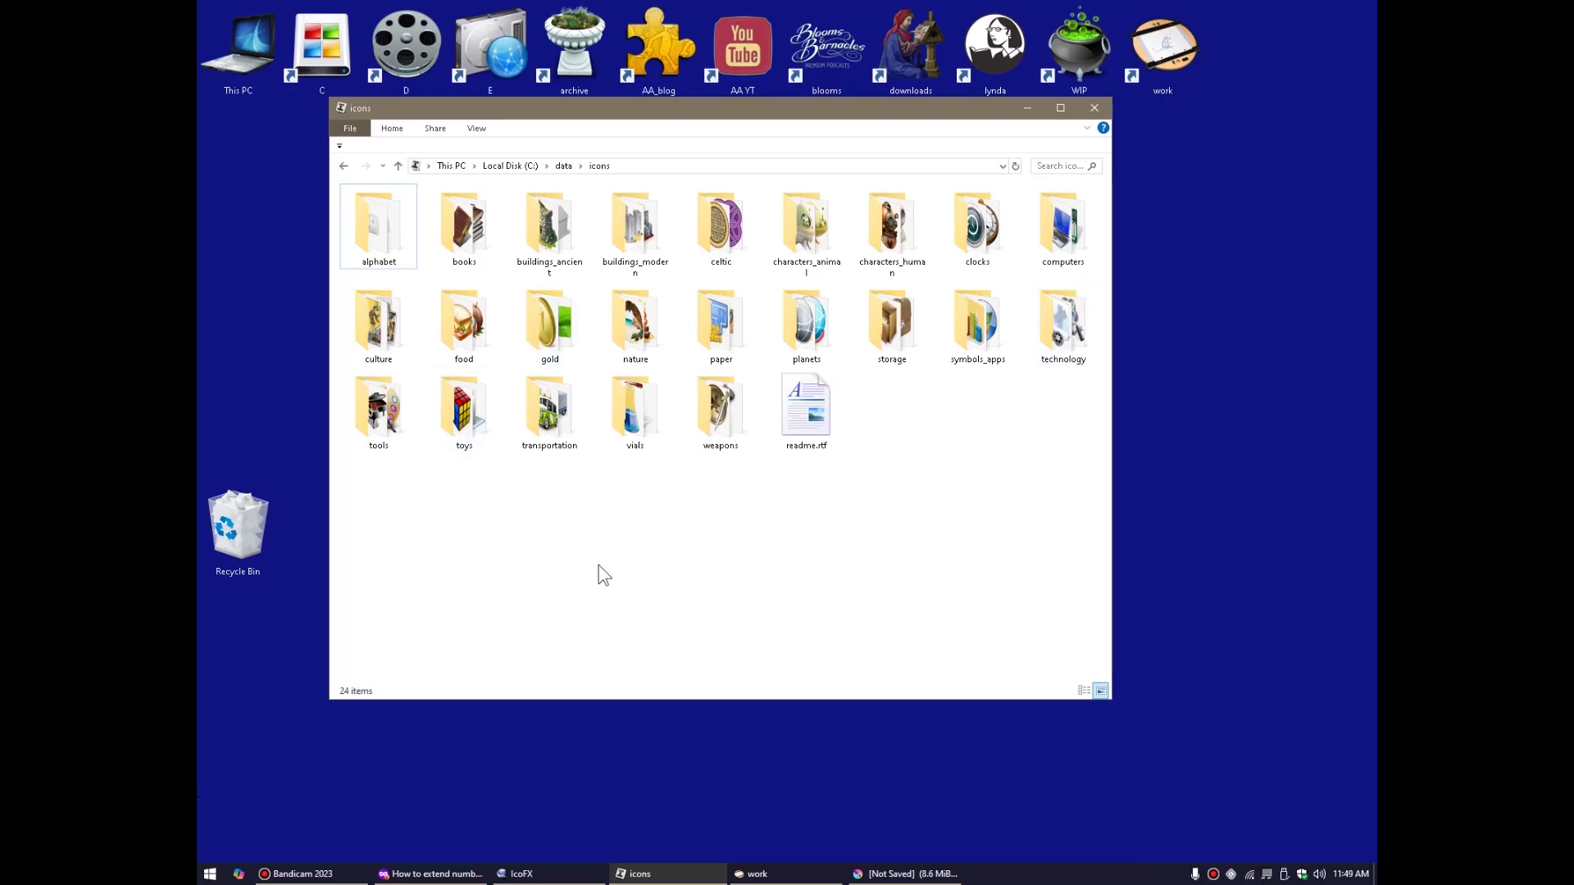
# Open the food and planets icon folders, returning to the icons folder each time.
pyautogui.doubleClick(464, 328)
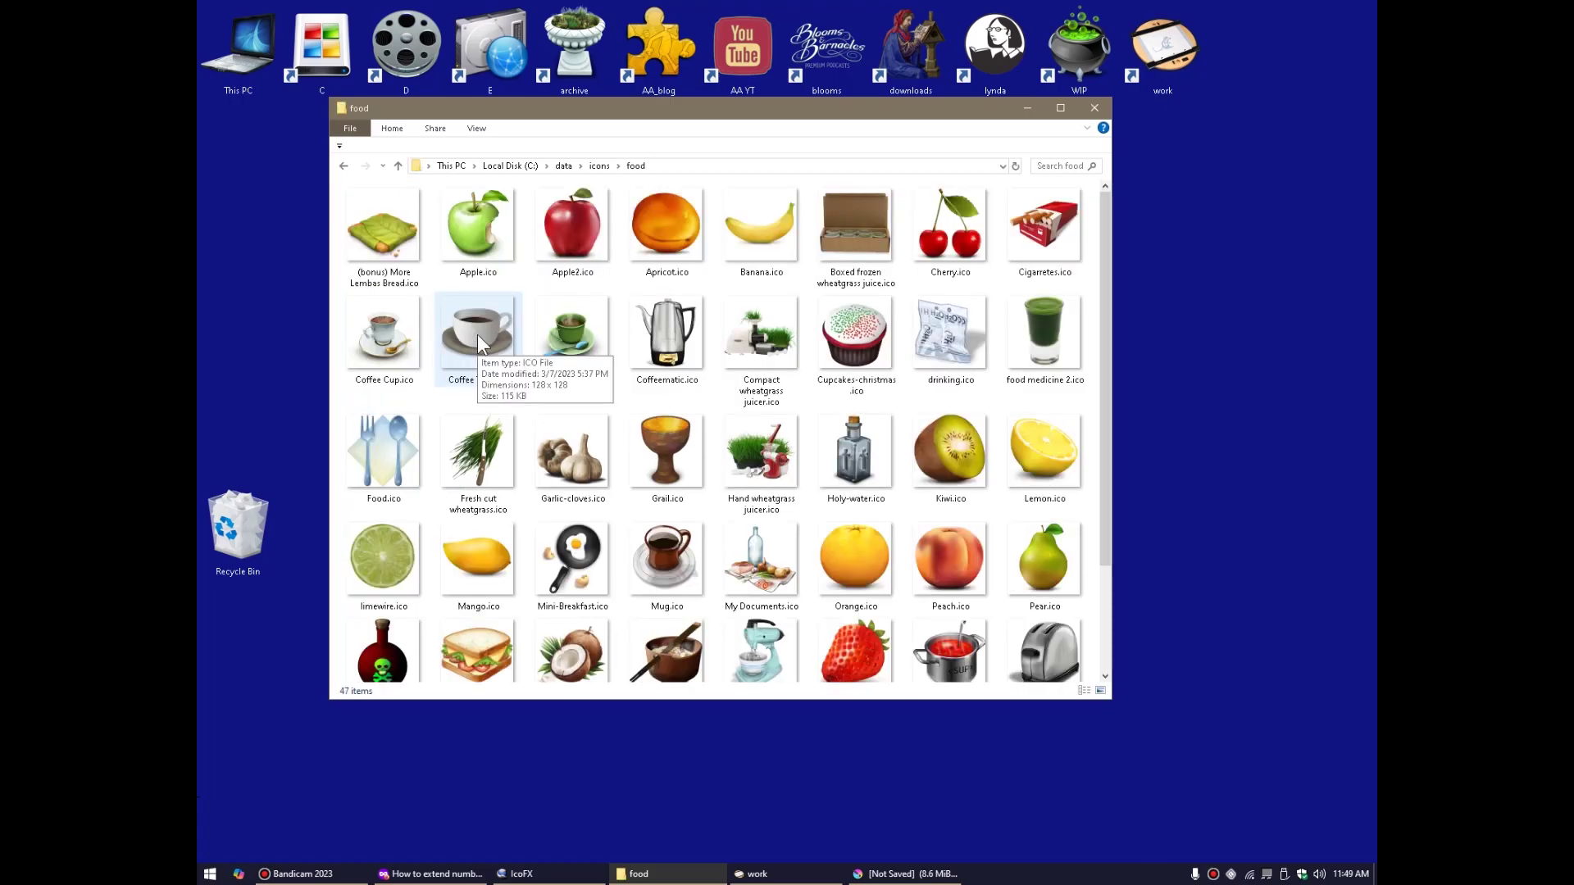
pyautogui.hotkey('alt', 'Up')
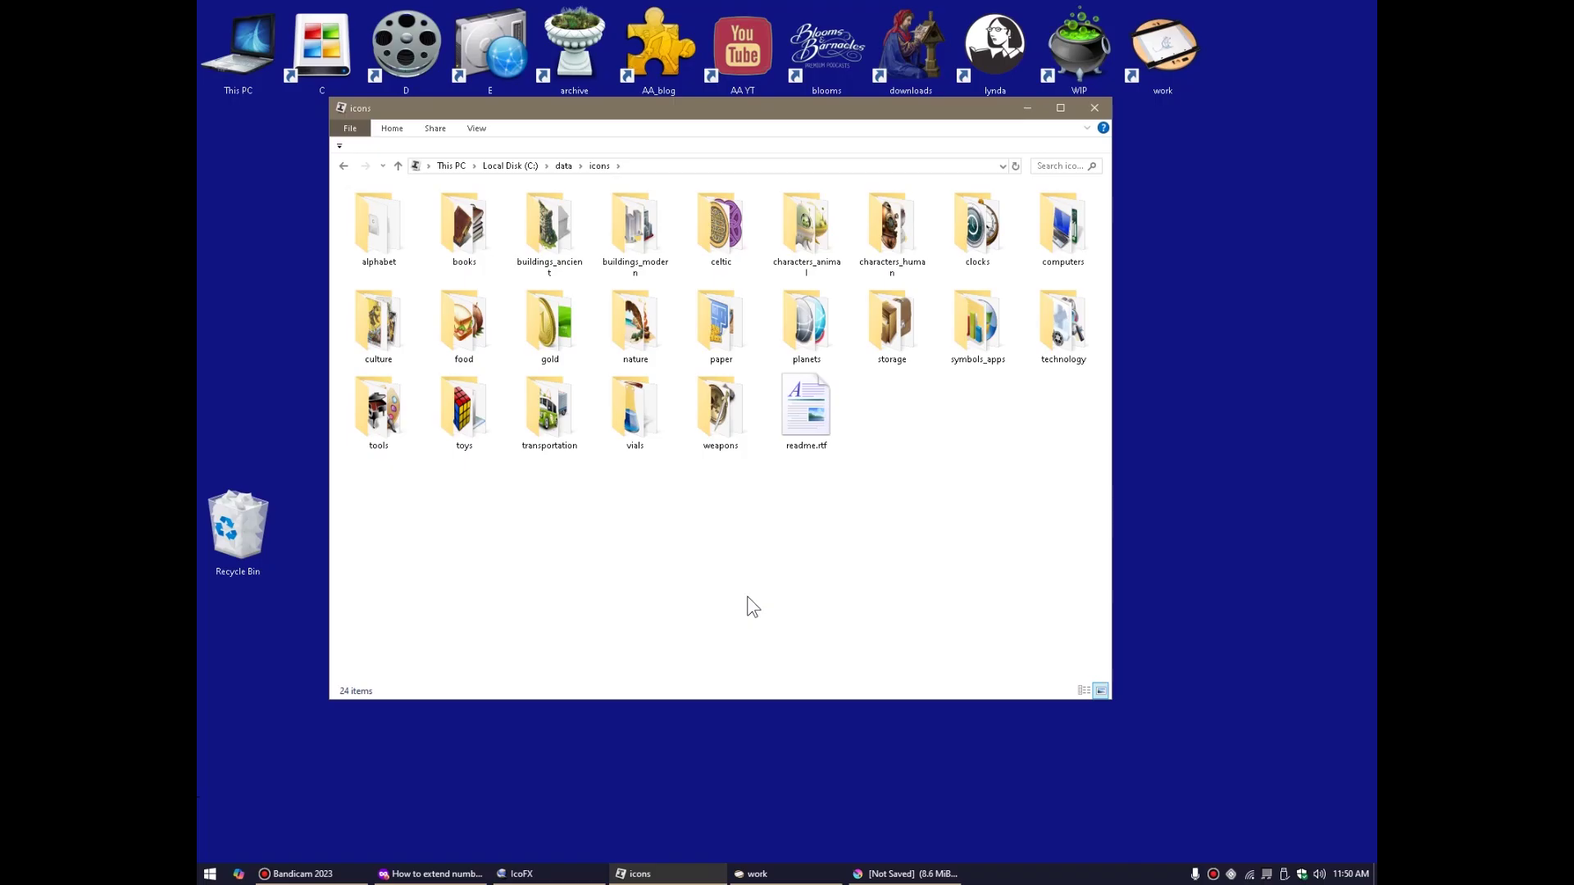
pyautogui.doubleClick(807, 324)
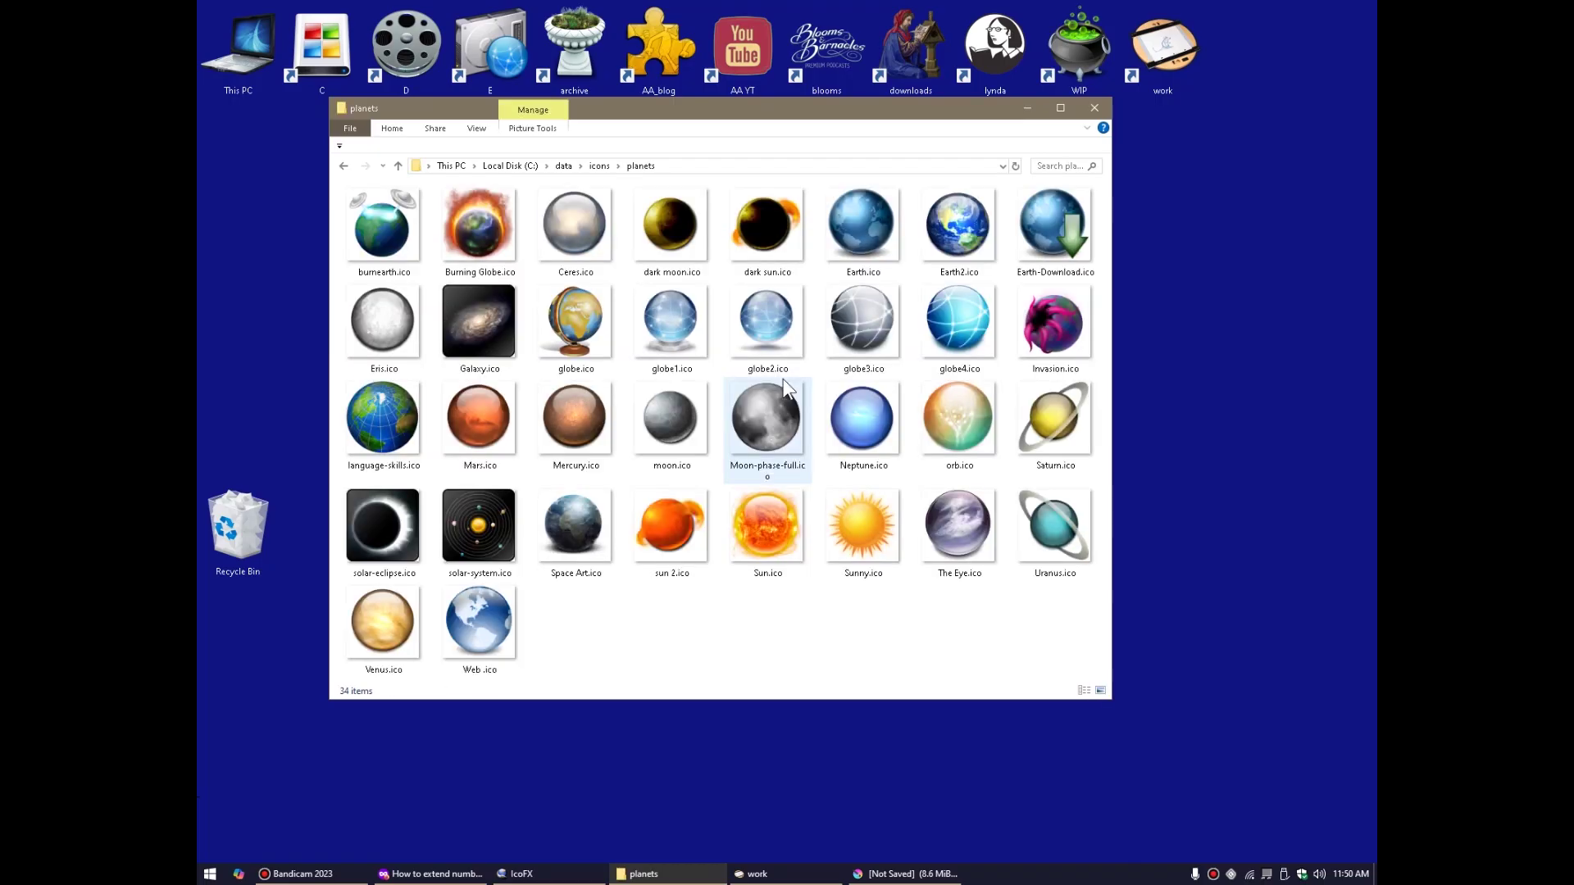
pyautogui.click(596, 167)
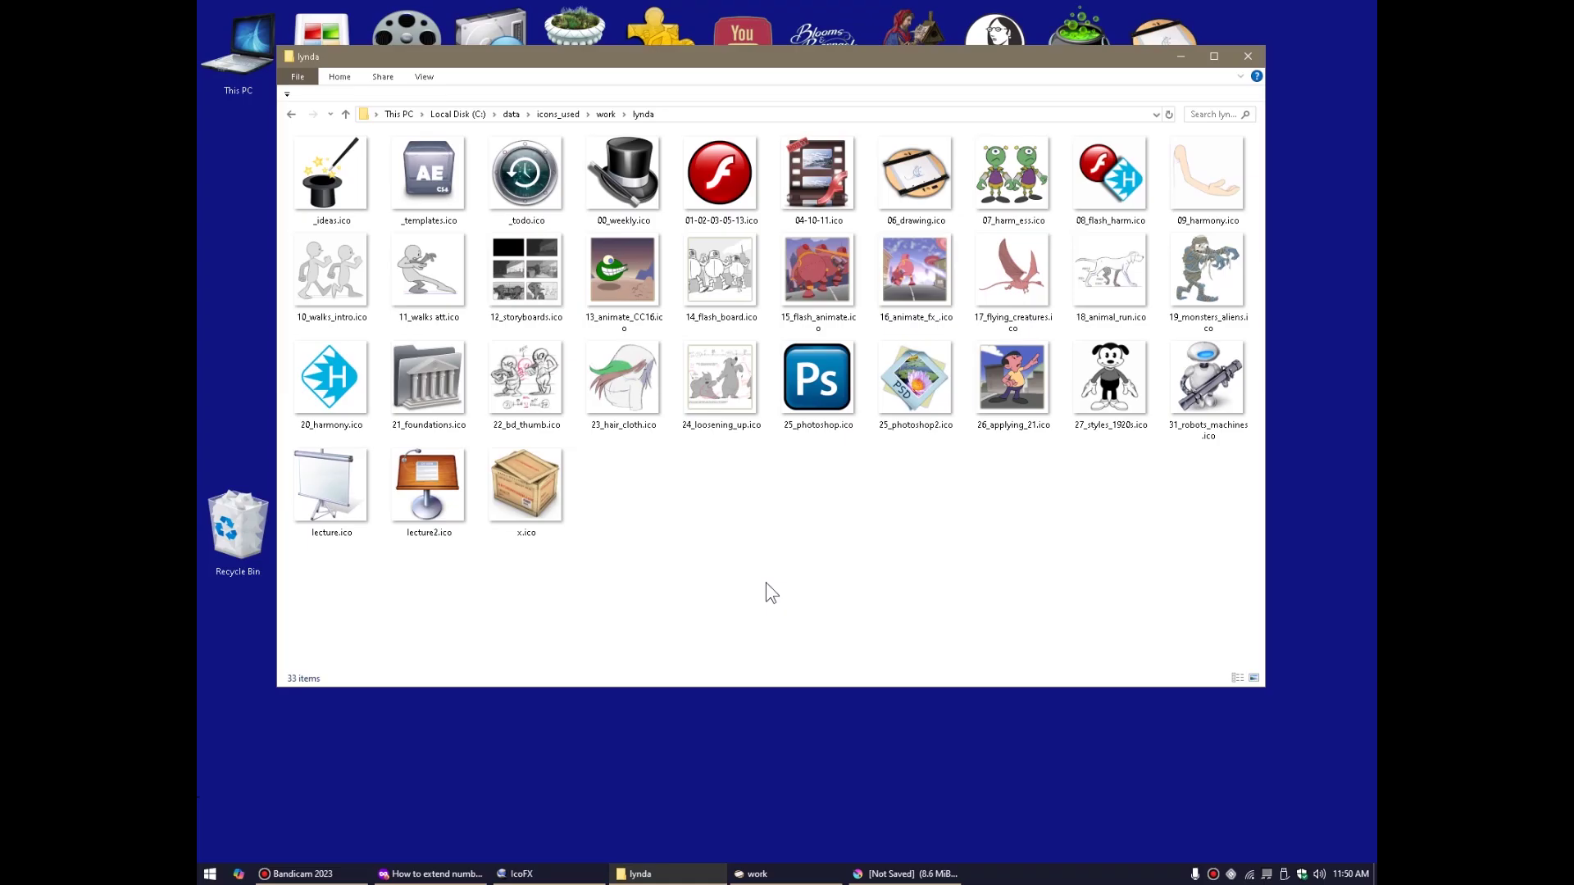
# Check the sizes of lynda .ico files like 20_harmony, 22_bd_thumb, 24_loosening_up and 25_photoshop.
pyautogui.click(721, 180)
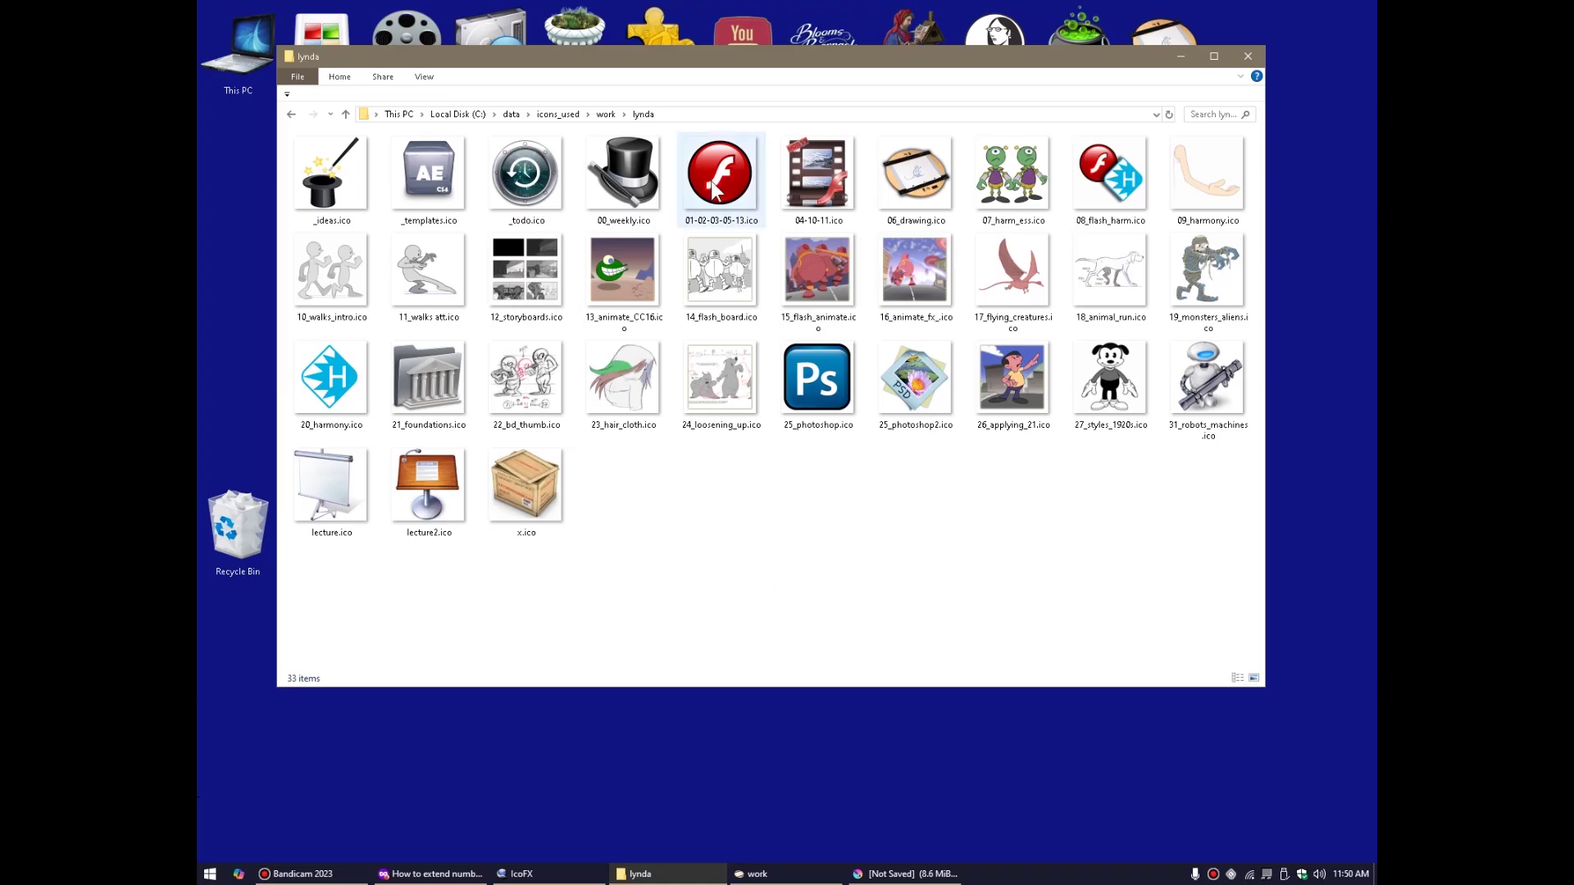
pyautogui.click(326, 376)
pyautogui.click(826, 383)
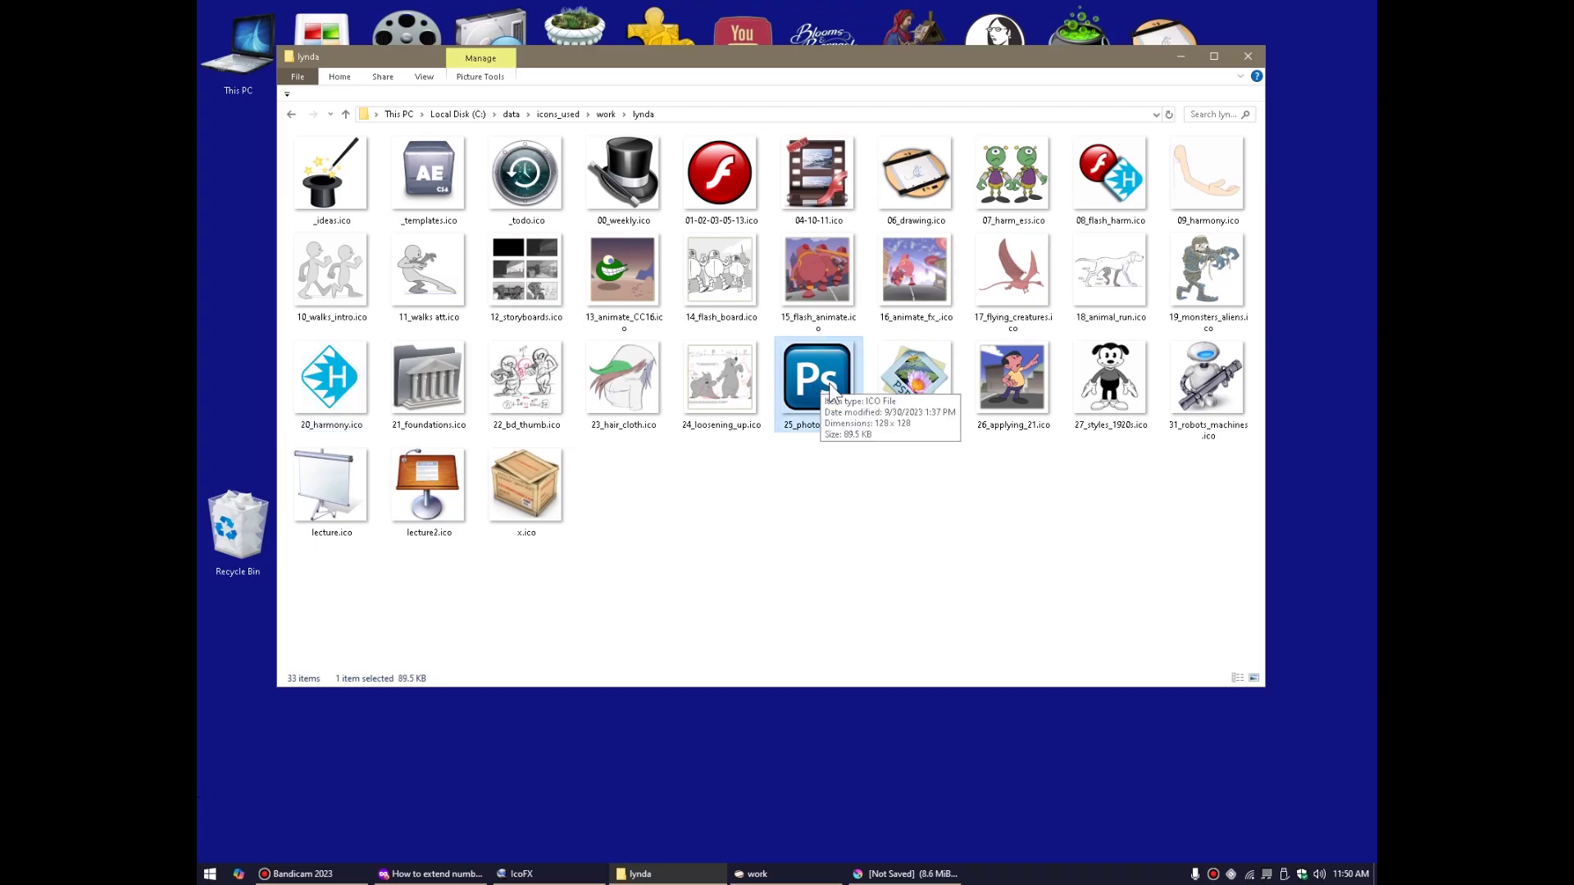
pyautogui.click(721, 174)
pyautogui.click(332, 377)
pyautogui.click(537, 394)
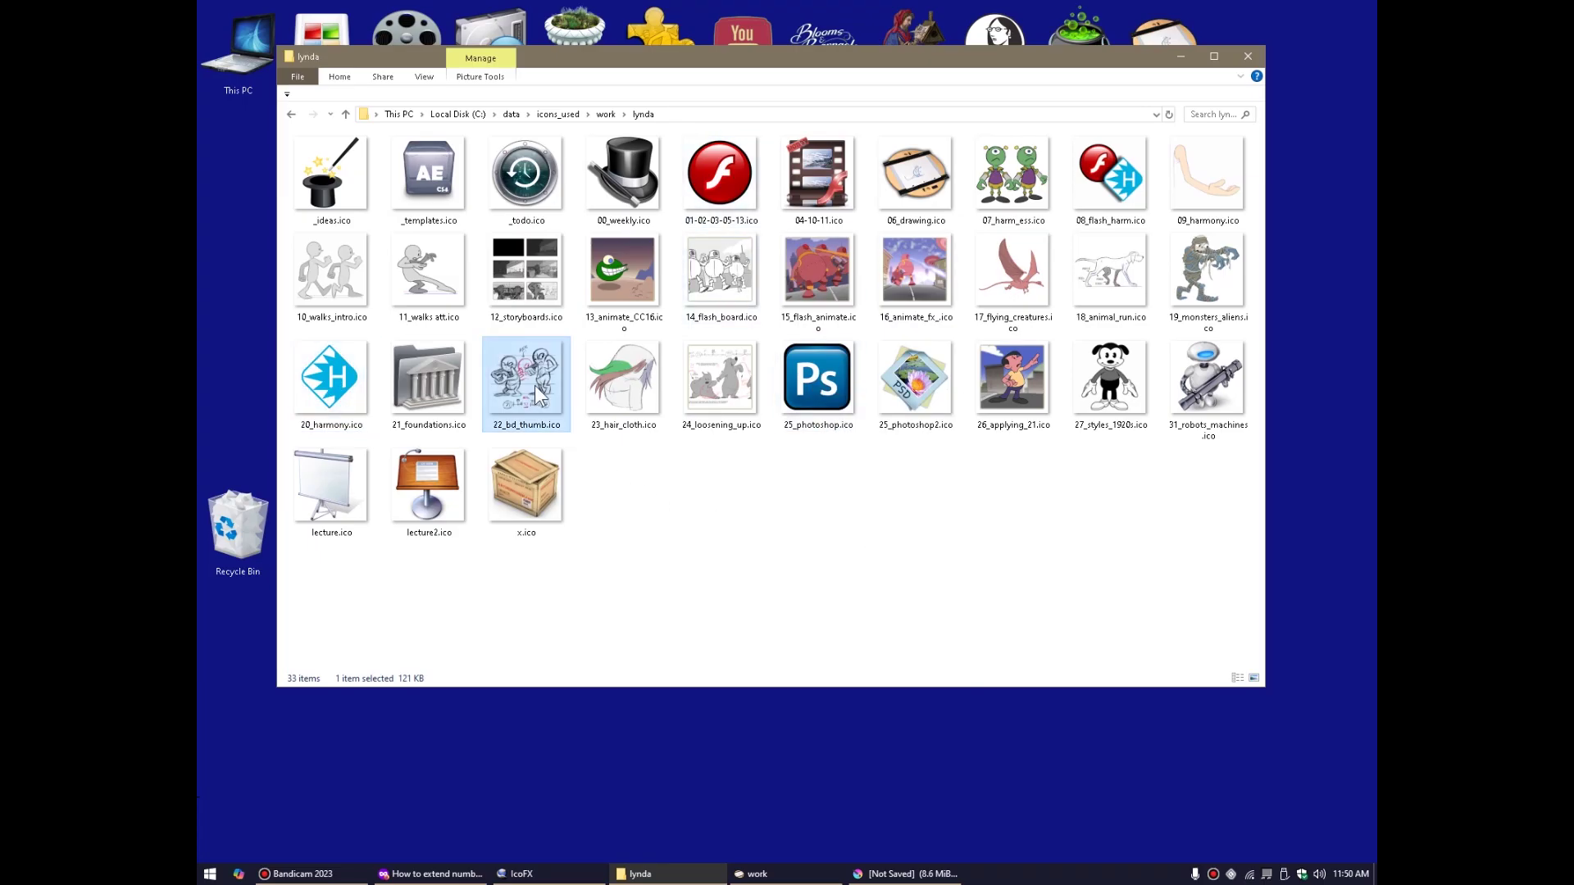
pyautogui.click(739, 381)
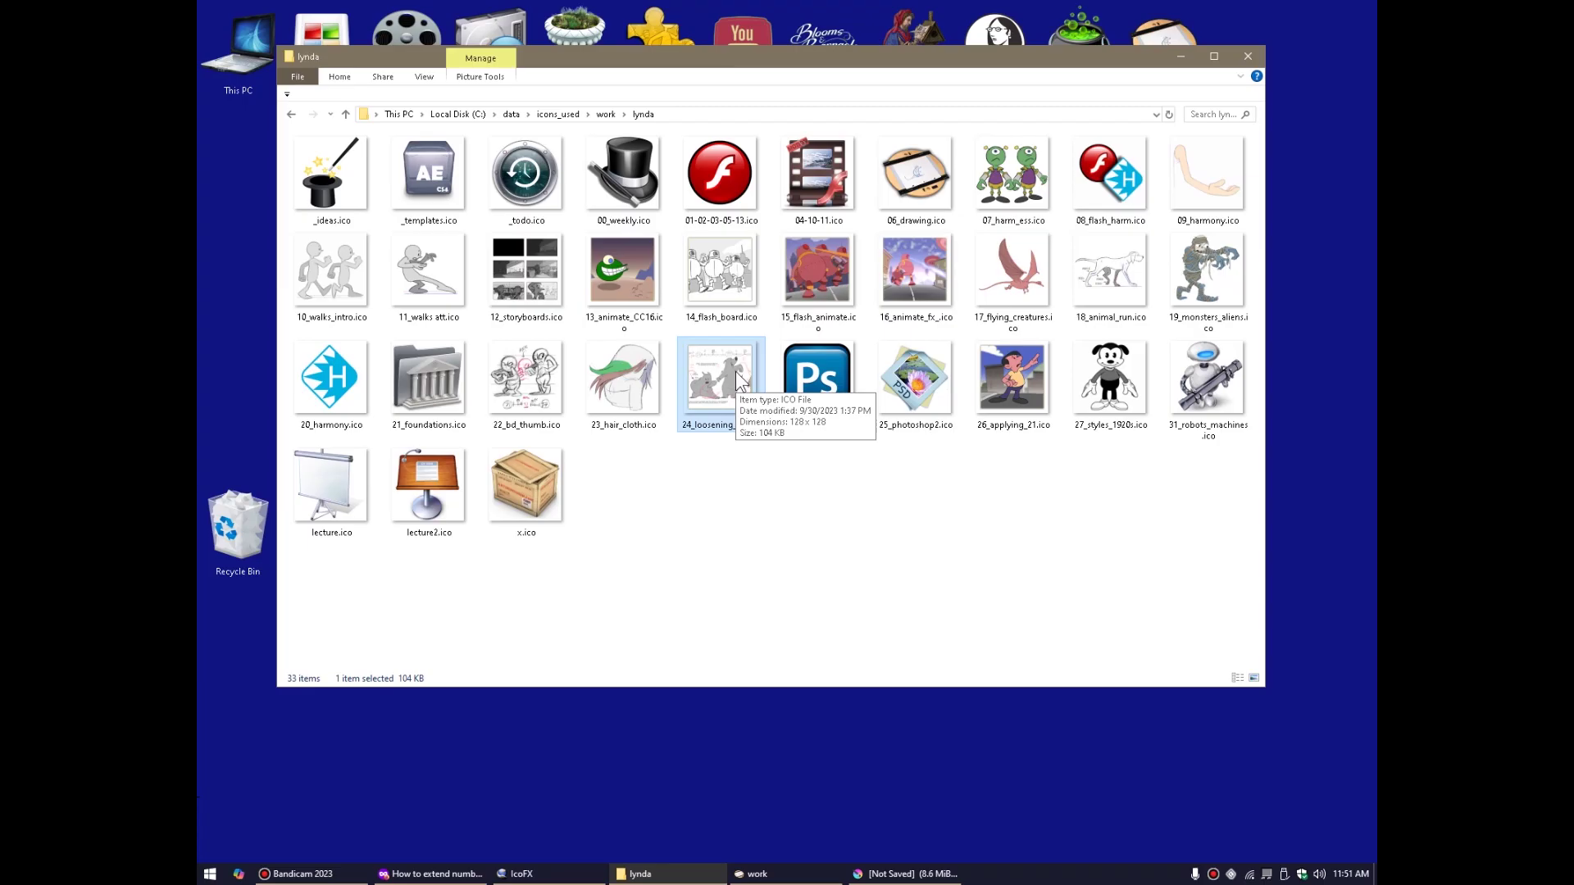
pyautogui.click(628, 259)
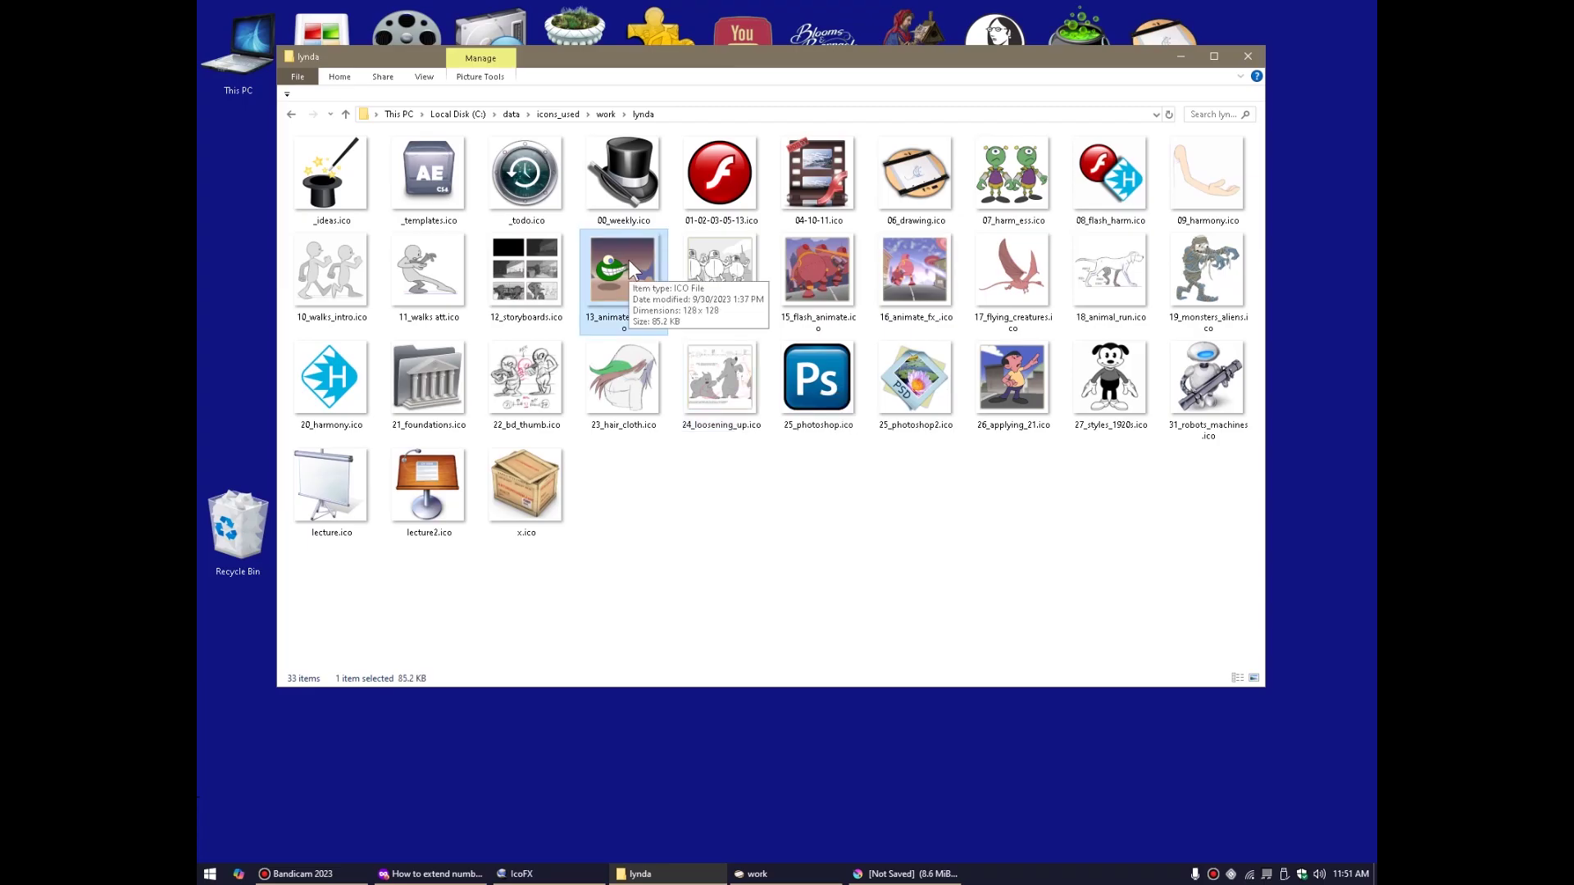
pyautogui.click(535, 874)
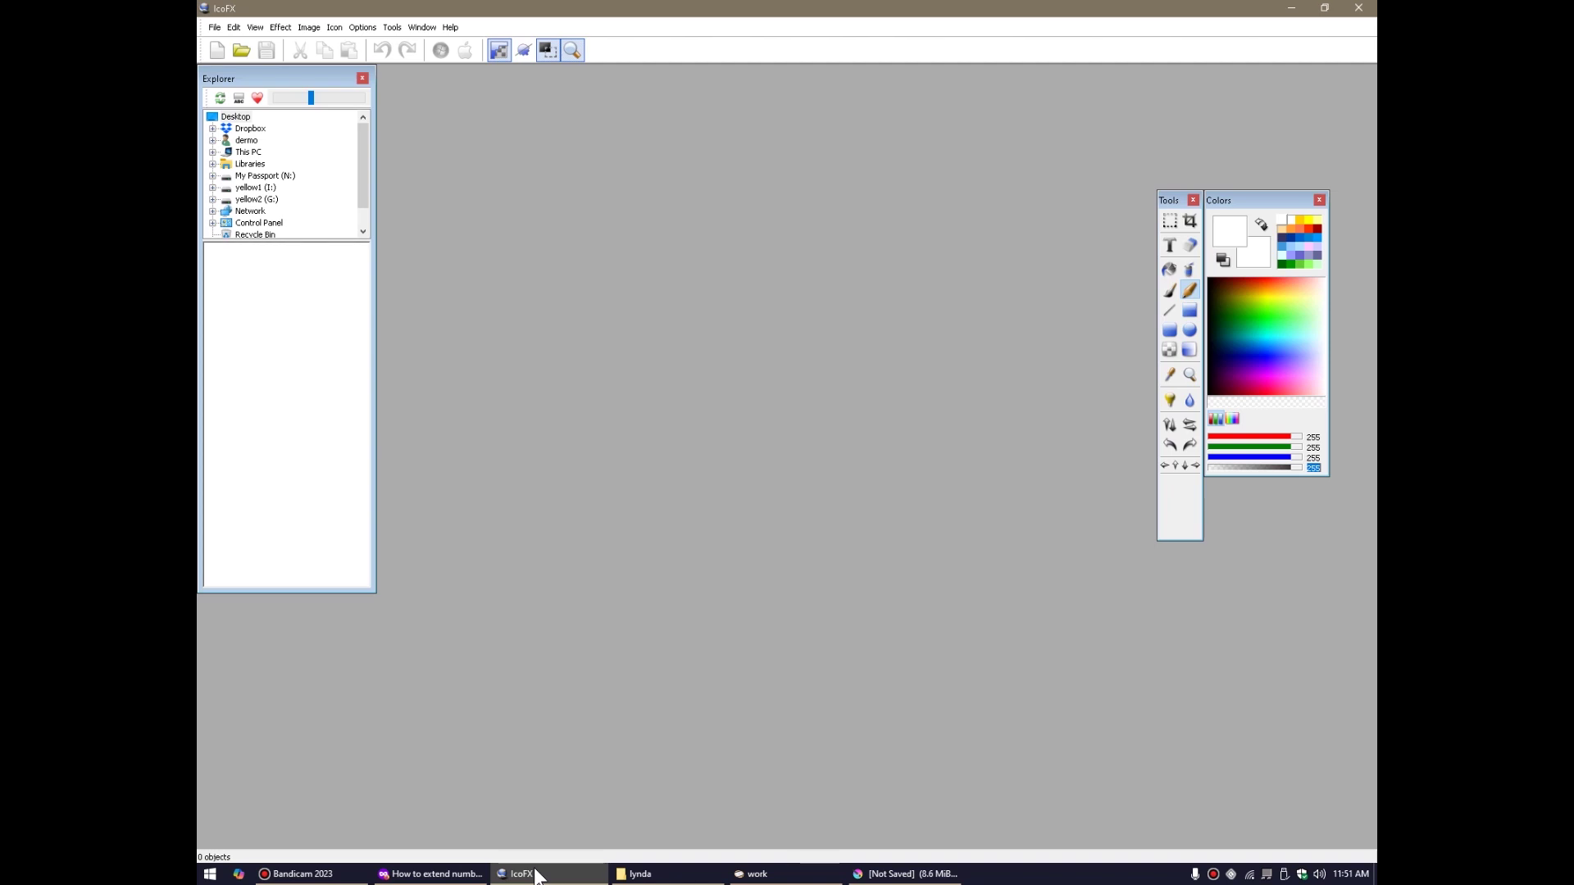
# Open 19_monsters_aliens.ico in IcoFX.
pyautogui.click(214, 27)
pyautogui.click(231, 57)
pyautogui.doubleClick(1091, 271)
pyautogui.moveTo(750, 69); pyautogui.dragTo(791, 103)
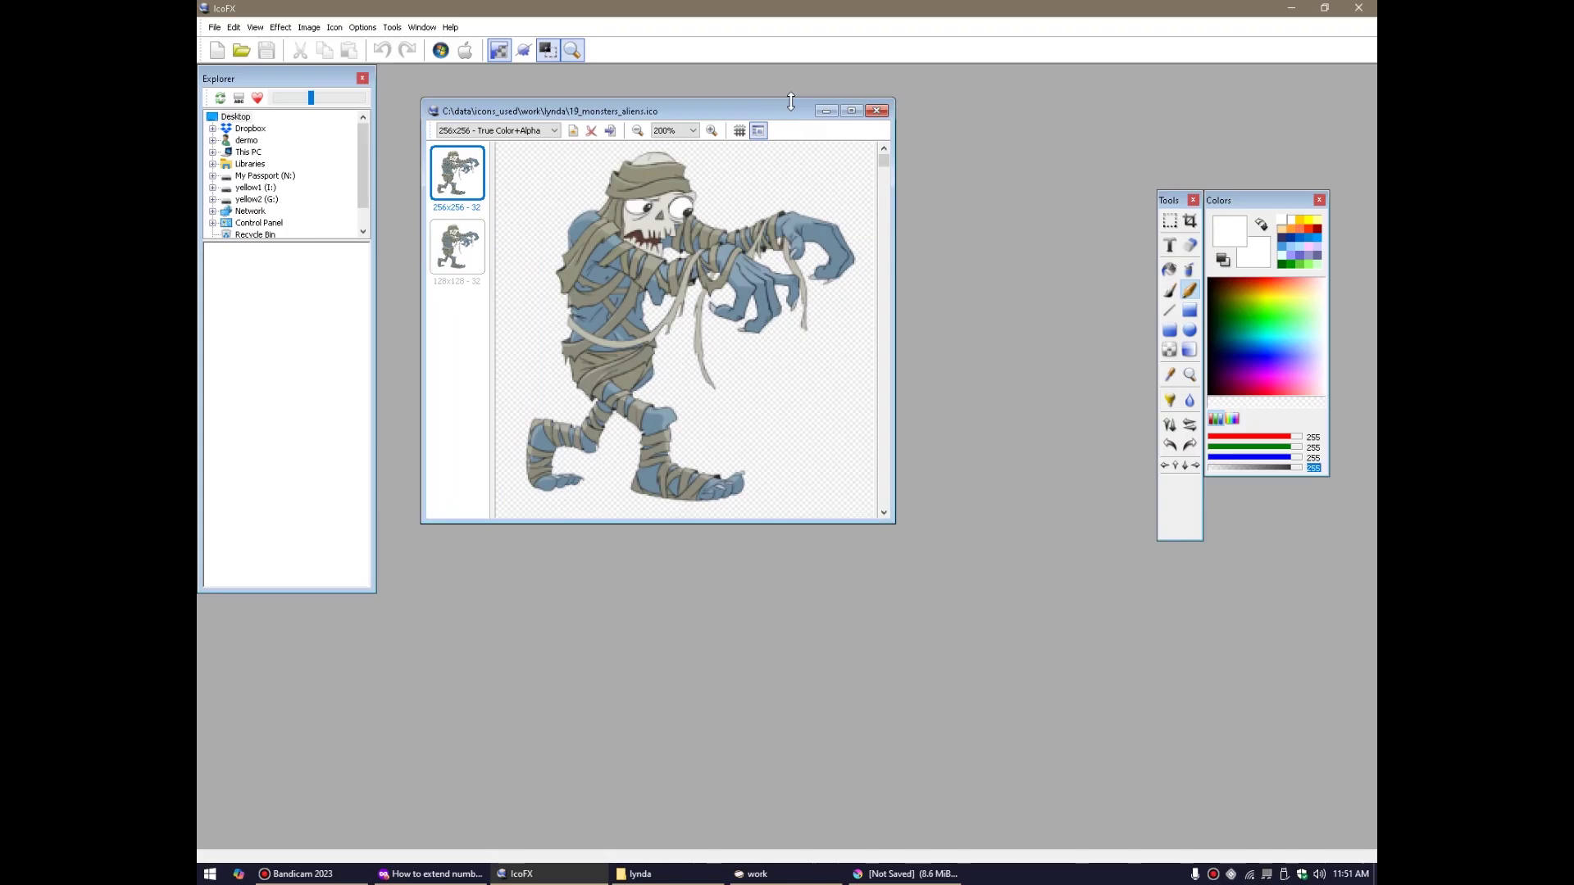
# Add a new 48 x 48 image to the icon, based on its 128x128 image.
pyautogui.click(456, 260)
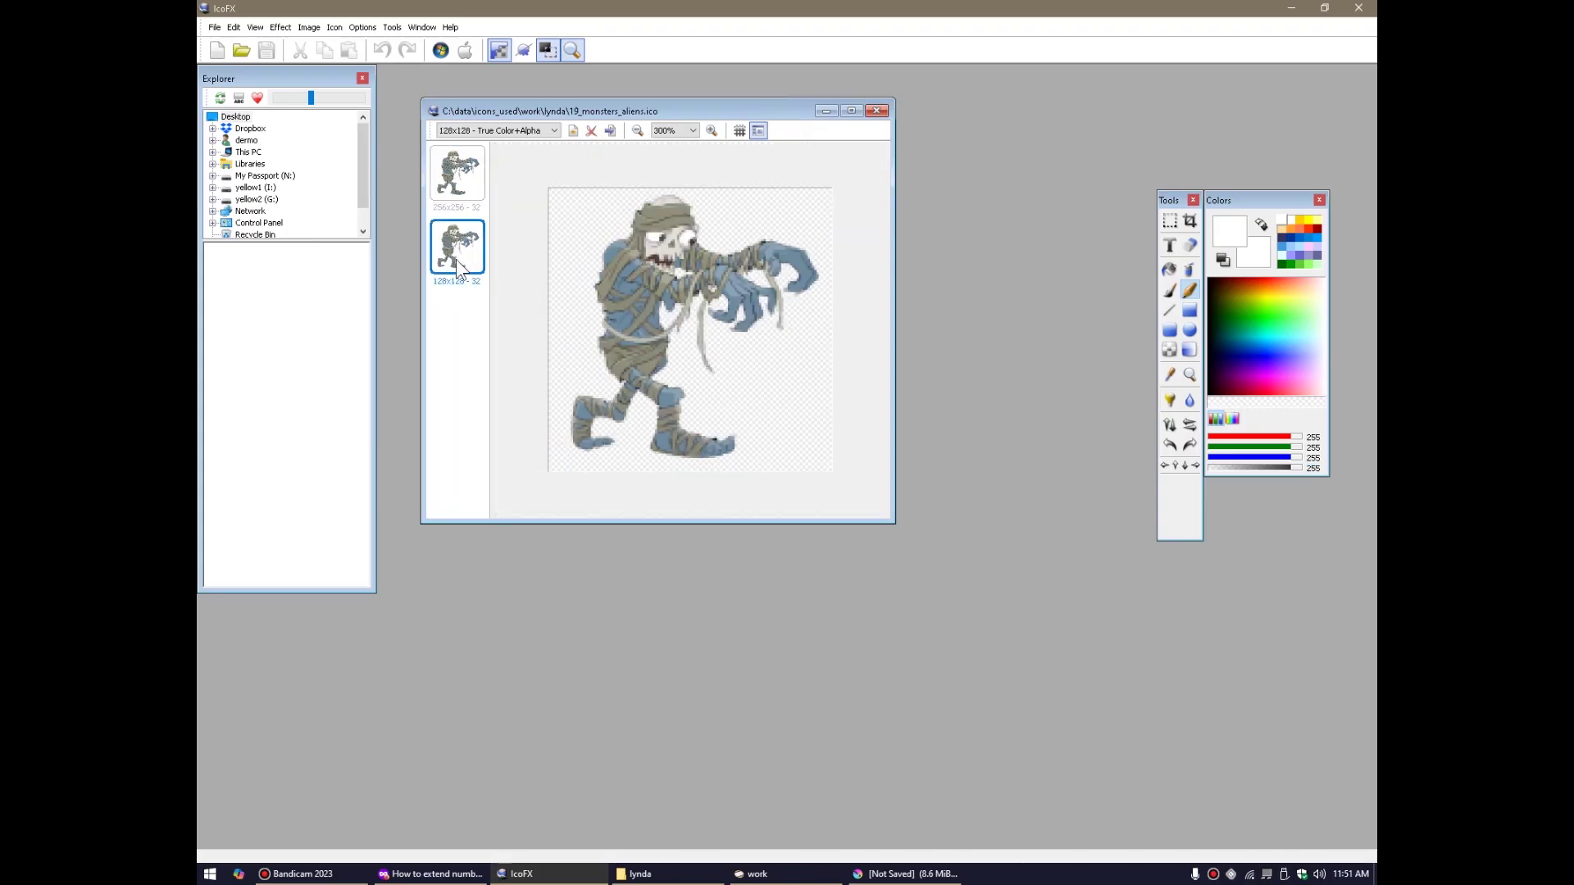
pyautogui.rightClick(456, 259)
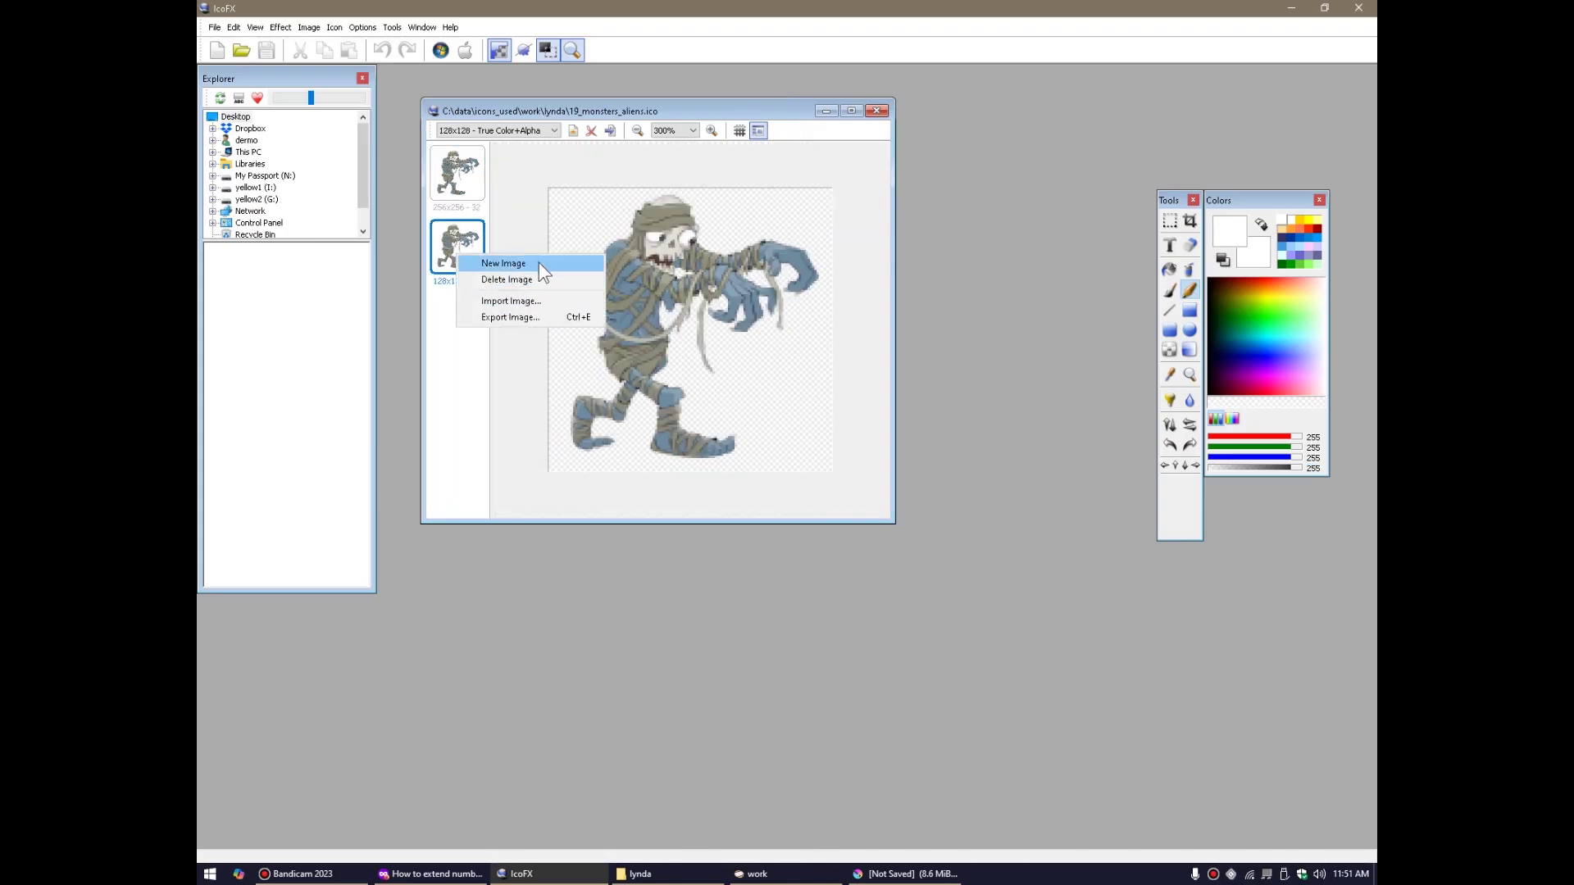
pyautogui.click(537, 262)
pyautogui.click(897, 412)
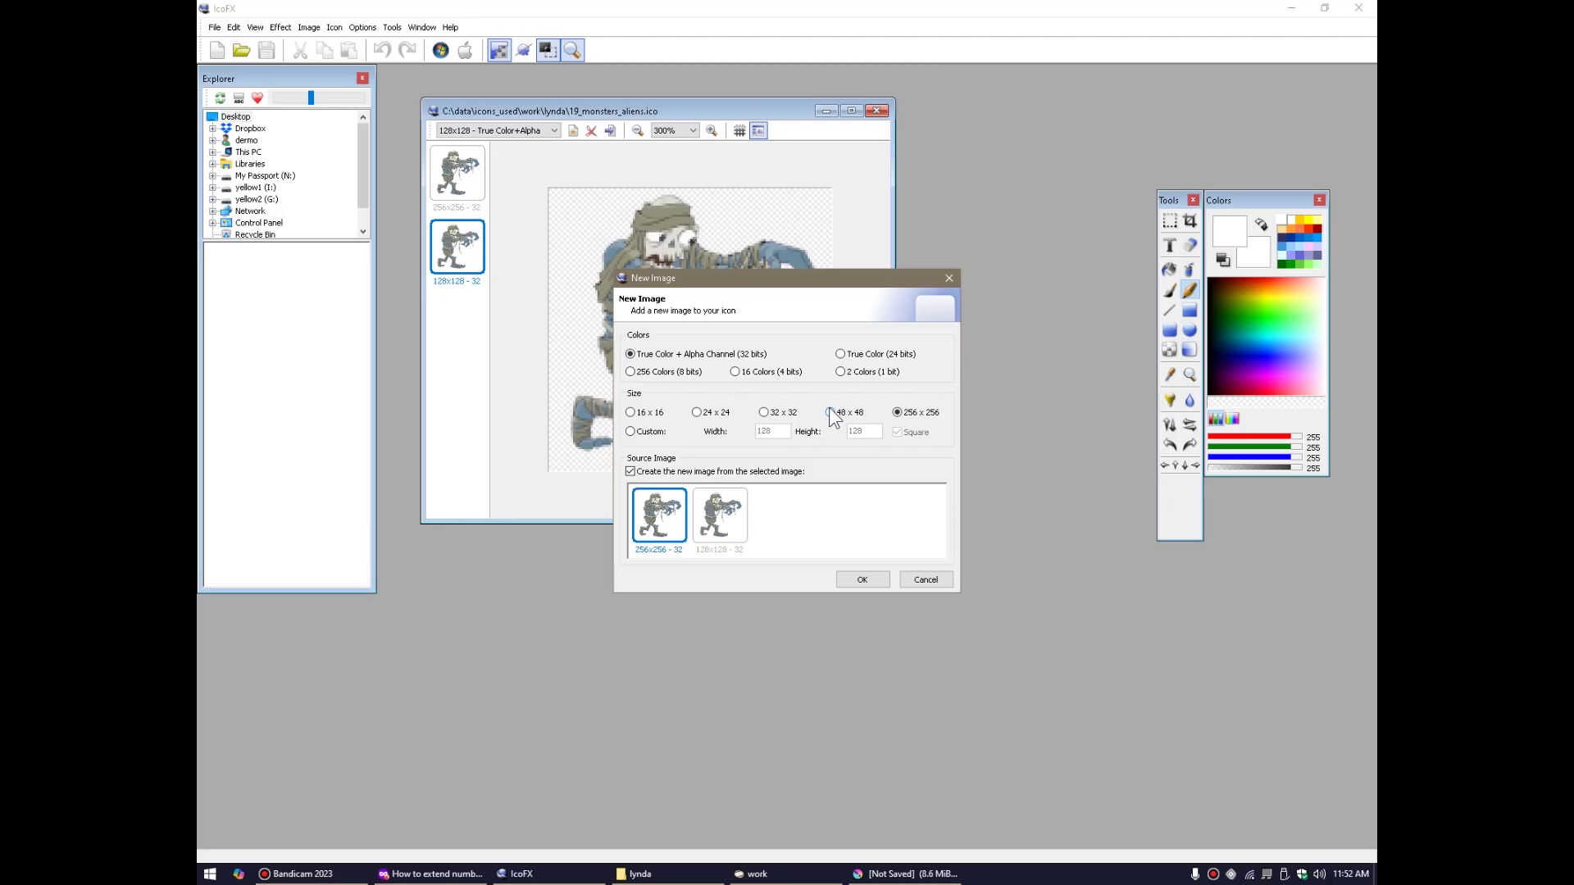
pyautogui.click(738, 512)
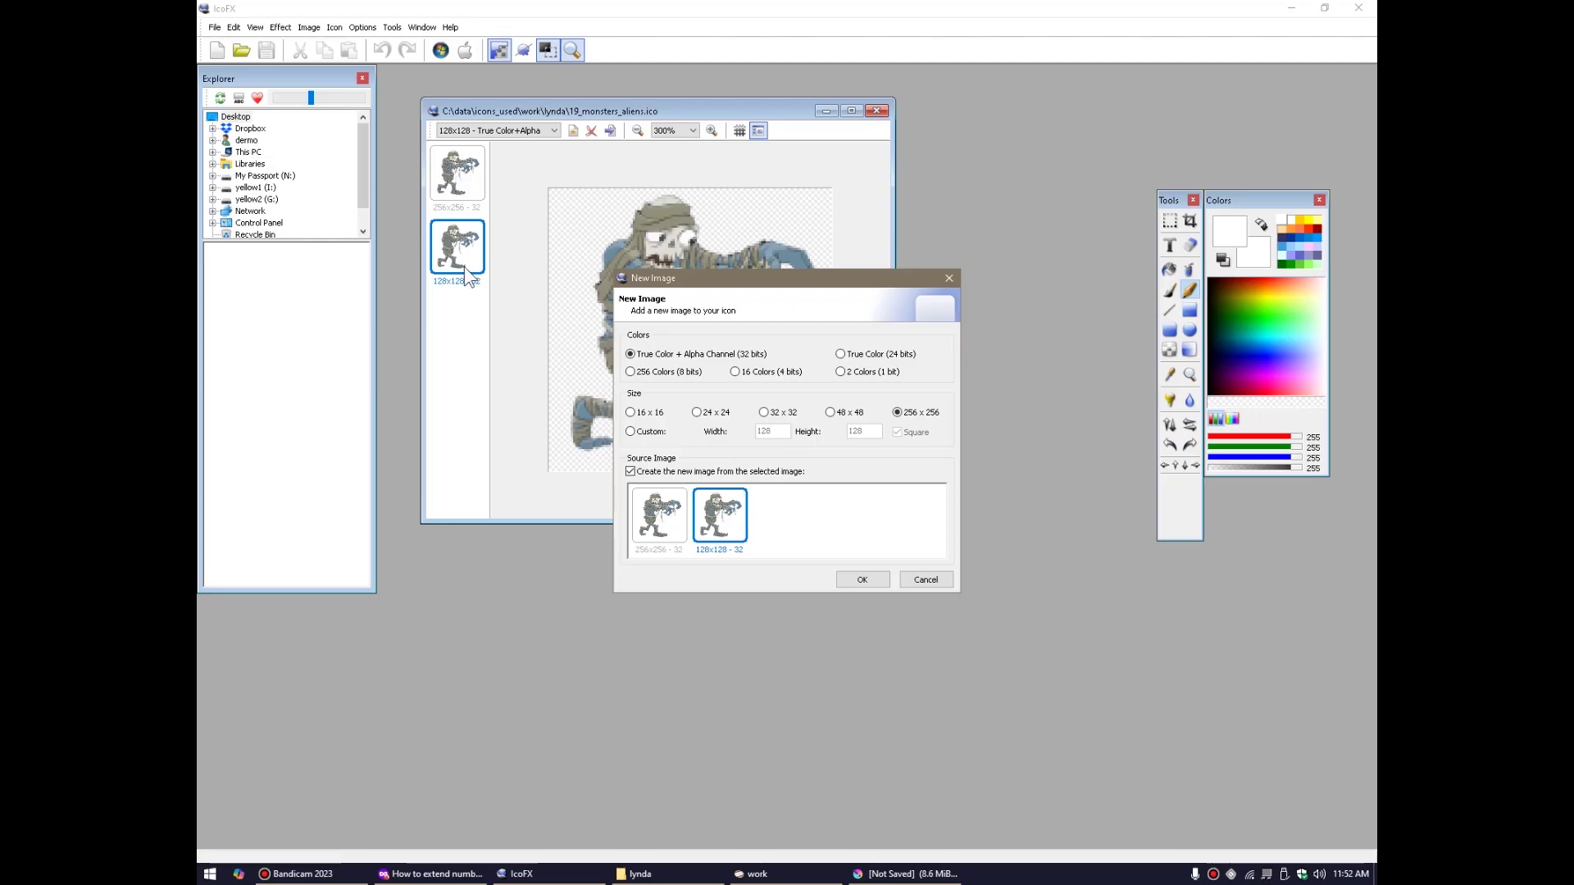
pyautogui.click(830, 412)
pyautogui.click(863, 579)
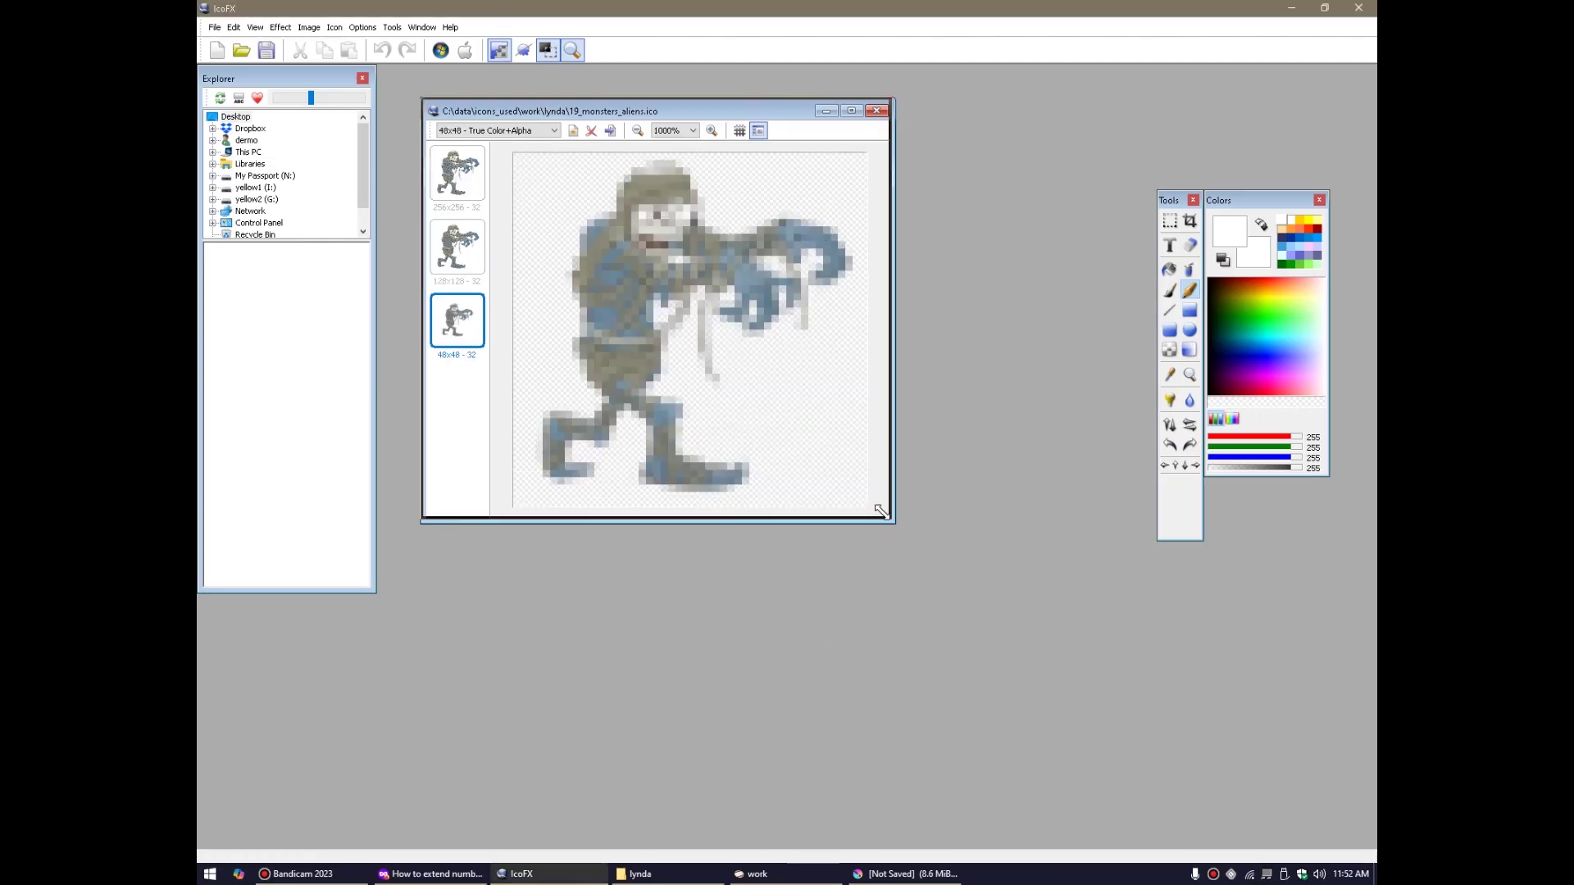
# Close the icon without saving and minimise IcoFX to return to Krita.
pyautogui.moveTo(882, 510); pyautogui.dragTo(990, 589)
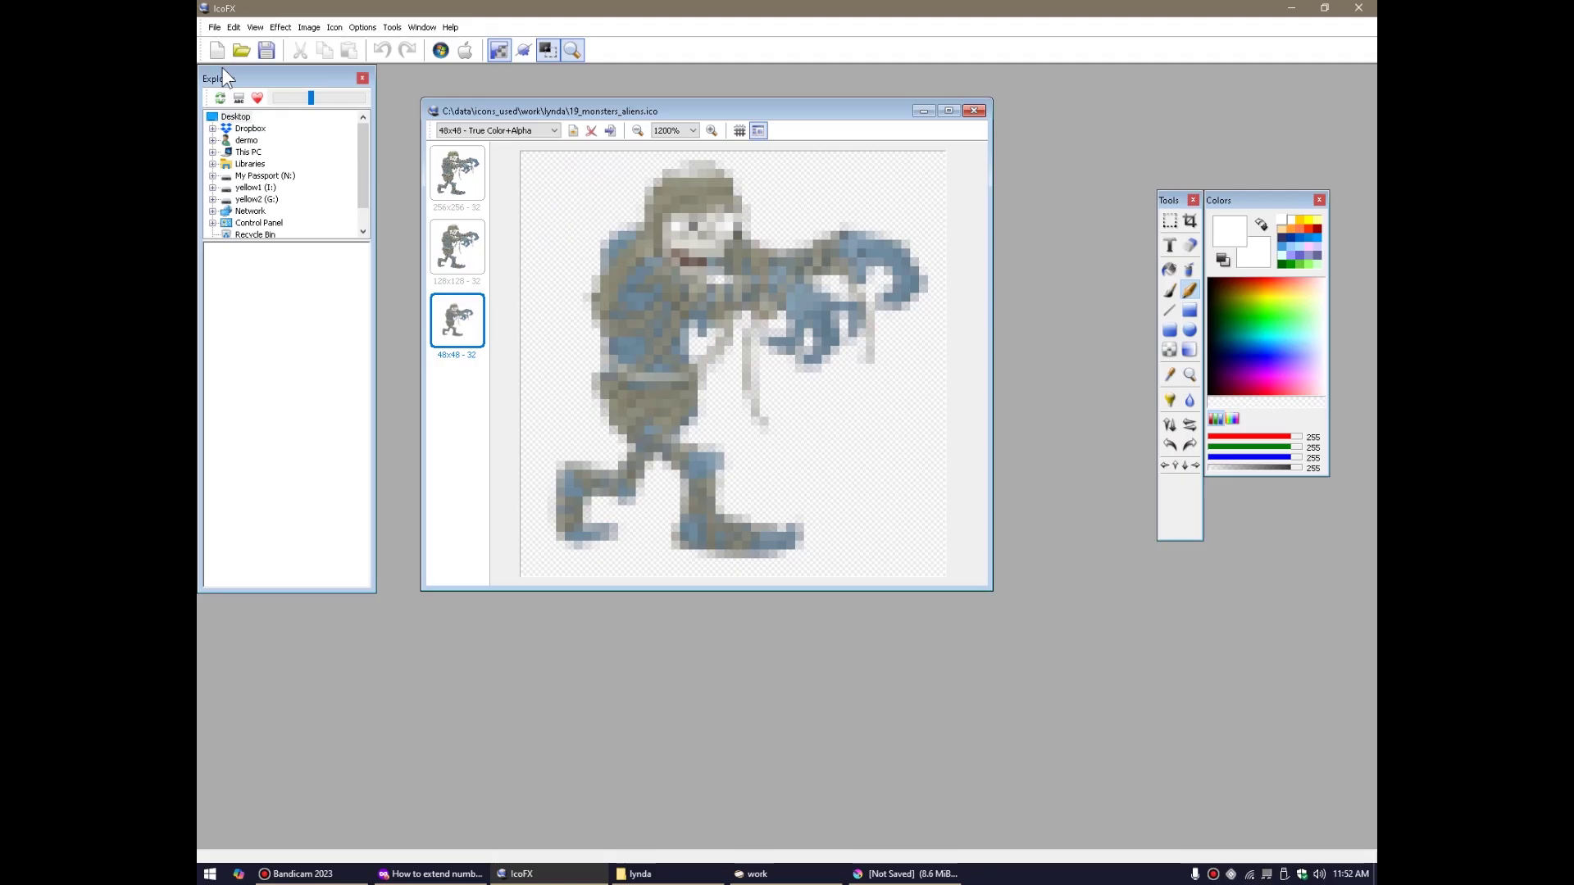
pyautogui.click(974, 115)
pyautogui.click(802, 482)
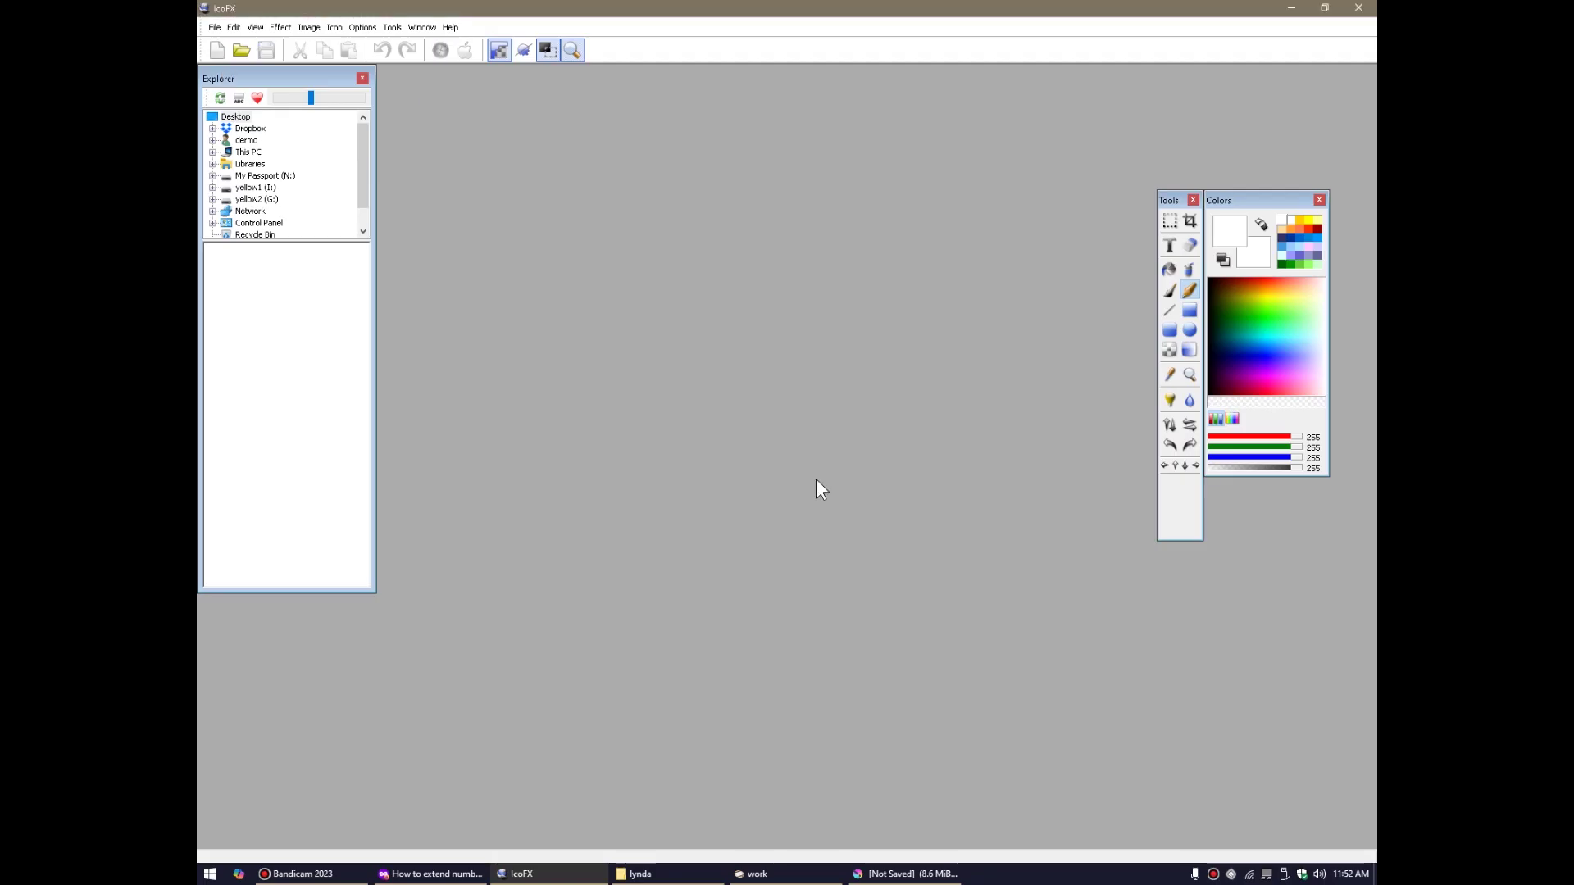
pyautogui.click(1292, 10)
pyautogui.click(912, 873)
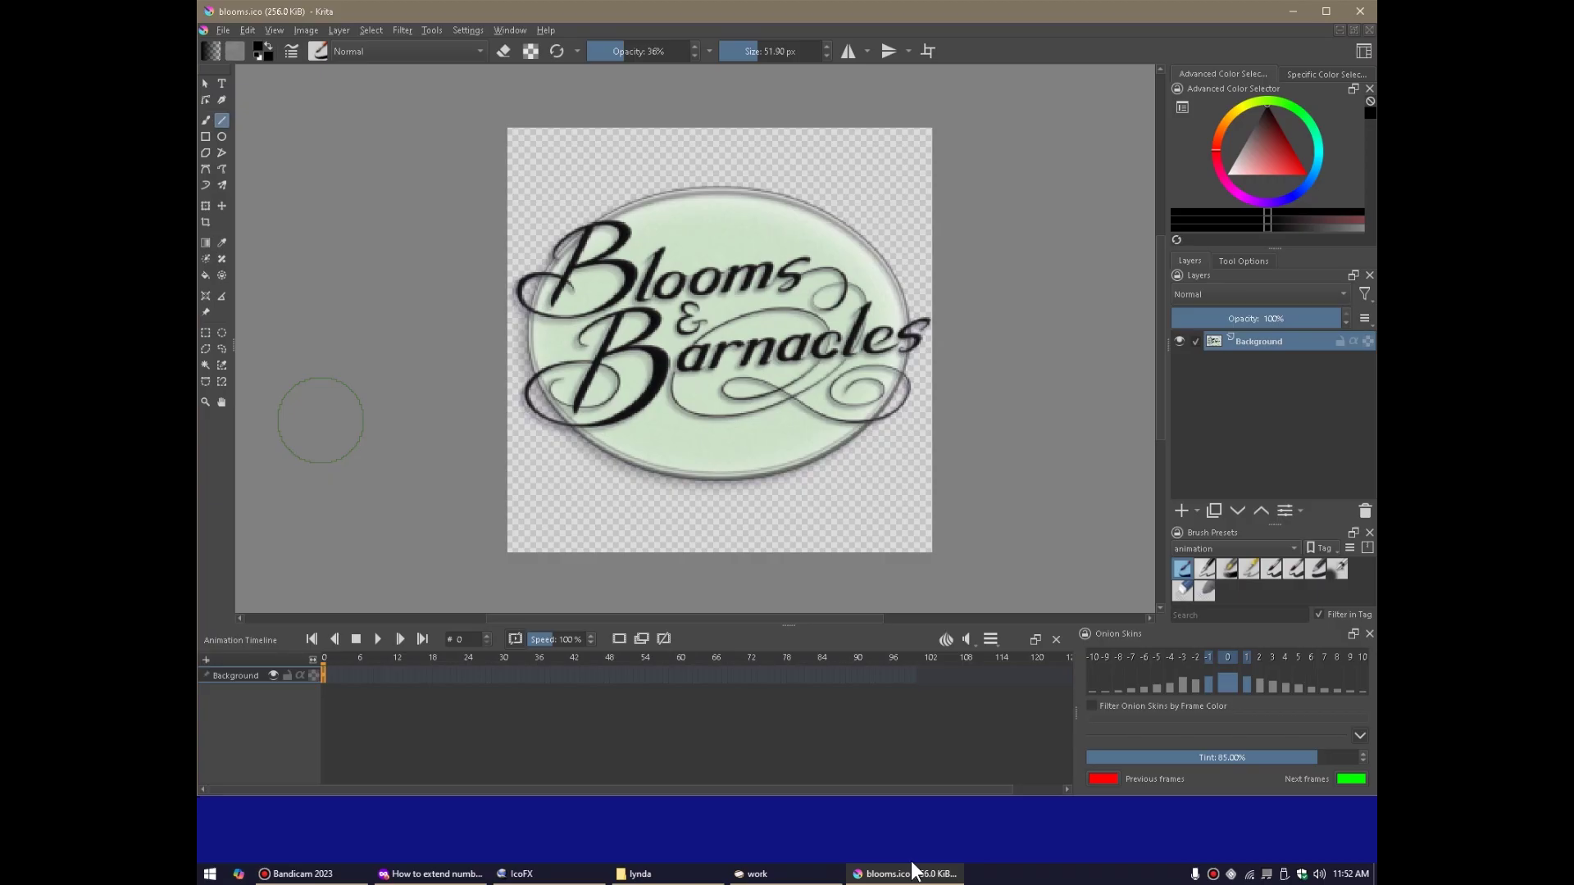
# Check blooms.ico's canvas size in Krita without changing it.
pyautogui.click(306, 32)
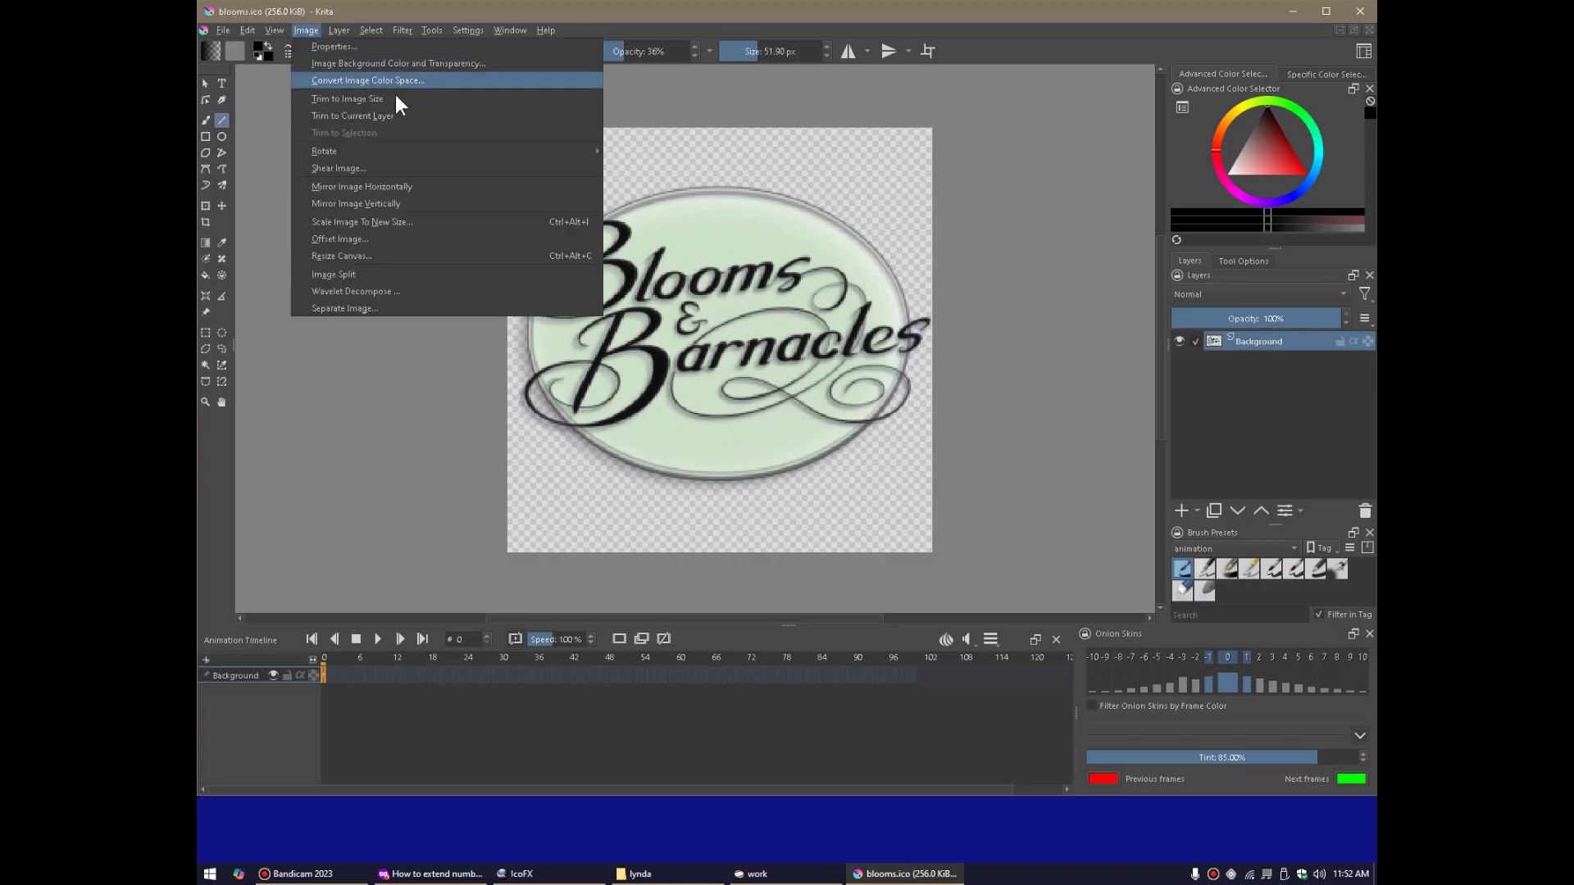
pyautogui.click(372, 256)
pyautogui.press('Escape')
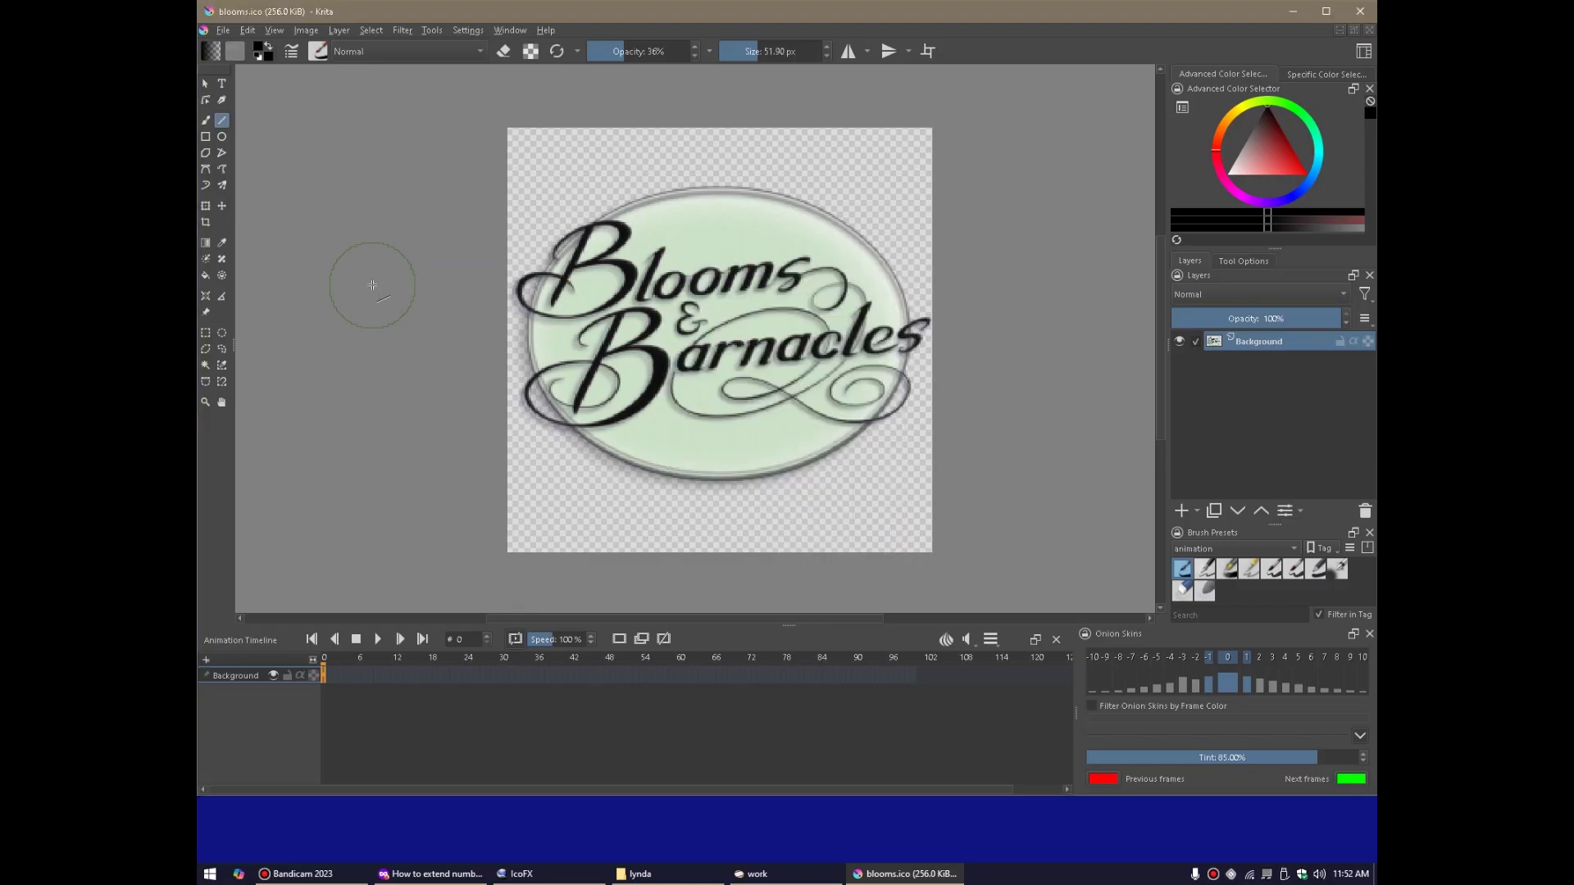
# Save the image as blooms.ico in Windows icon (*.ico) format, then close IcoFX.
pyautogui.click(227, 32)
pyautogui.click(262, 131)
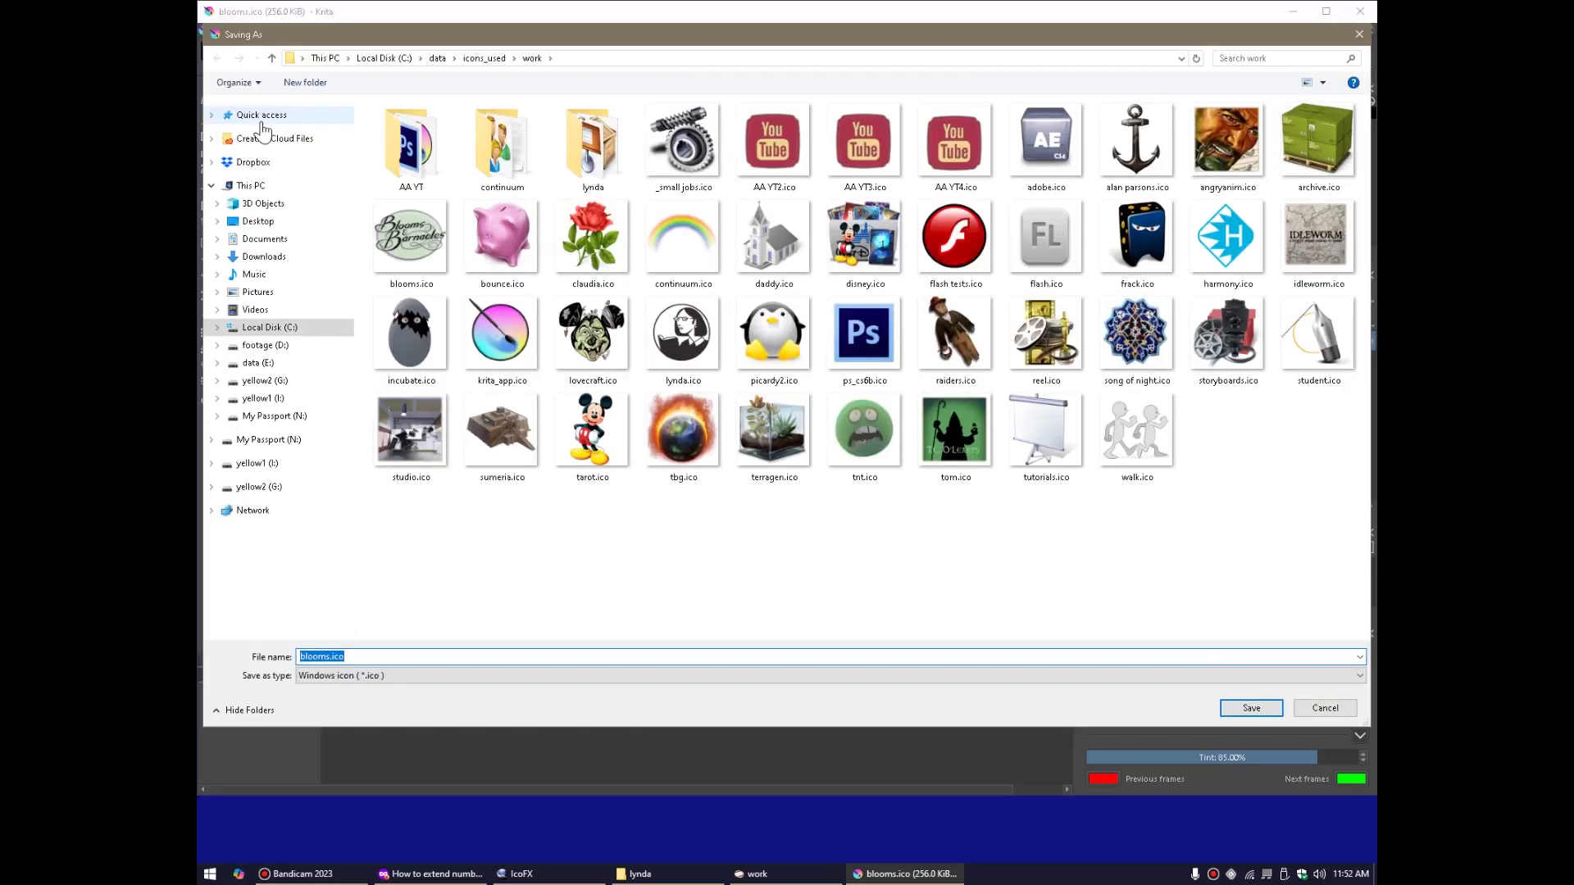
pyautogui.click(369, 675)
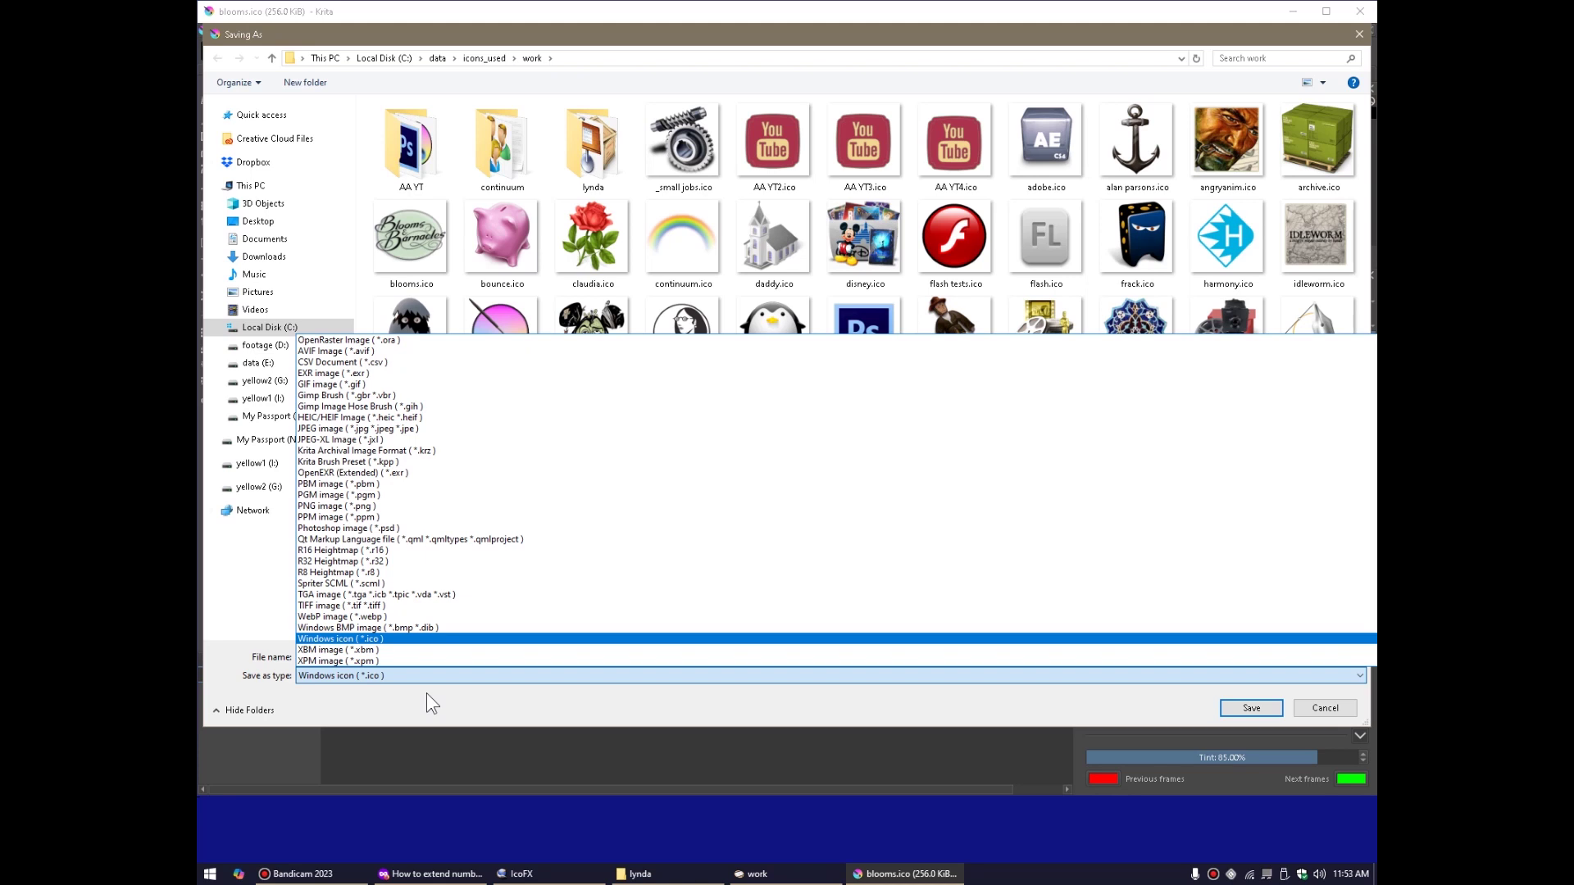
pyautogui.click(427, 703)
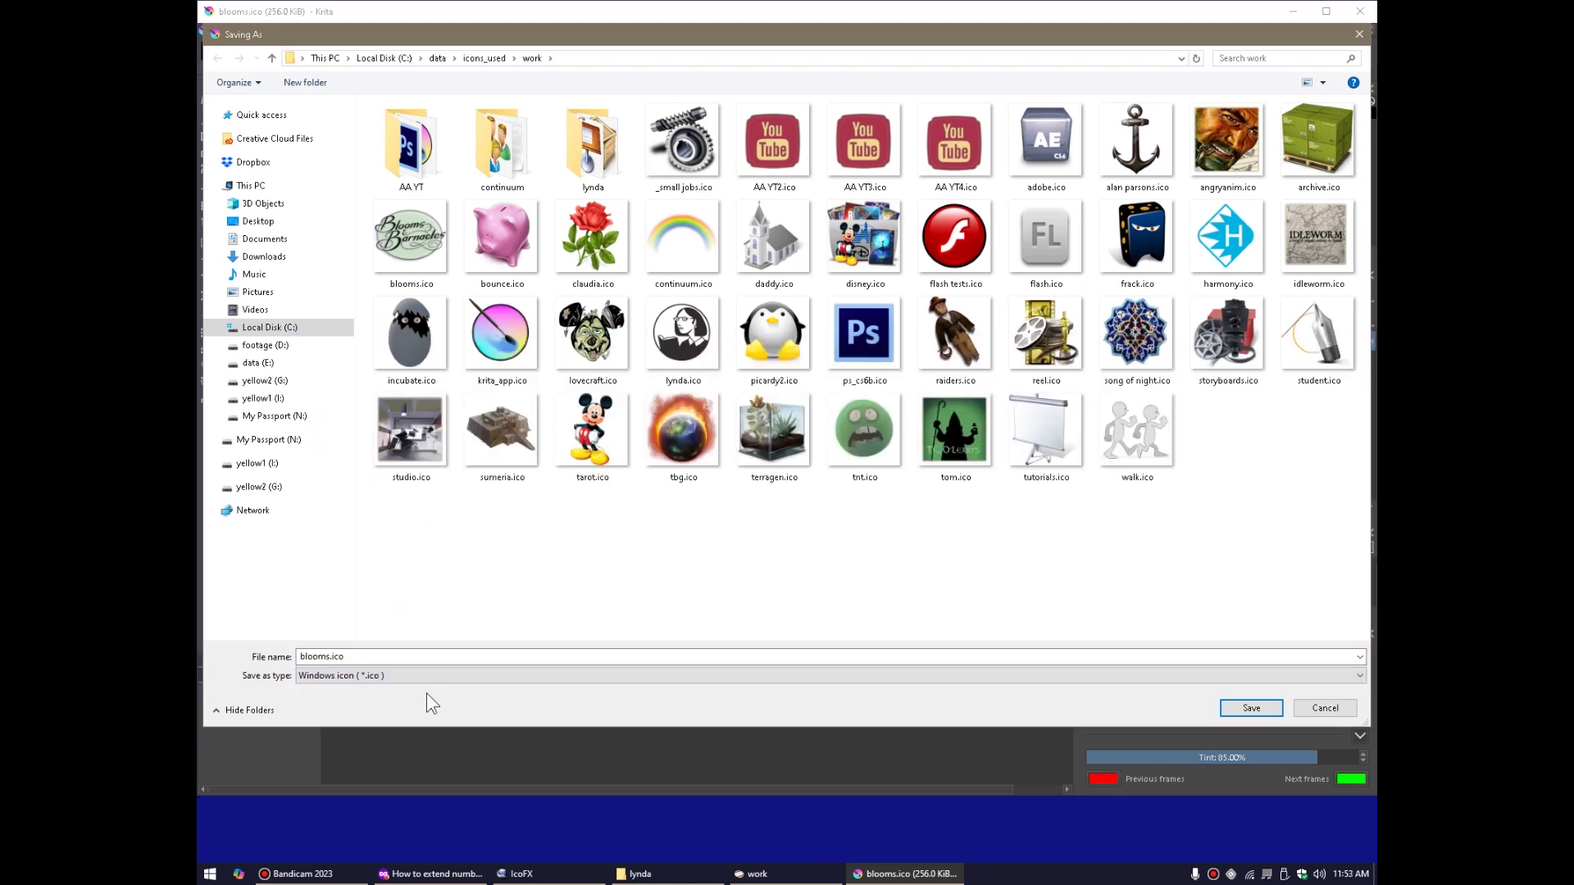
pyautogui.click(1242, 710)
pyautogui.moveTo(522, 874); pyautogui.dragTo(874, 865)
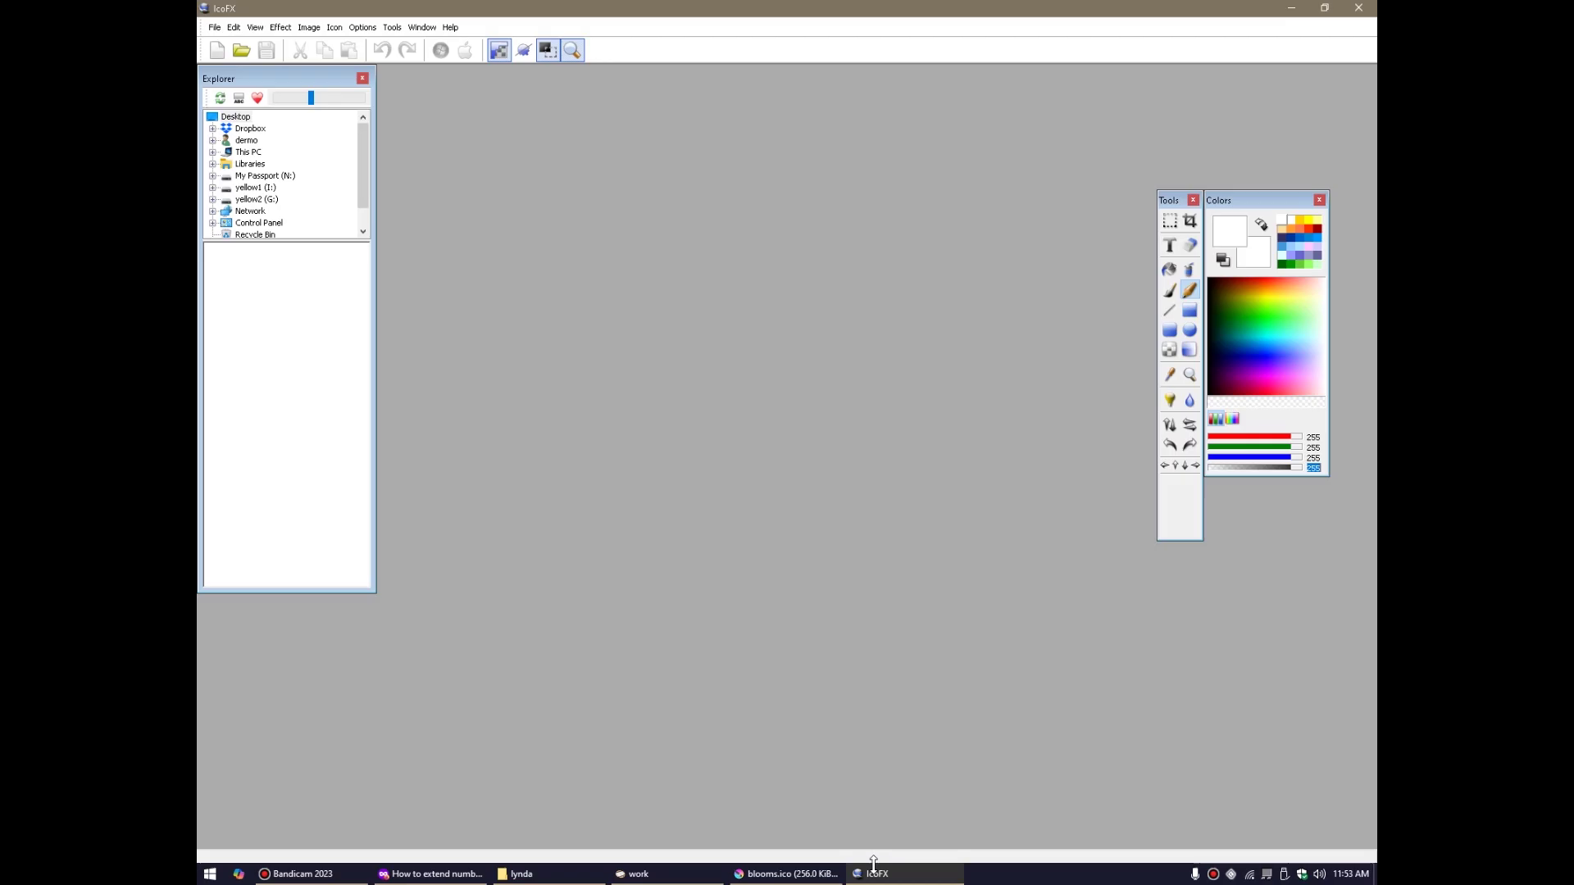
pyautogui.click(1358, 8)
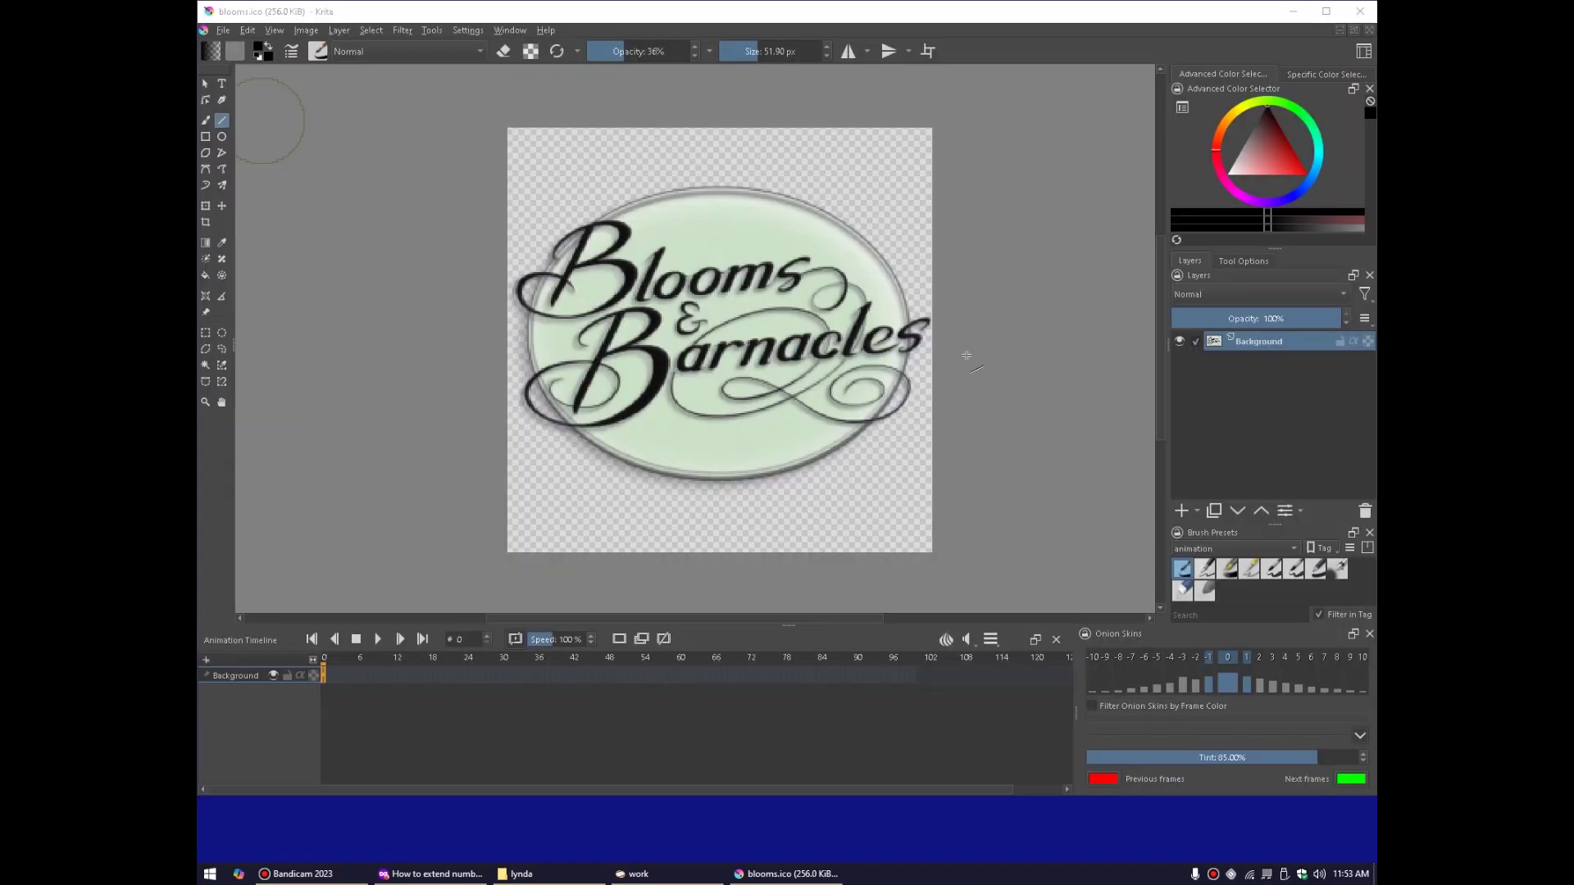
# Close Krita and the lynda window, then open archive from the desktop and its art comics folder.
pyautogui.click(1360, 11)
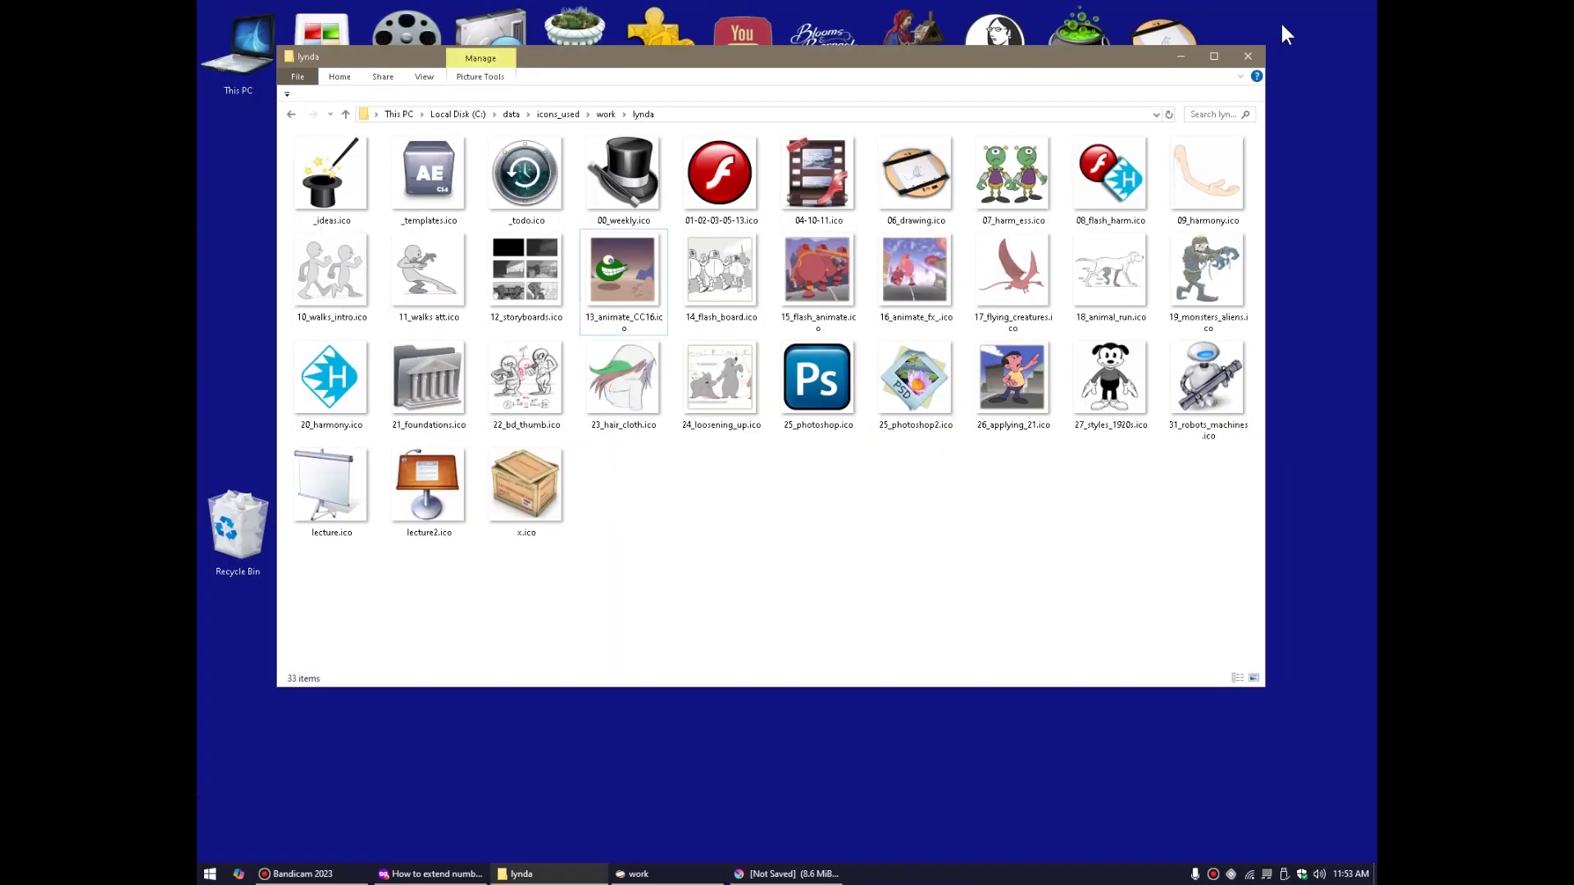
pyautogui.click(1247, 56)
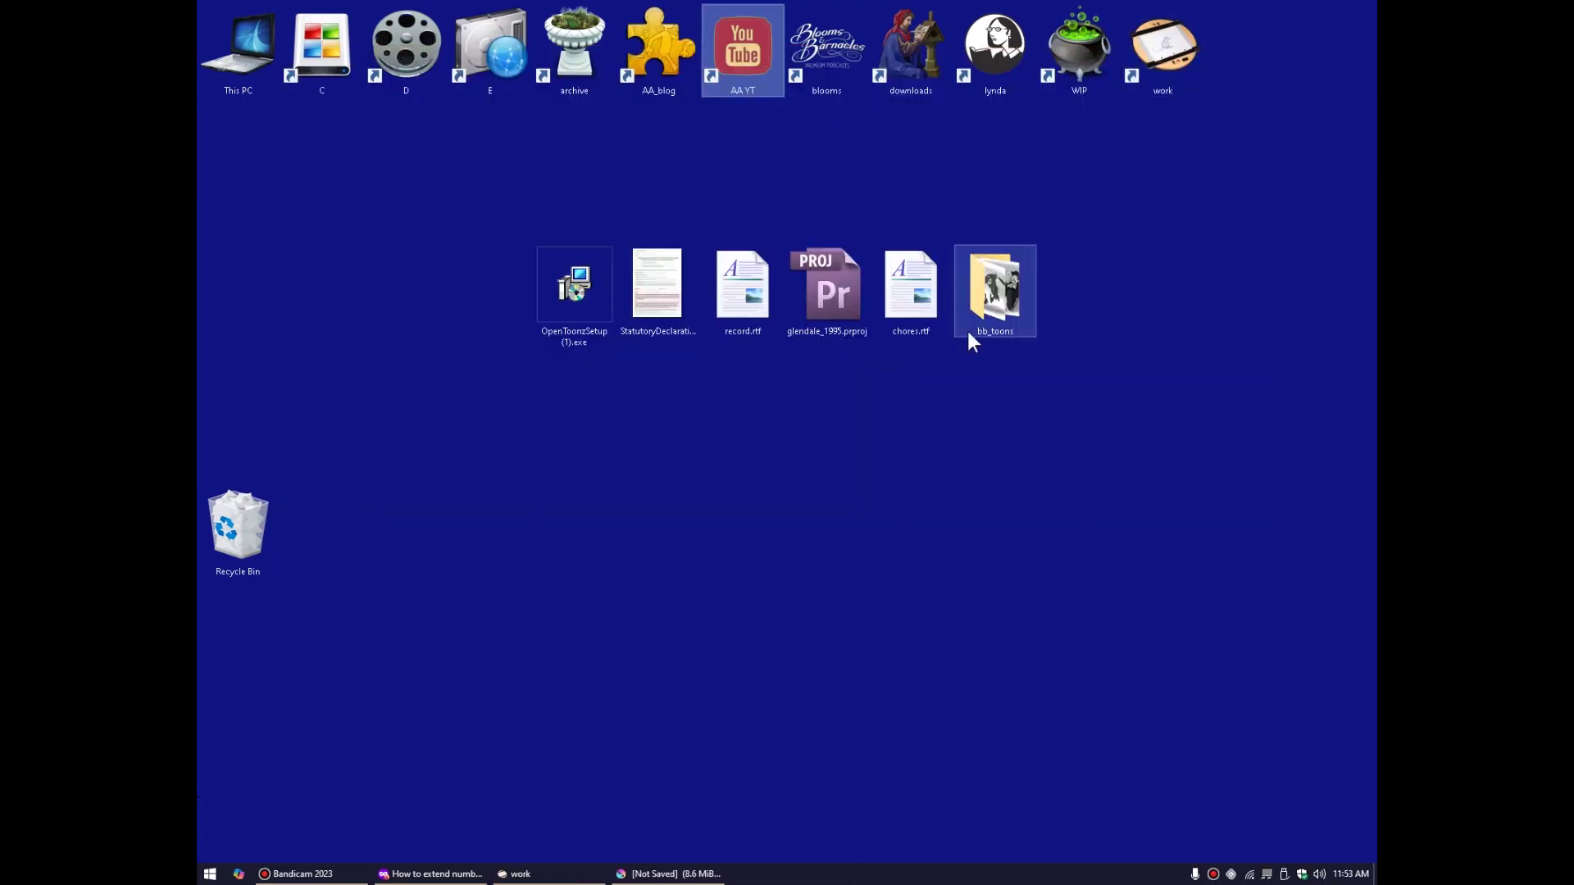
pyautogui.doubleClick(577, 33)
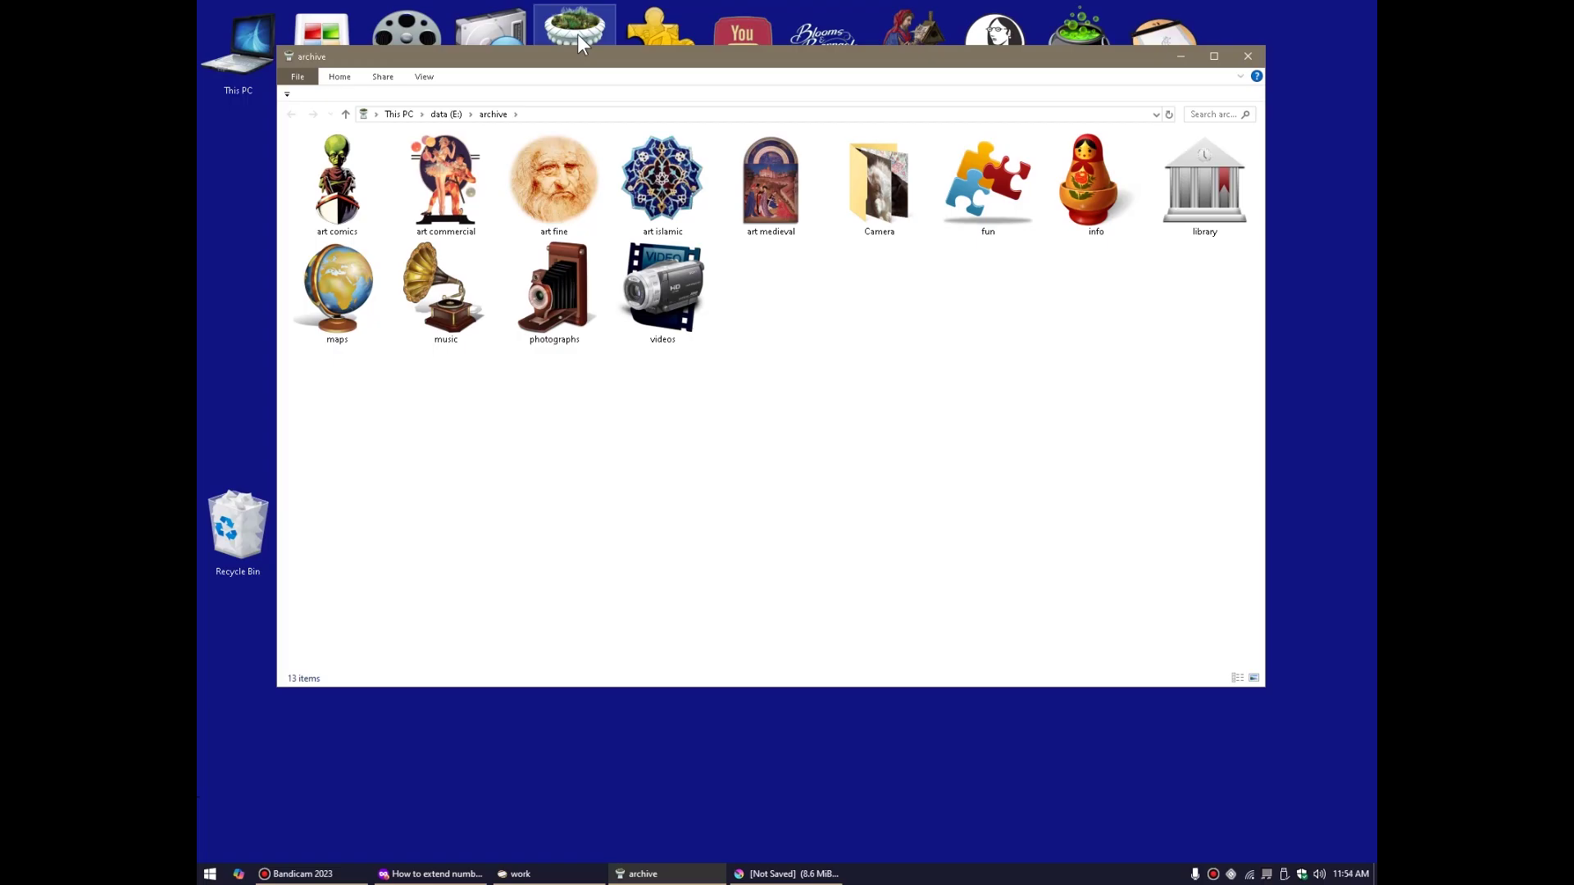
pyautogui.doubleClick(353, 212)
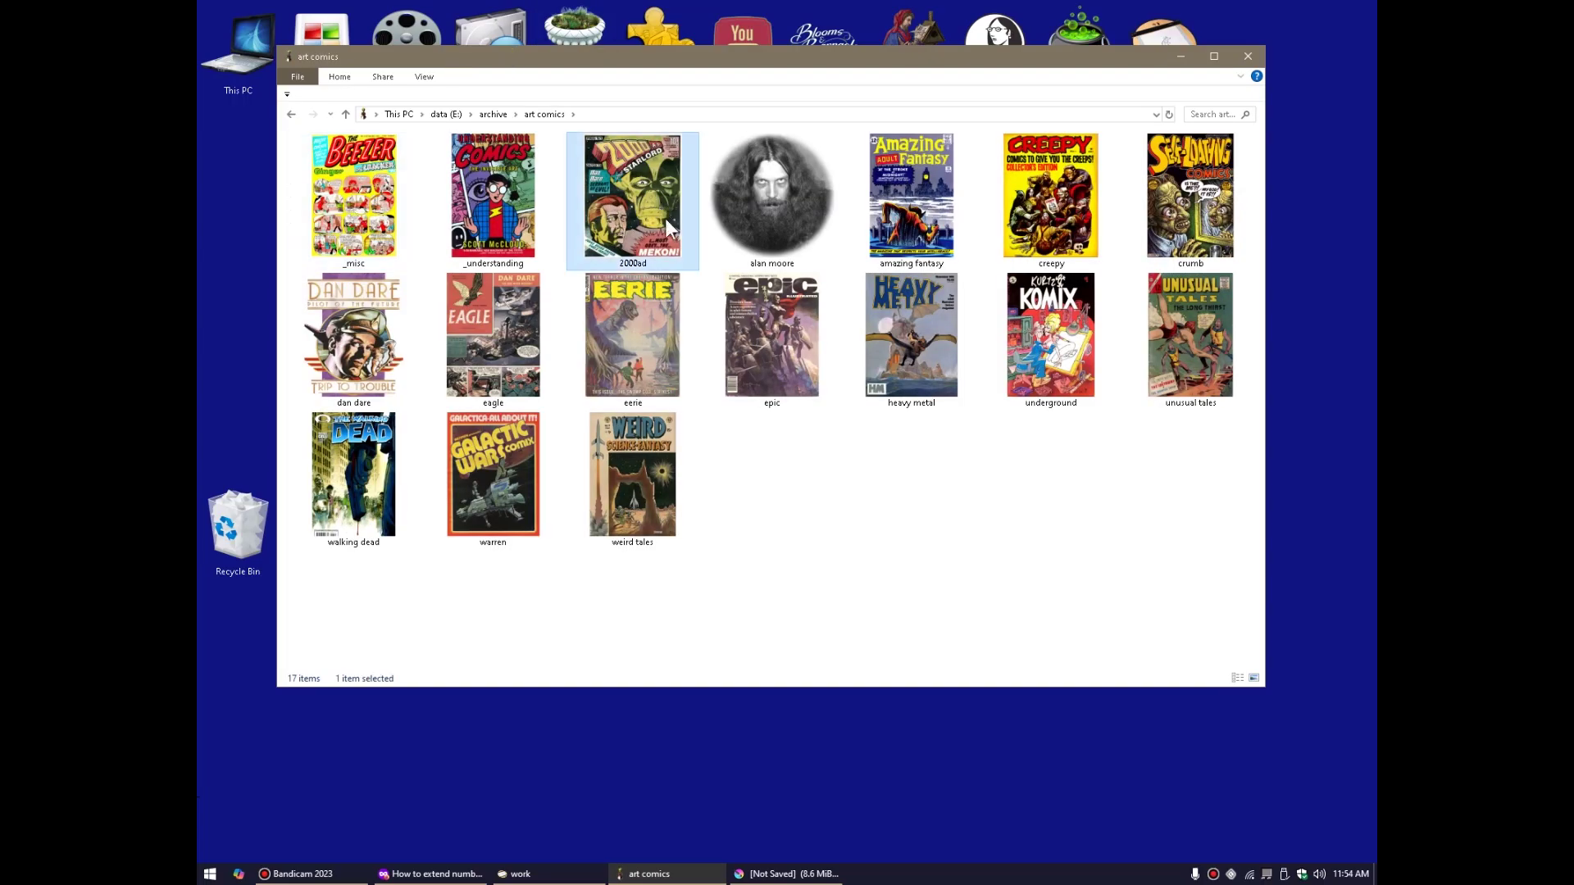
# Browse the art comics folders like alan moore, then go back to archive and open art commercial.
pyautogui.click(785, 201)
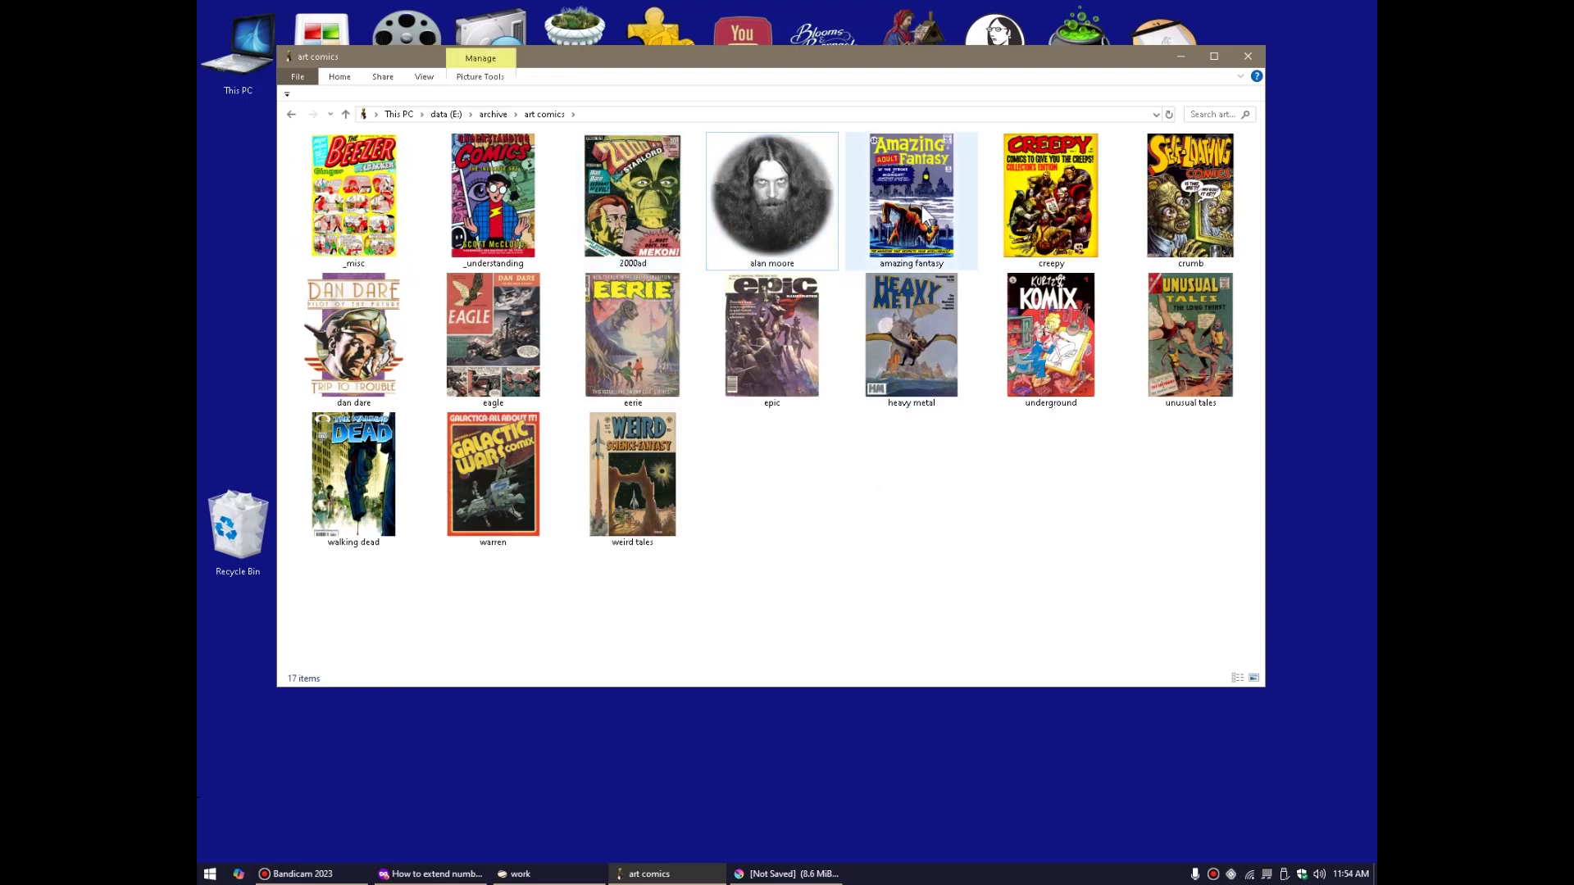
pyautogui.click(1050, 336)
pyautogui.click(898, 519)
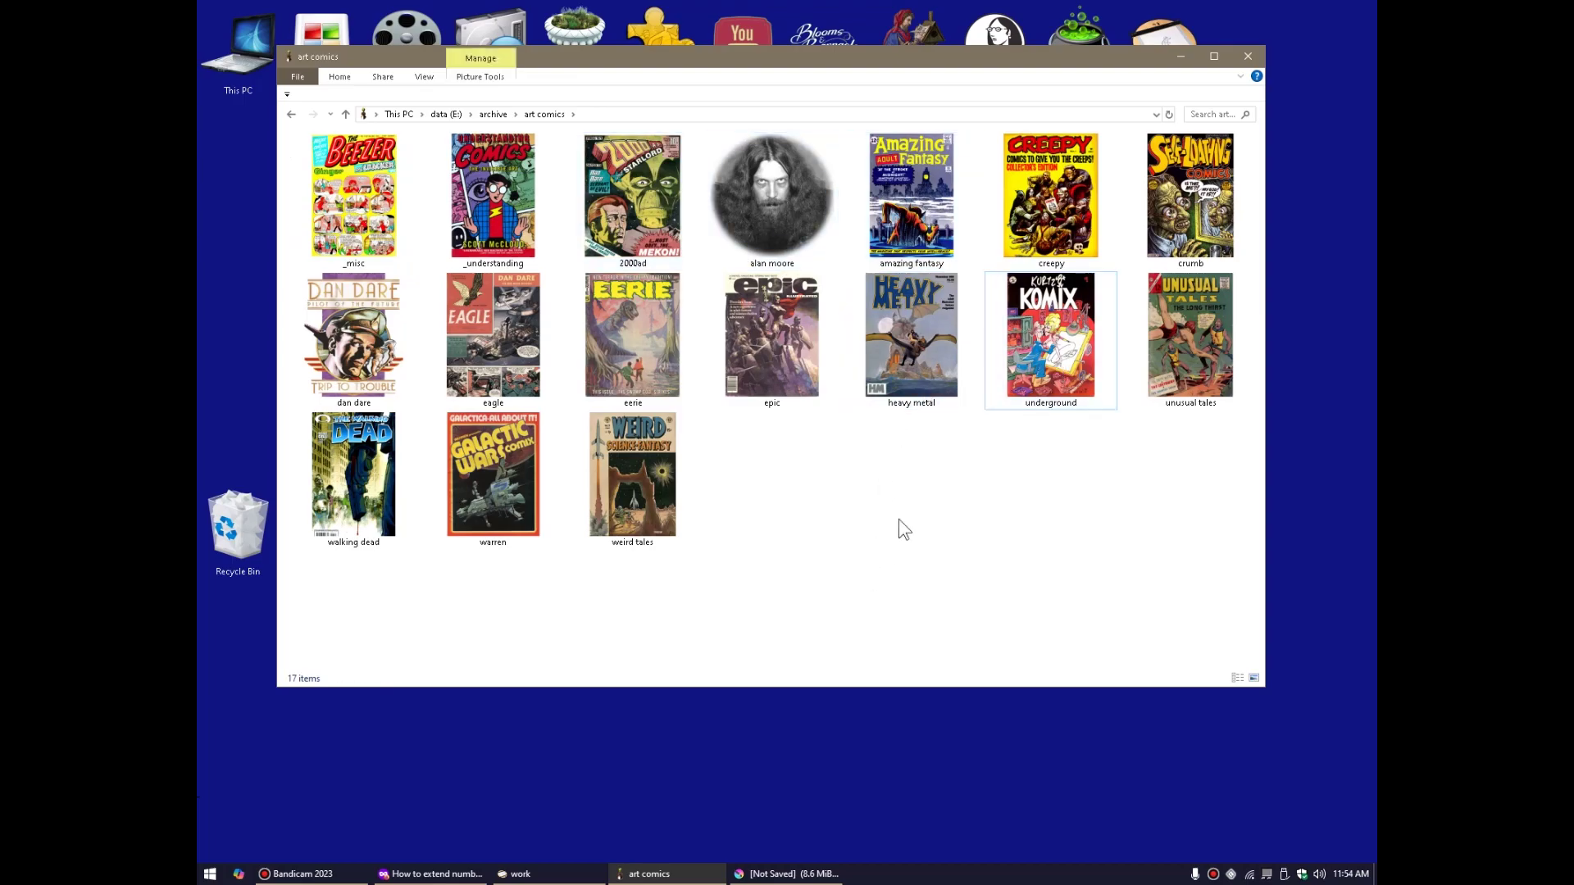
pyautogui.click(495, 115)
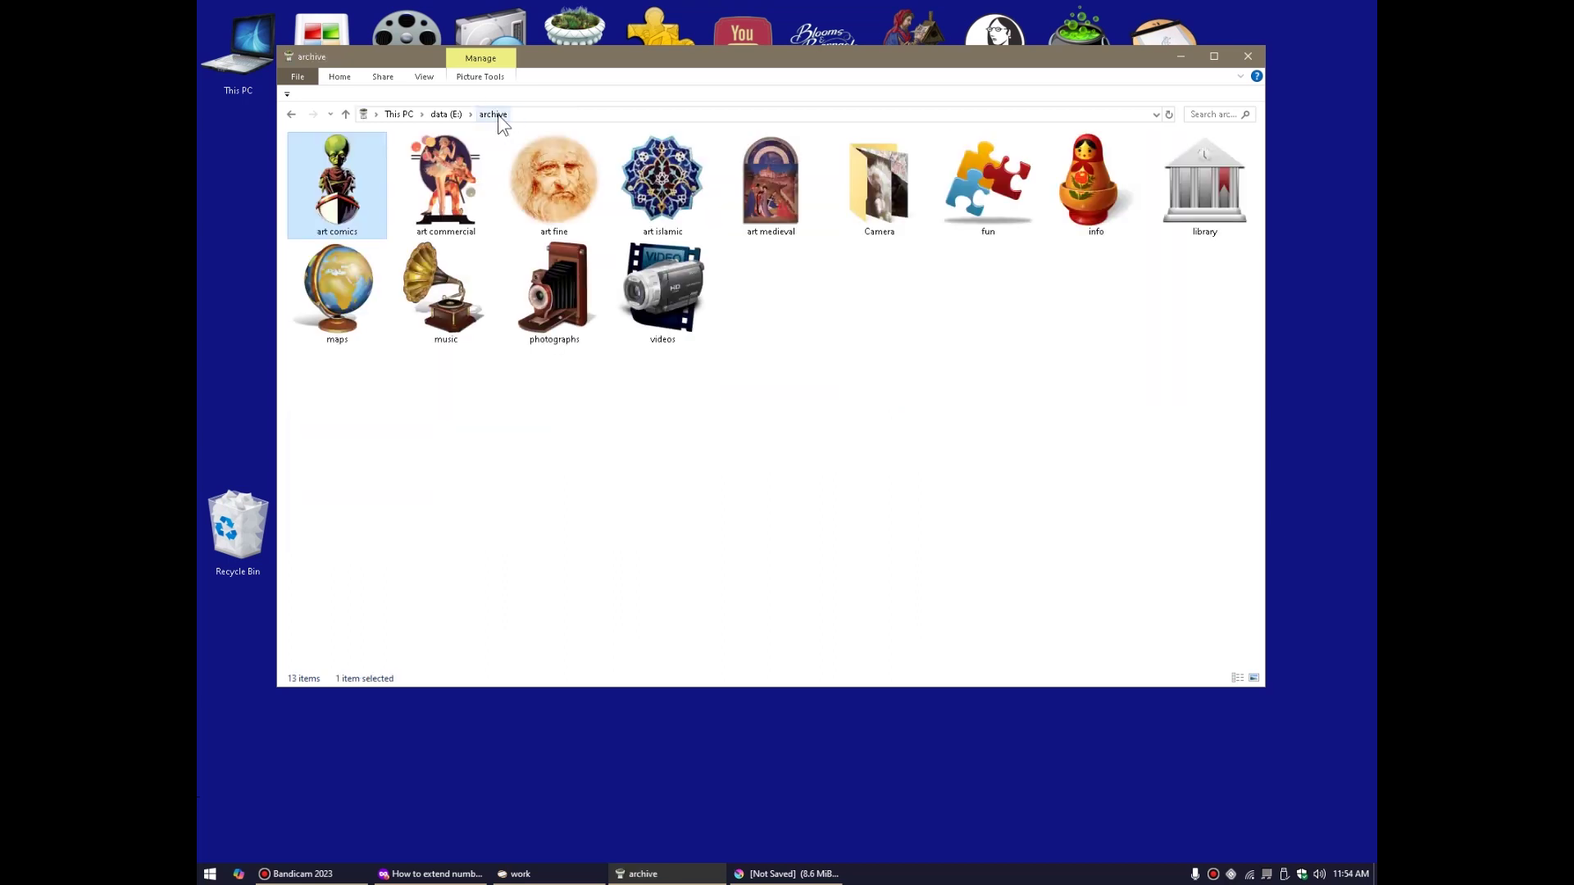
pyautogui.click(915, 394)
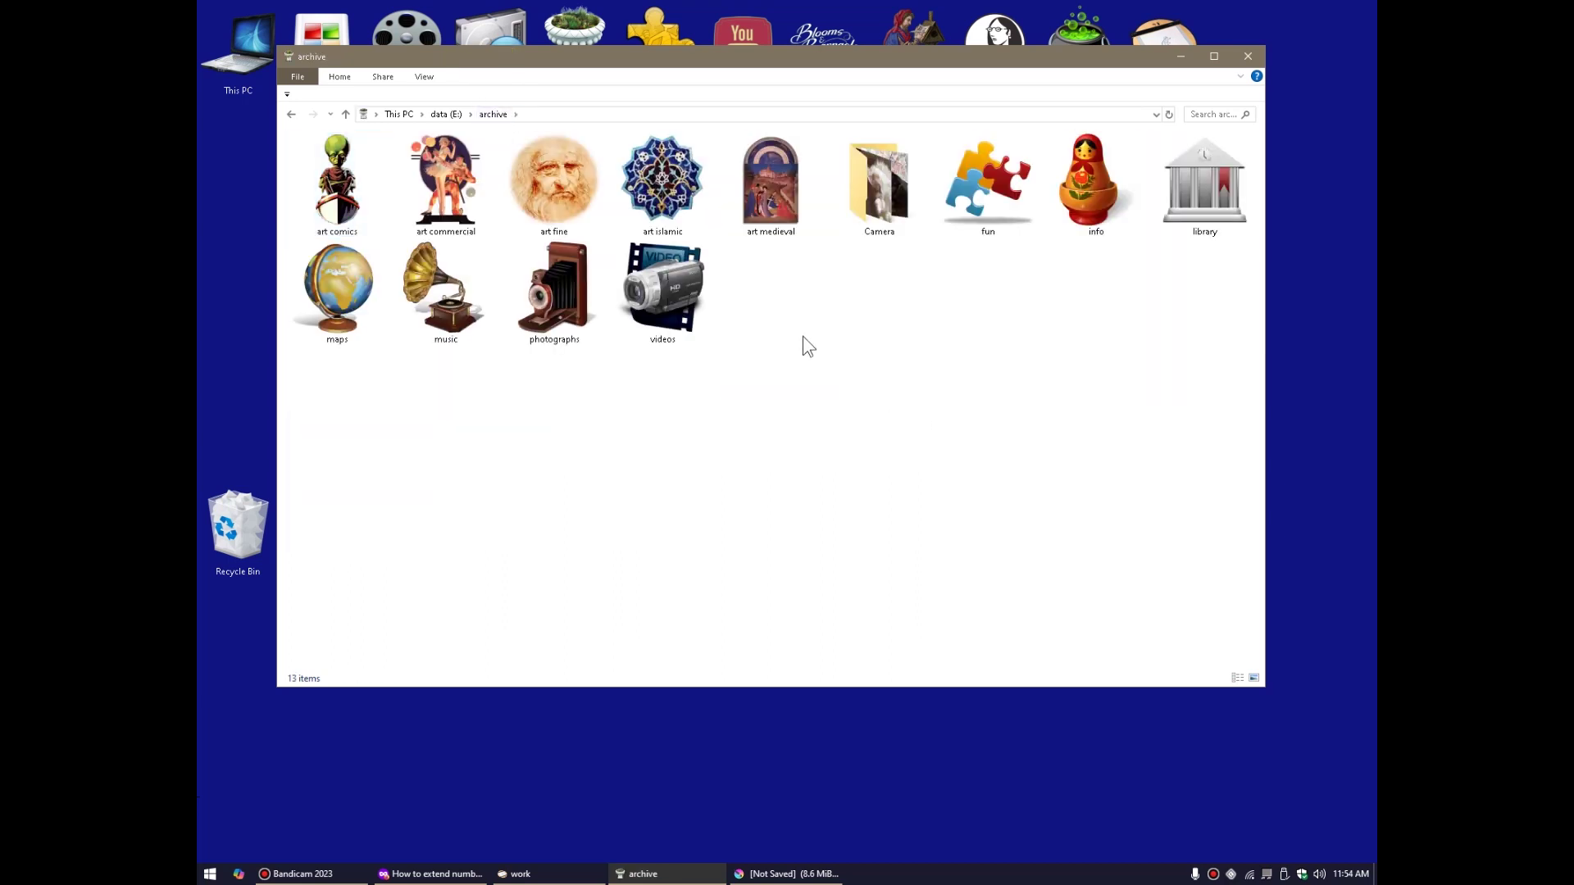
pyautogui.doubleClick(455, 192)
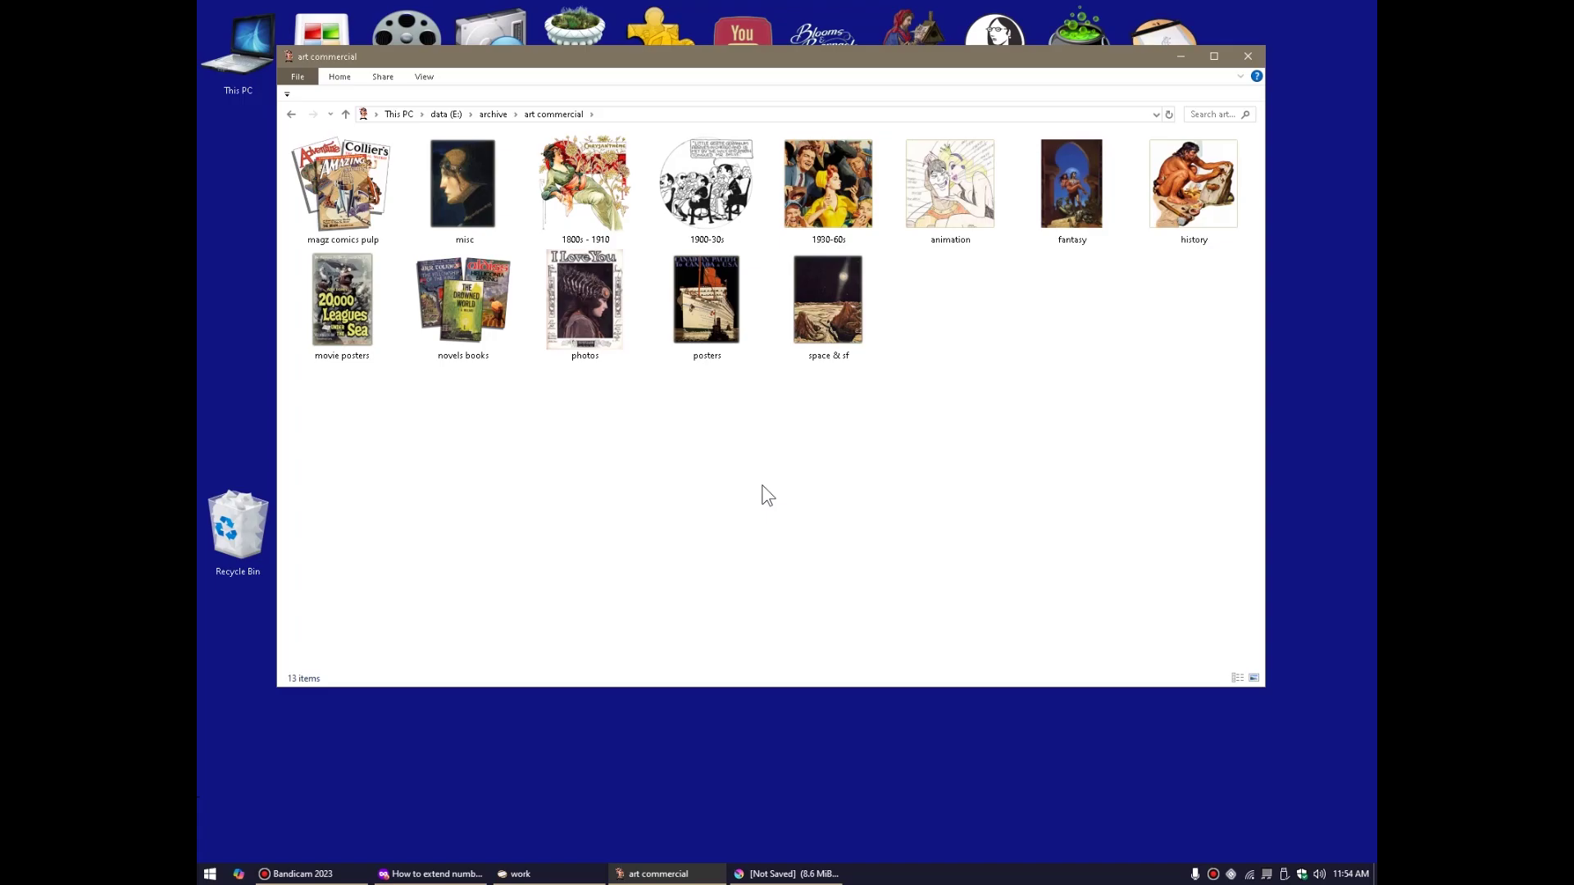
# Open the 1930-60s and fuchs folders and enlarge the icons into bigger thumbnails.
pyautogui.doubleClick(828, 185)
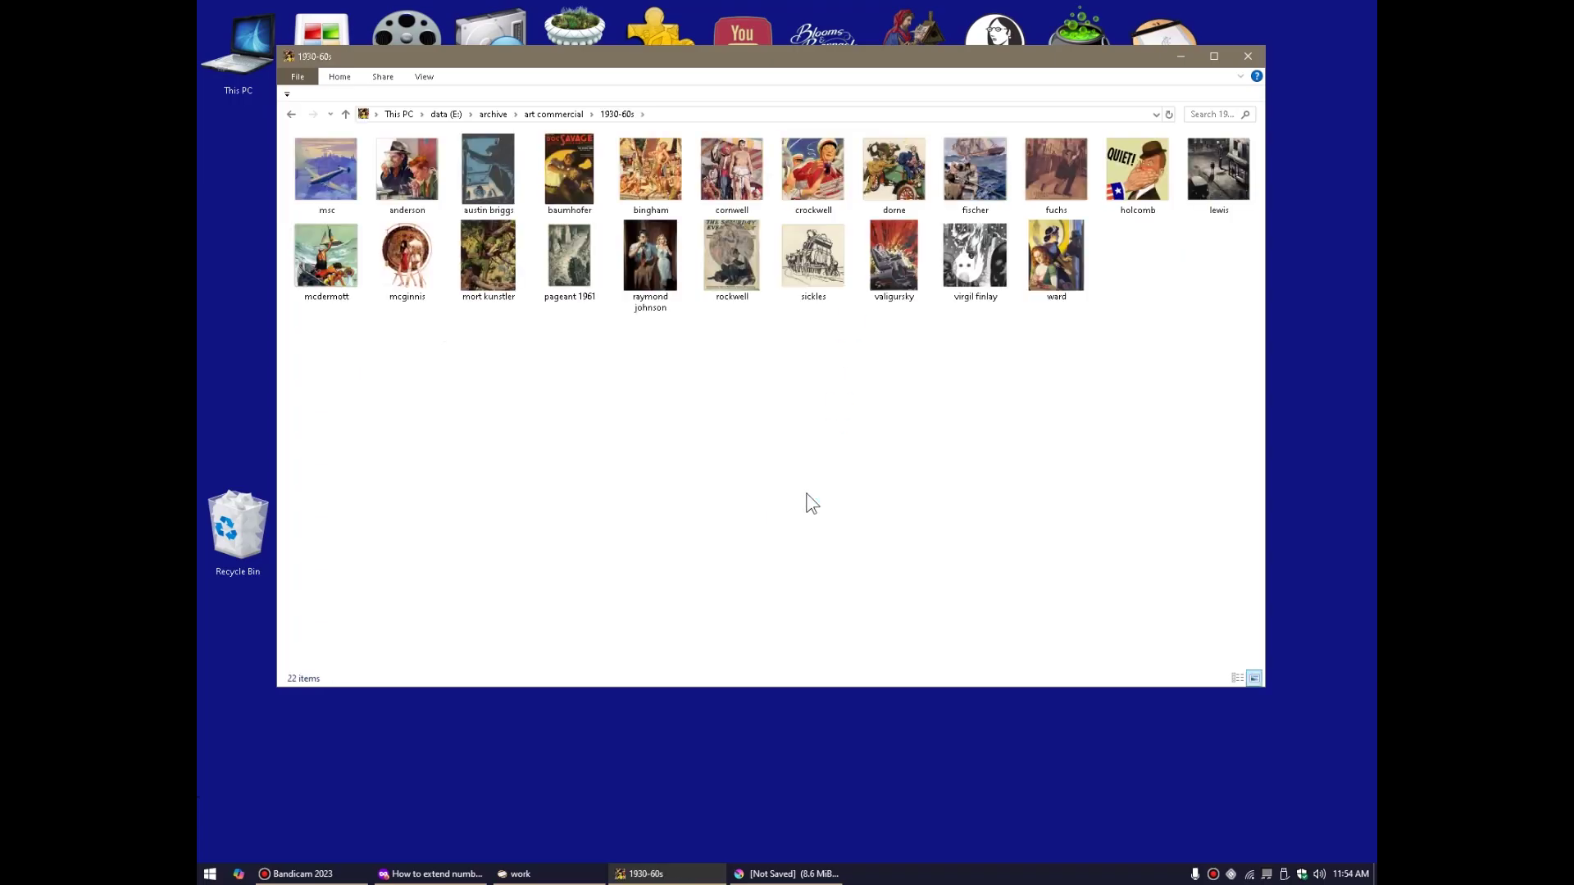
pyautogui.doubleClick(1055, 174)
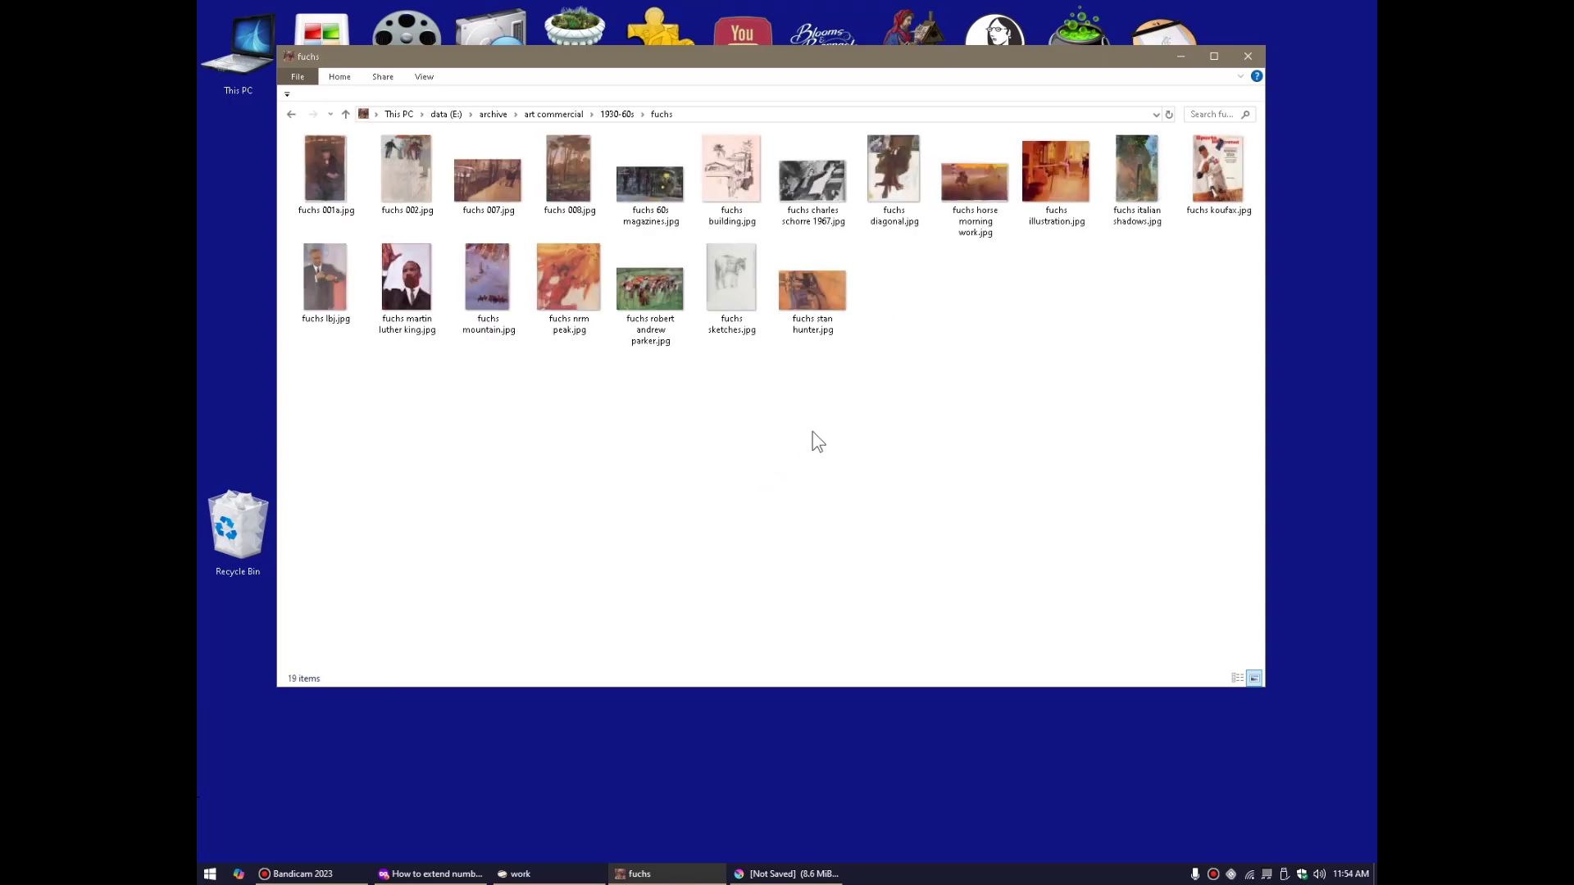
pyautogui.scroll(3, 815, 427)
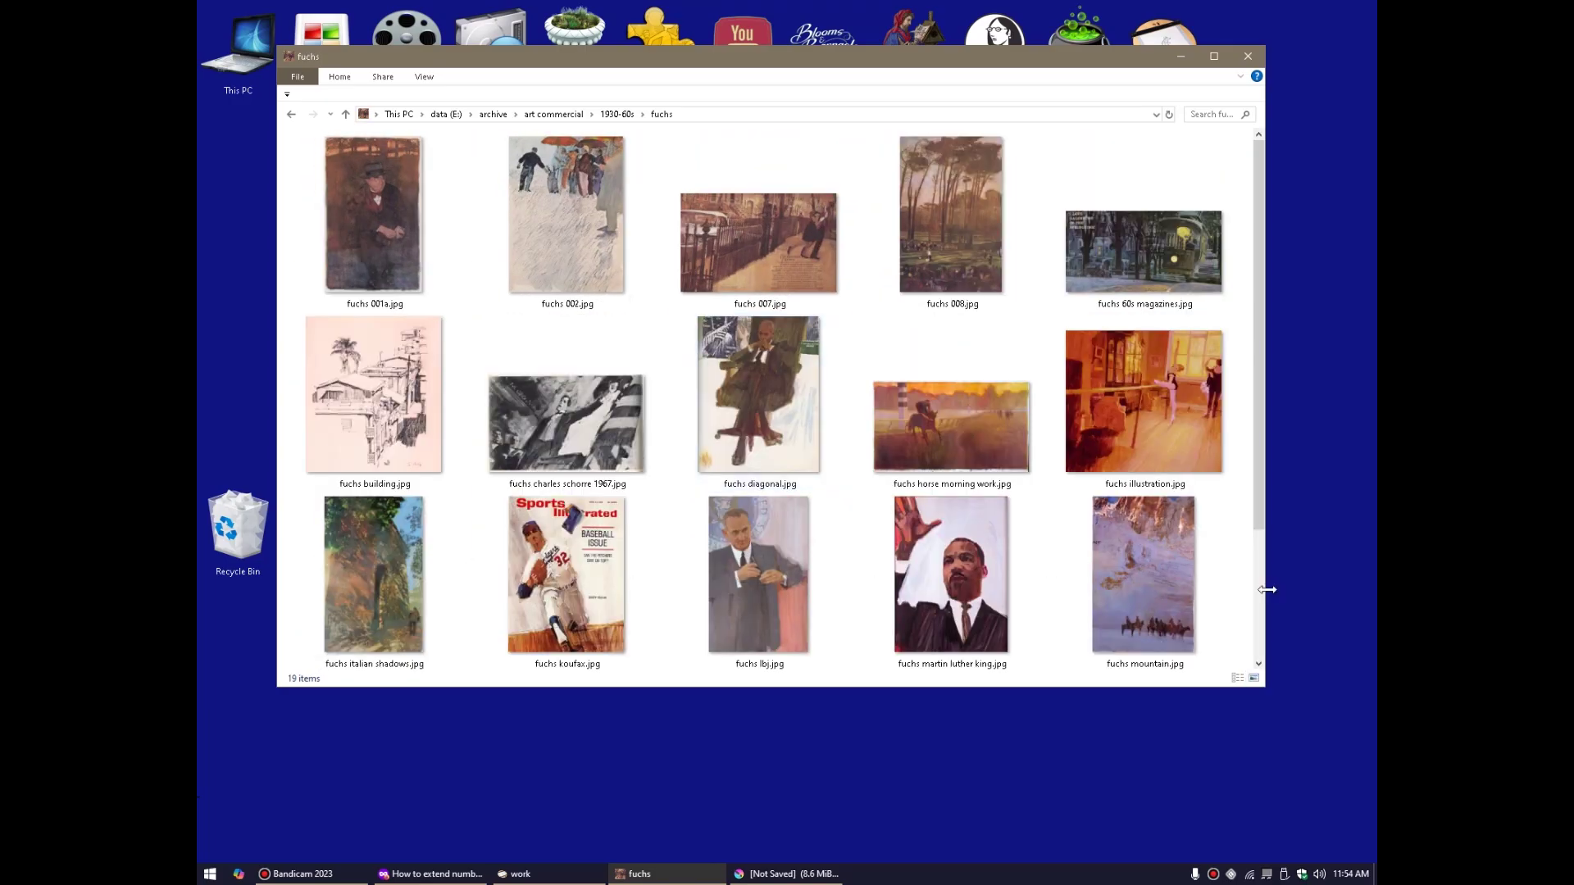
pyautogui.moveTo(1143, 692); pyautogui.dragTo(1144, 734)
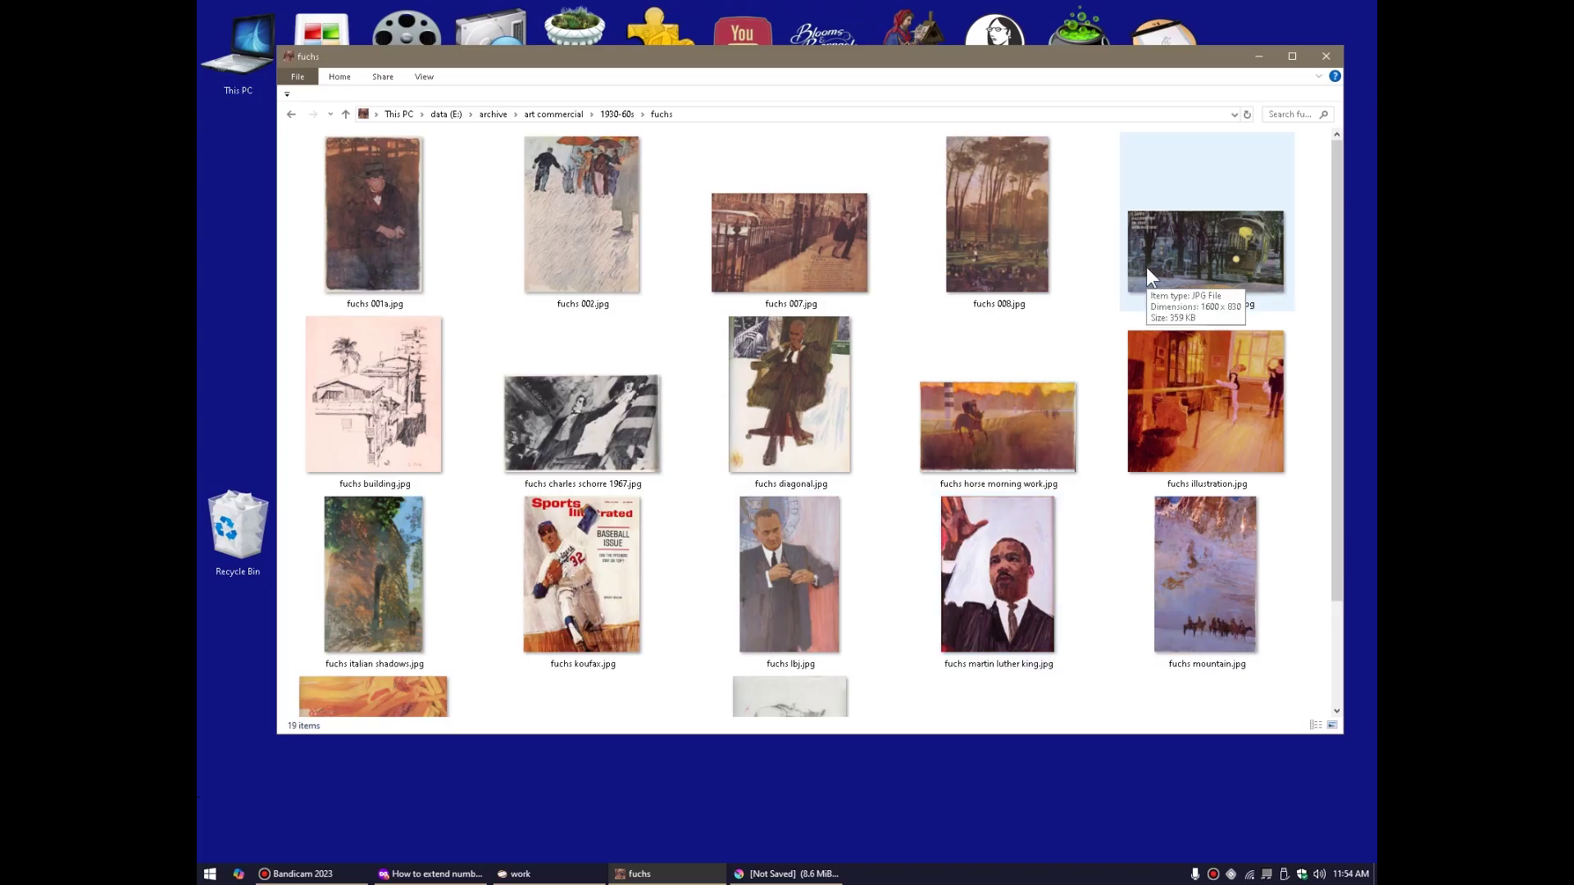
pyautogui.click(617, 114)
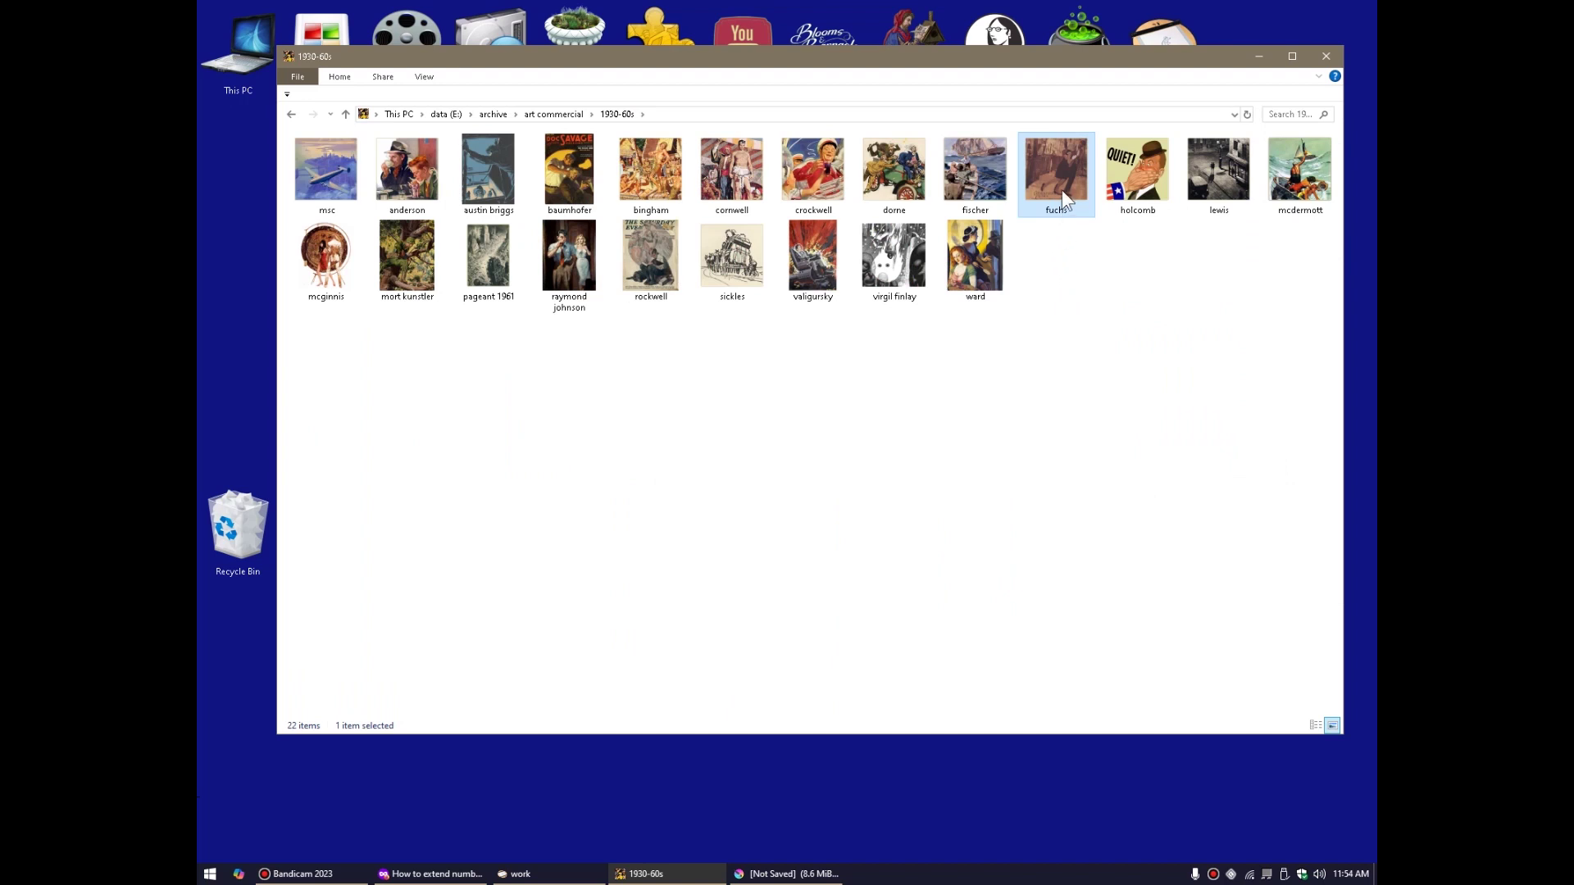
pyautogui.click(1068, 274)
pyautogui.keyDown('ctrl'); pyautogui.scroll(3, 1067, 273); pyautogui.keyUp('ctrl')
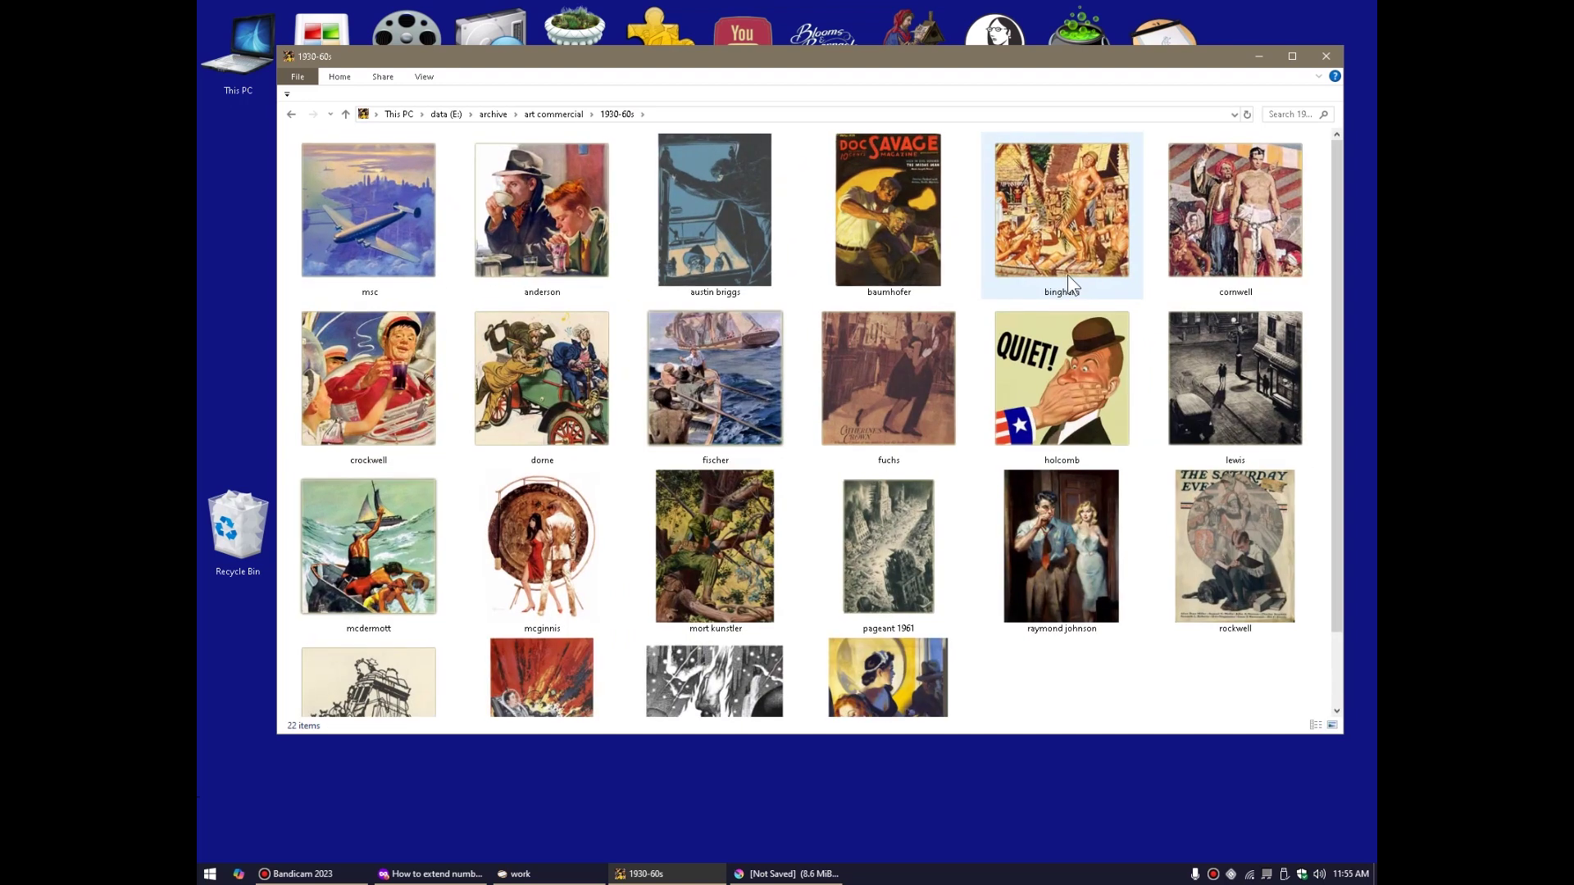
pyautogui.keyDown('ctrl'); pyautogui.scroll(2, 1068, 273); pyautogui.keyUp('ctrl')
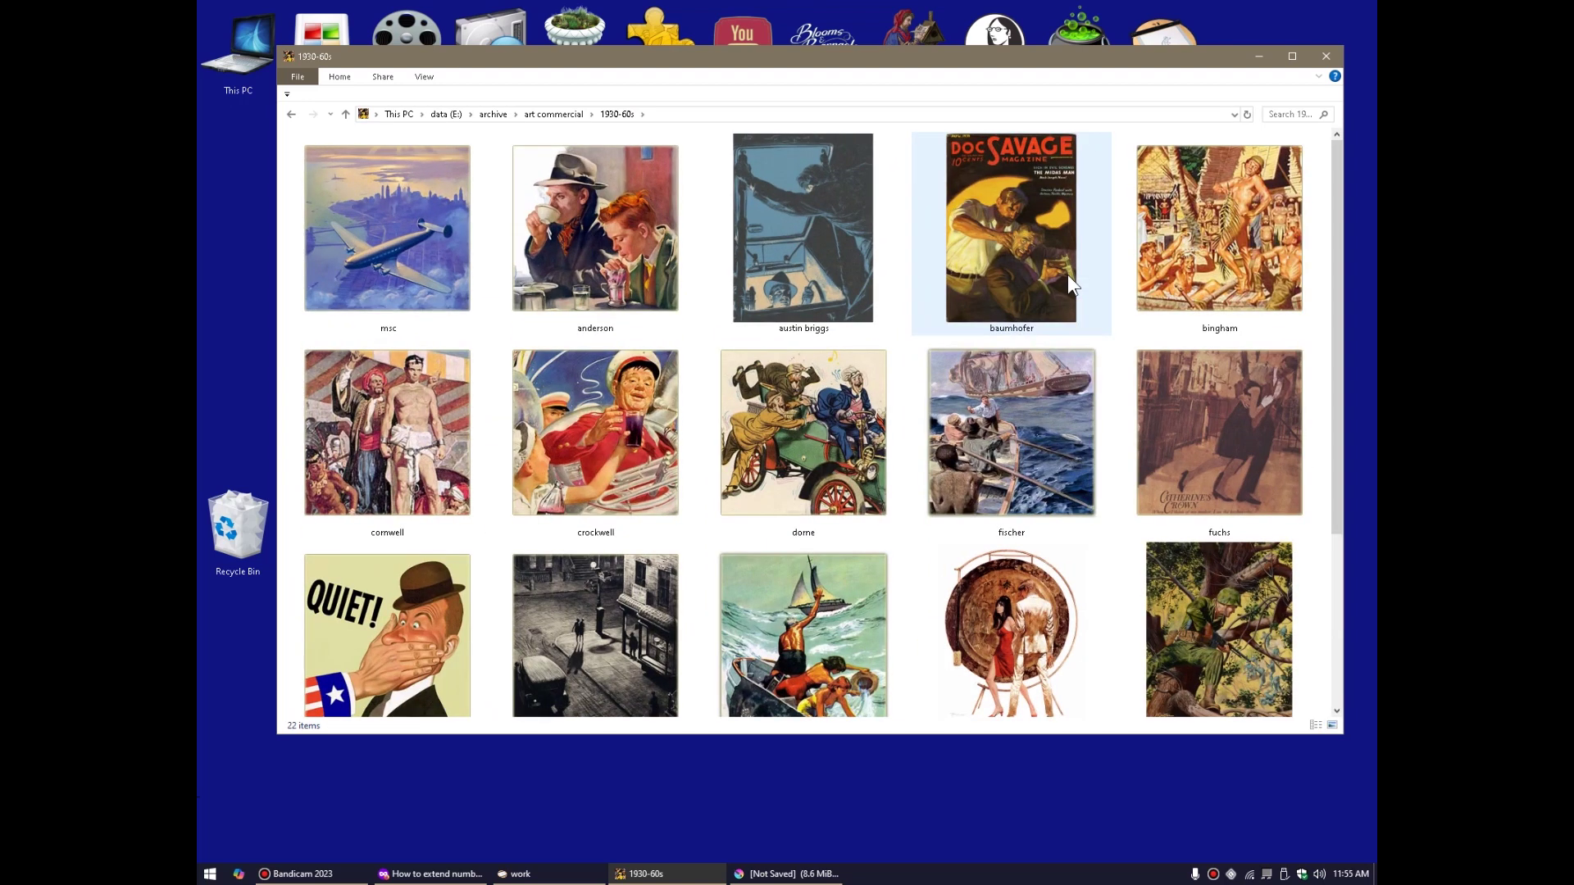
pyautogui.keyDown('ctrl'); pyautogui.scroll(-3, 1069, 317); pyautogui.keyUp('ctrl')
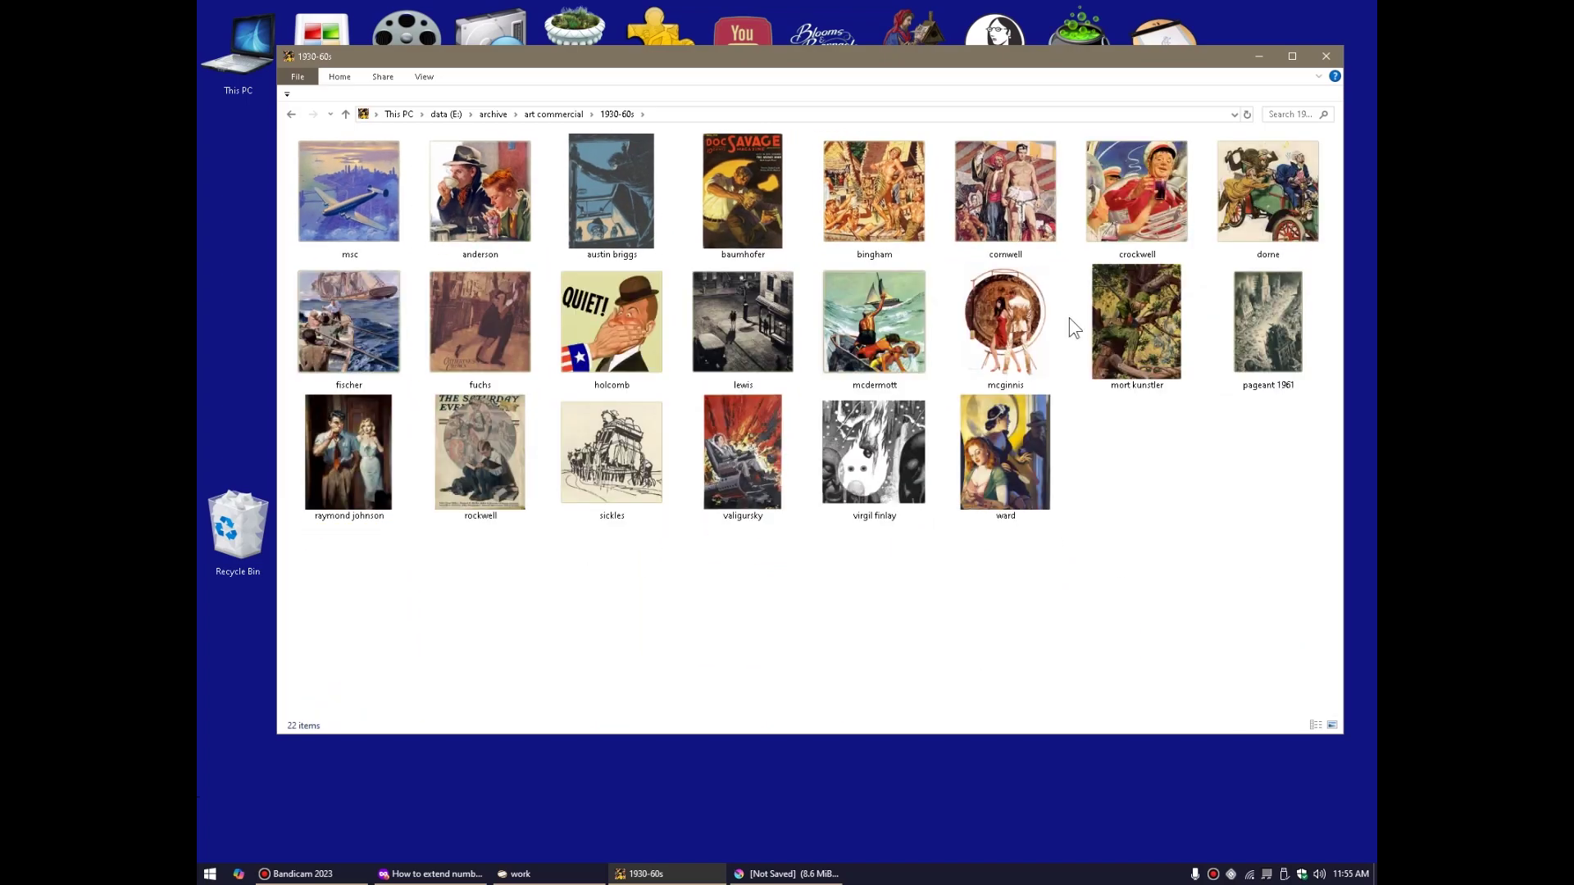
# Browse the bluth images such as B04.png and C03.png, and open studio news 1.jpg.
pyautogui.click(556, 115)
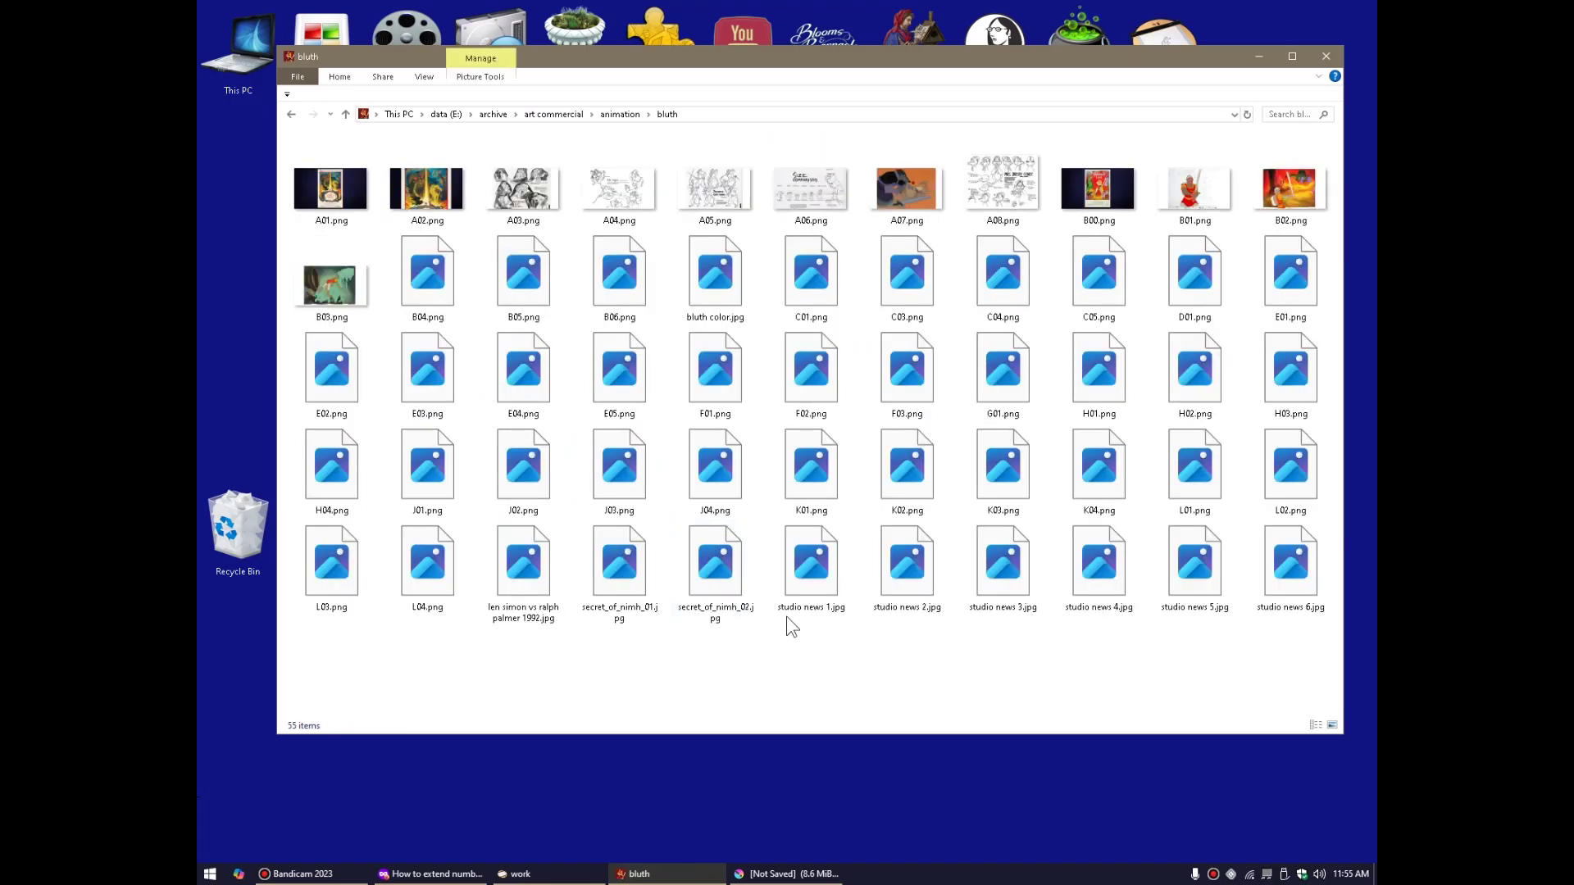
pyautogui.click(725, 484)
pyautogui.keyDown('ctrl'); pyautogui.scroll(3, 725, 484); pyautogui.keyUp('ctrl')
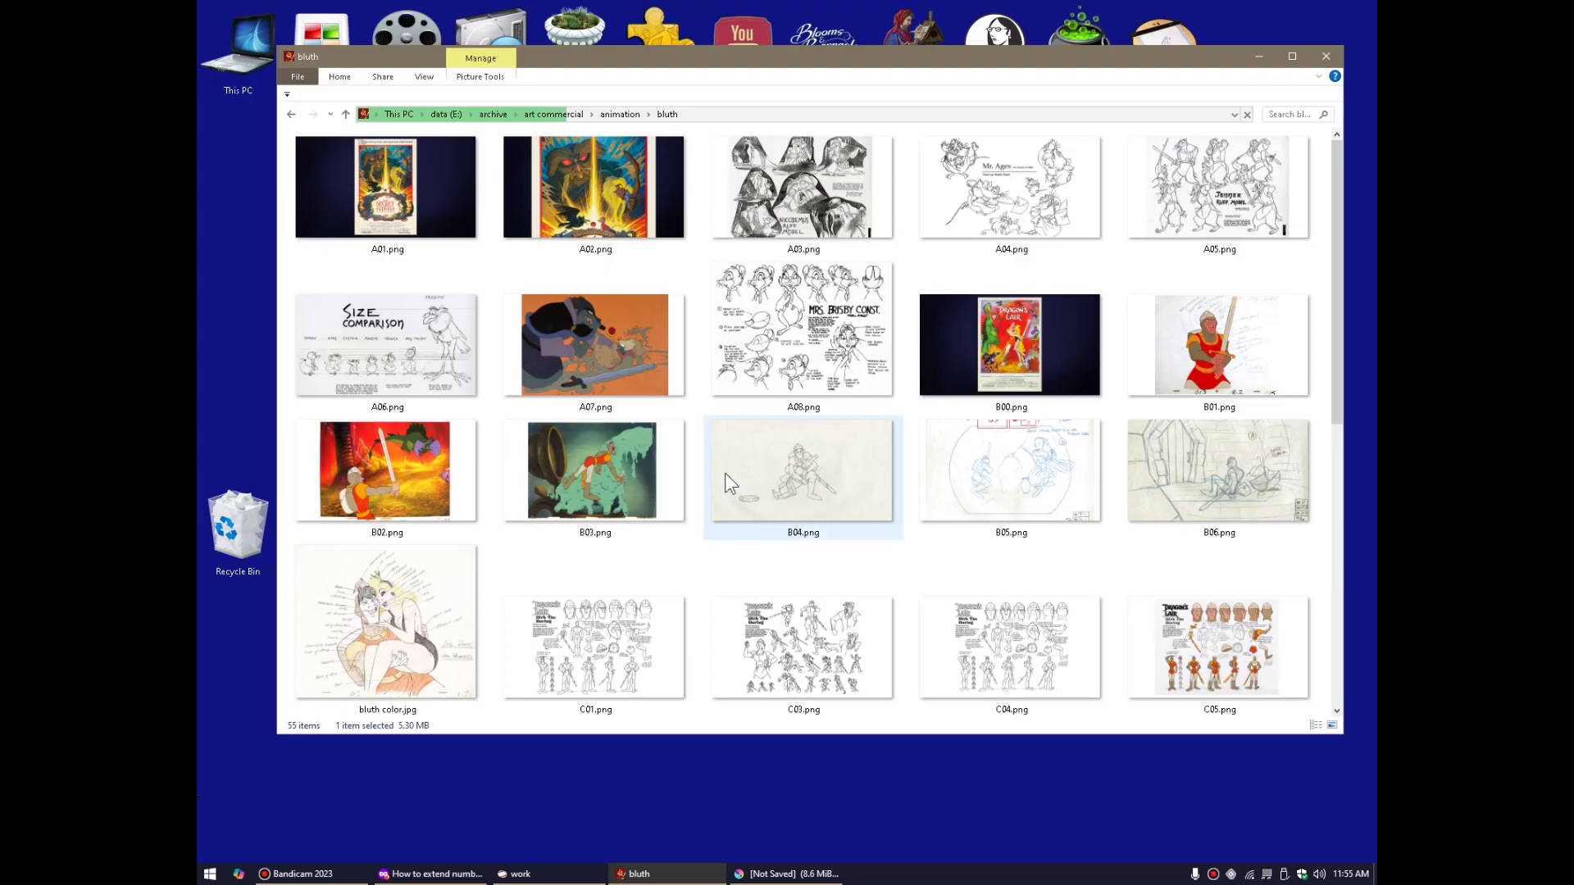
pyautogui.scroll(-8, 802, 374)
pyautogui.click(801, 374)
pyautogui.scroll(-3, 802, 374)
pyautogui.scroll(6, 802, 374)
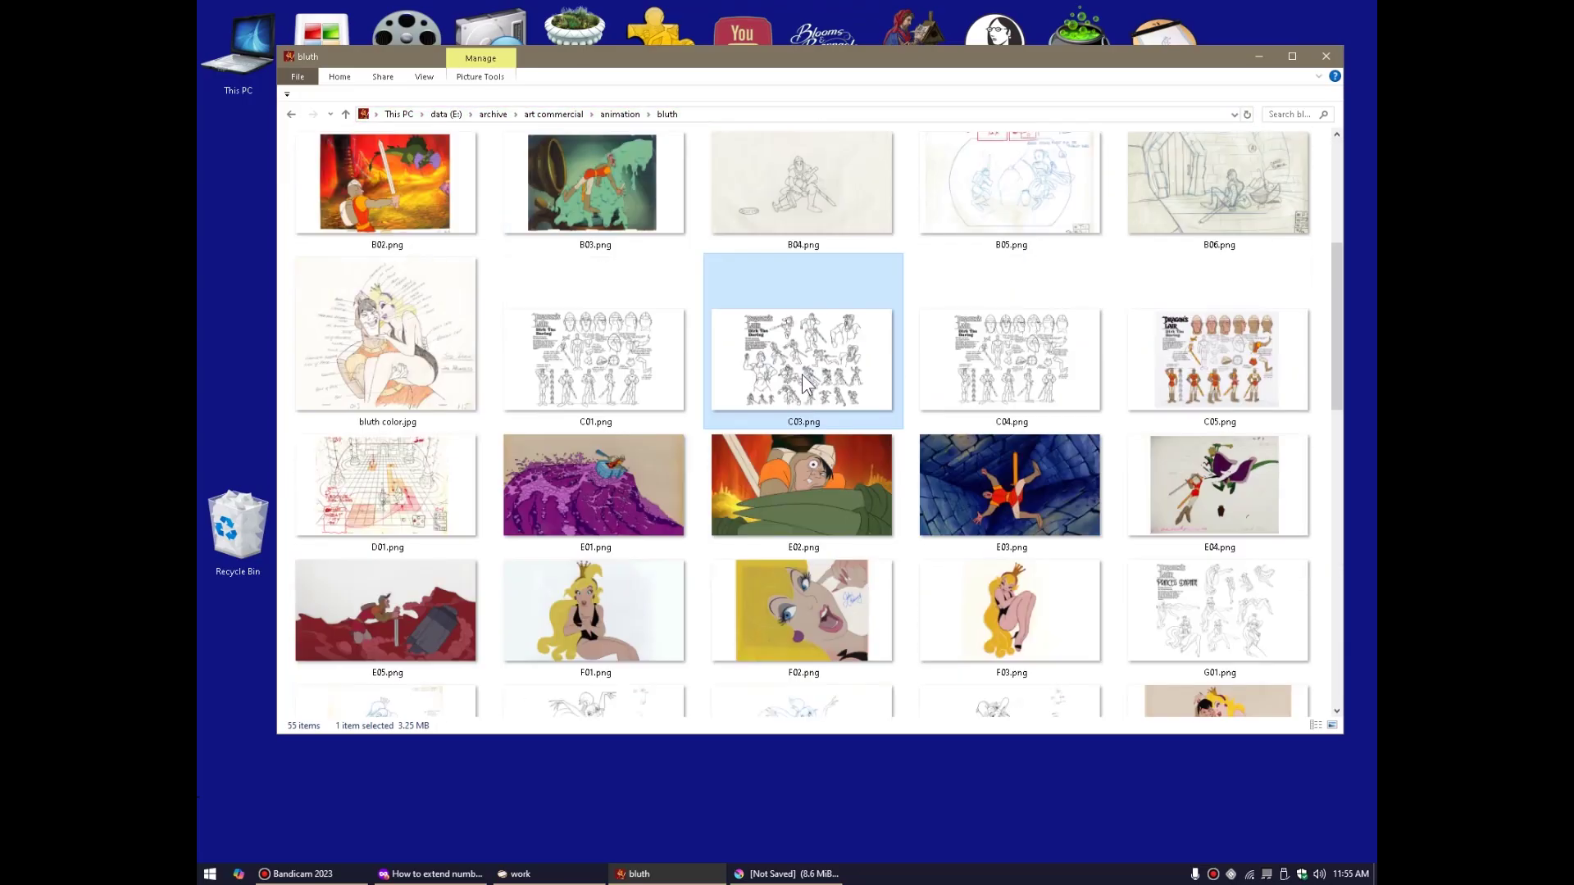
pyautogui.click(1336, 656)
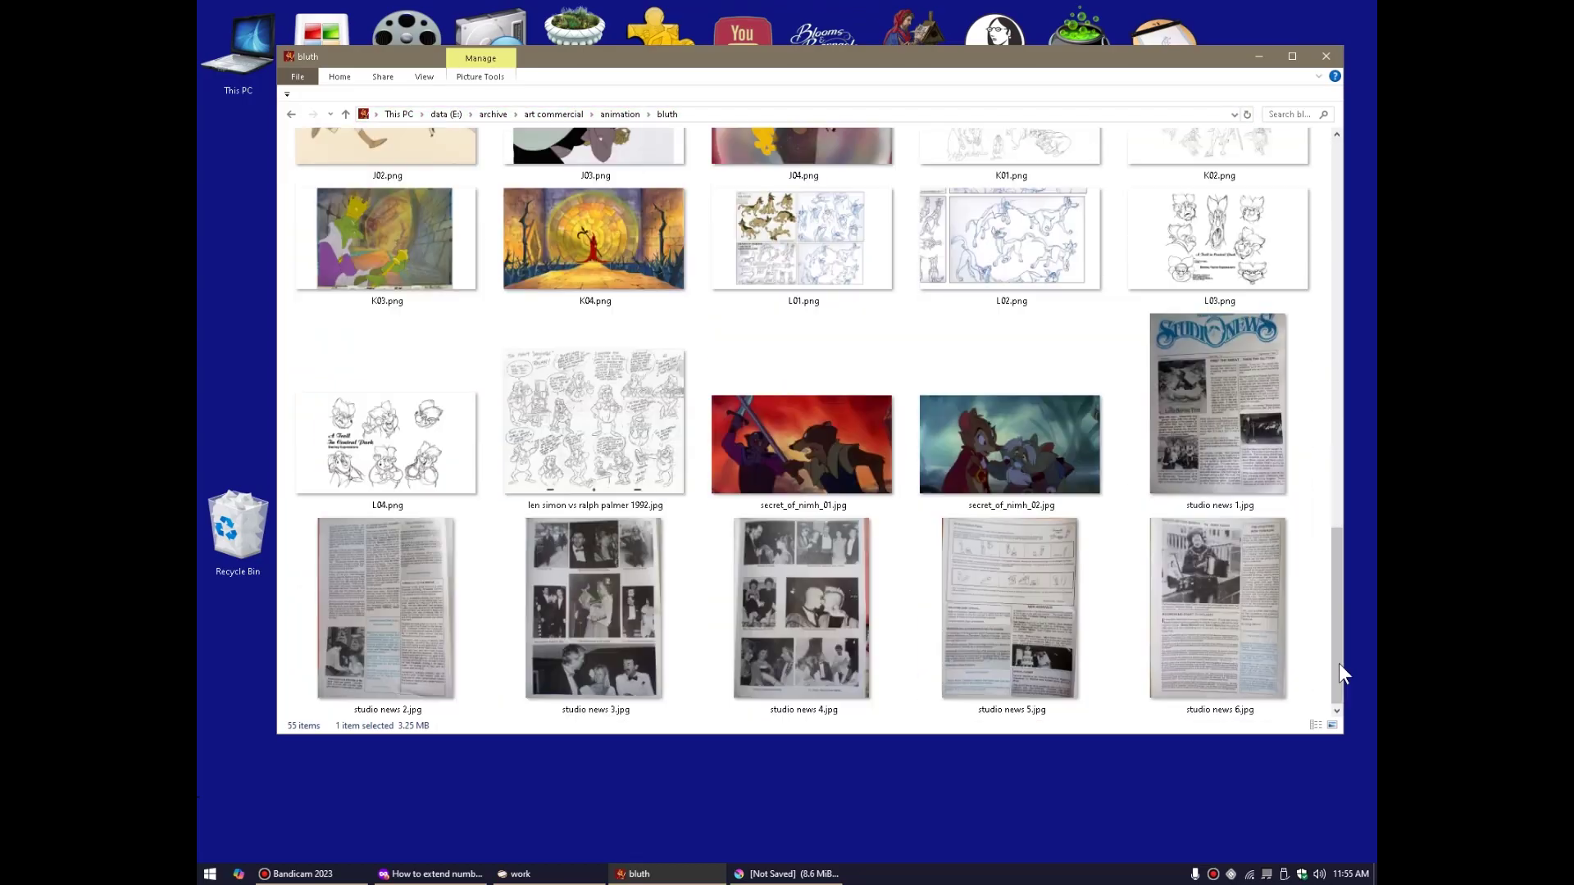
pyautogui.click(1228, 461)
pyautogui.doubleClick(1212, 547)
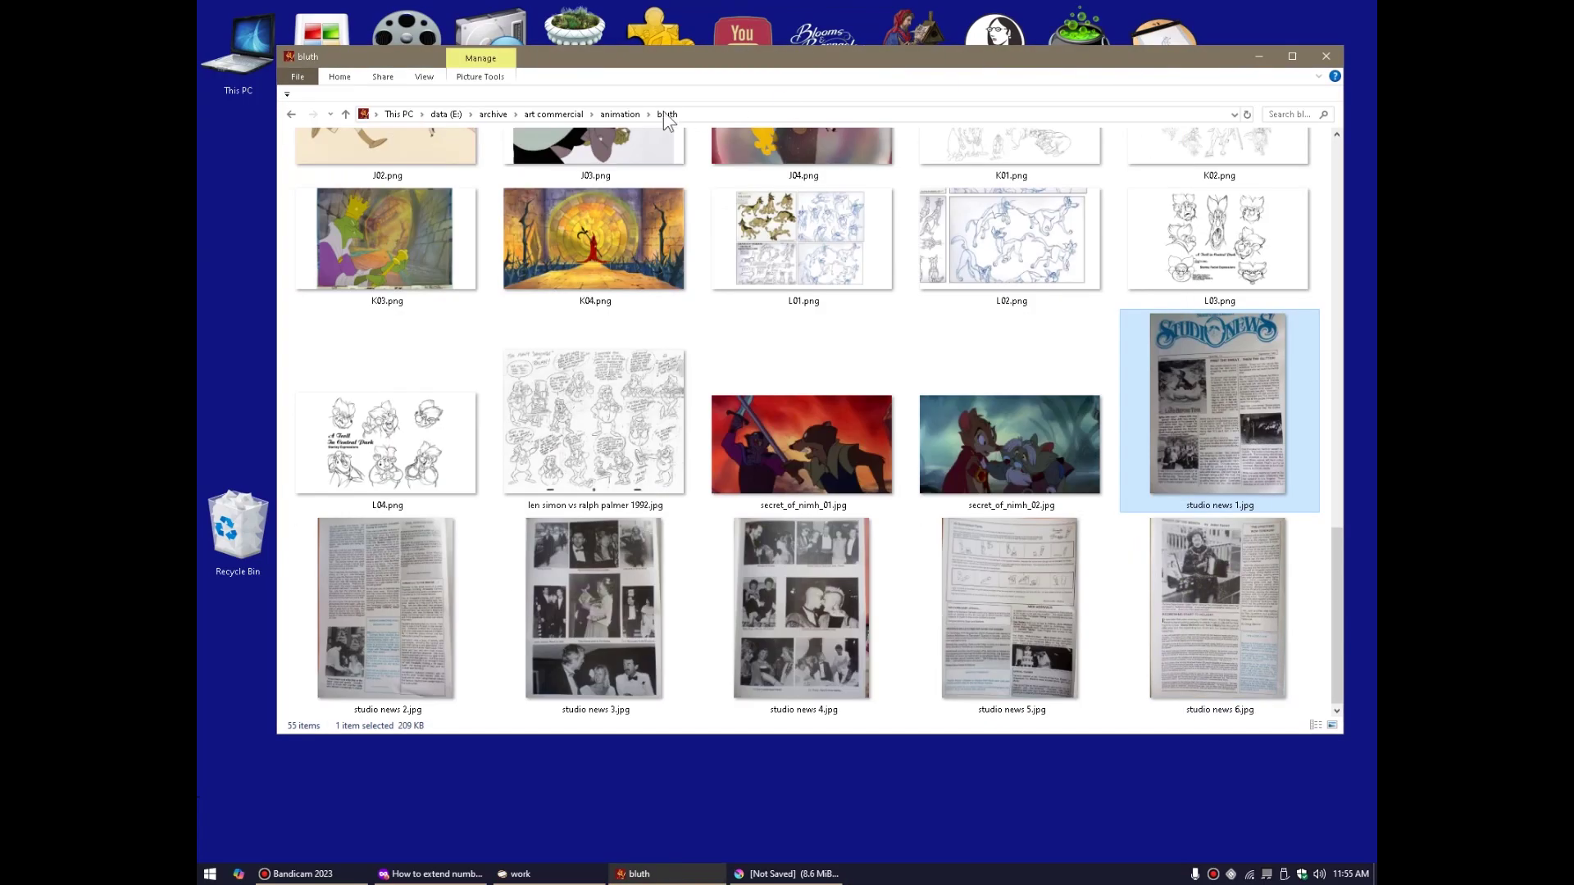
# Climb the breadcrumbs through animation, art commercial and archive back to data (E:).
pyautogui.click(611, 115)
pyautogui.click(564, 116)
pyautogui.click(492, 115)
pyautogui.click(445, 115)
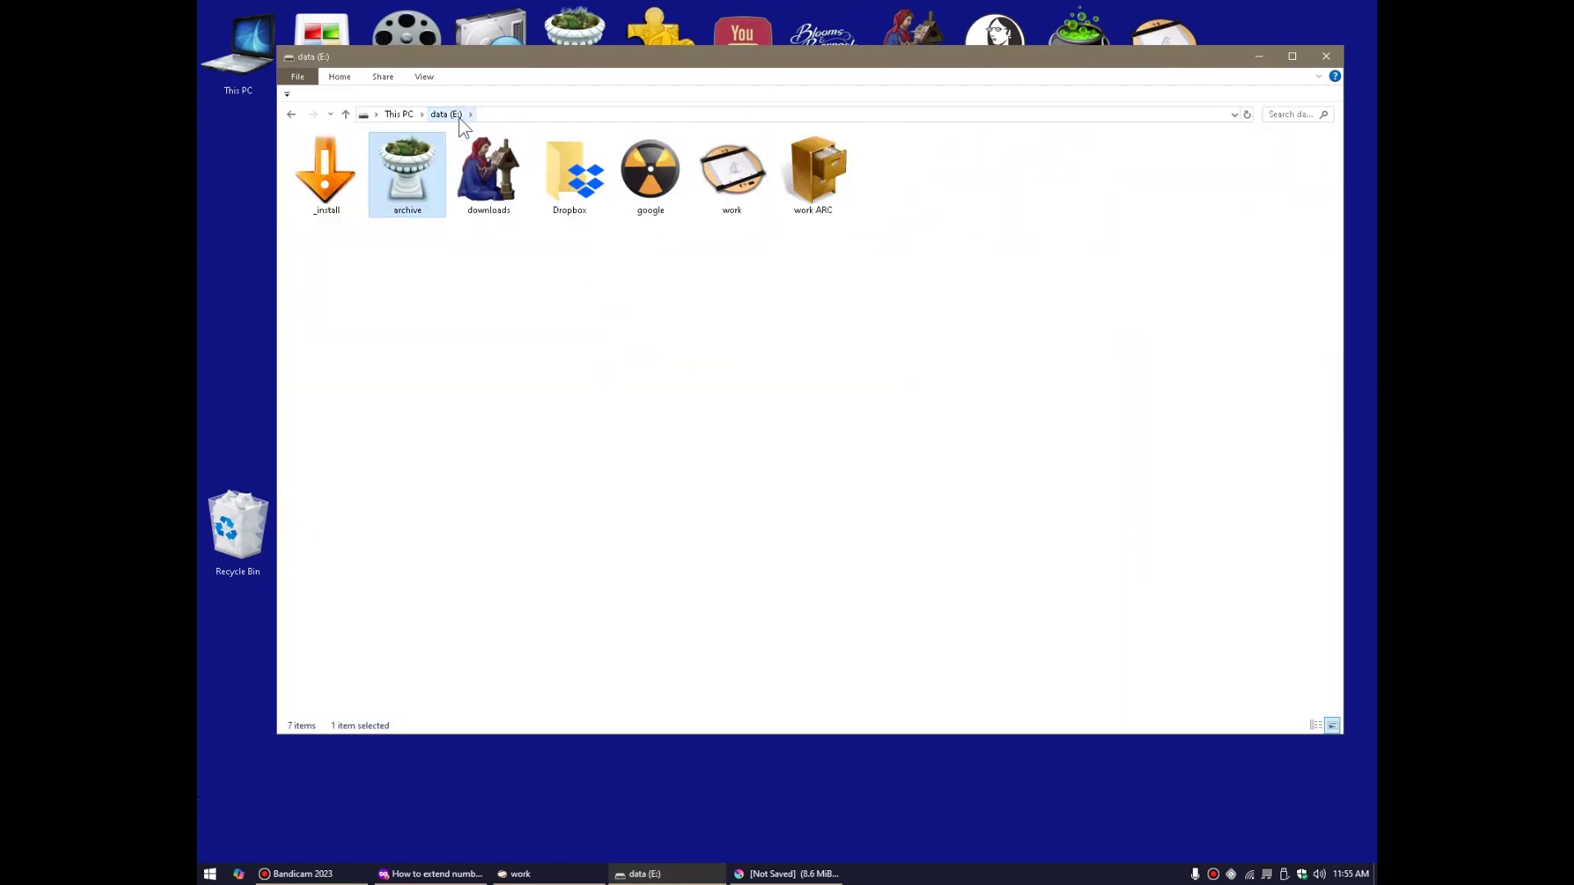
# Close the data (E:) Explorer window with Alt+F4 to reveal the desktop shortcuts.
pyautogui.hotkey('alt', 'F4')
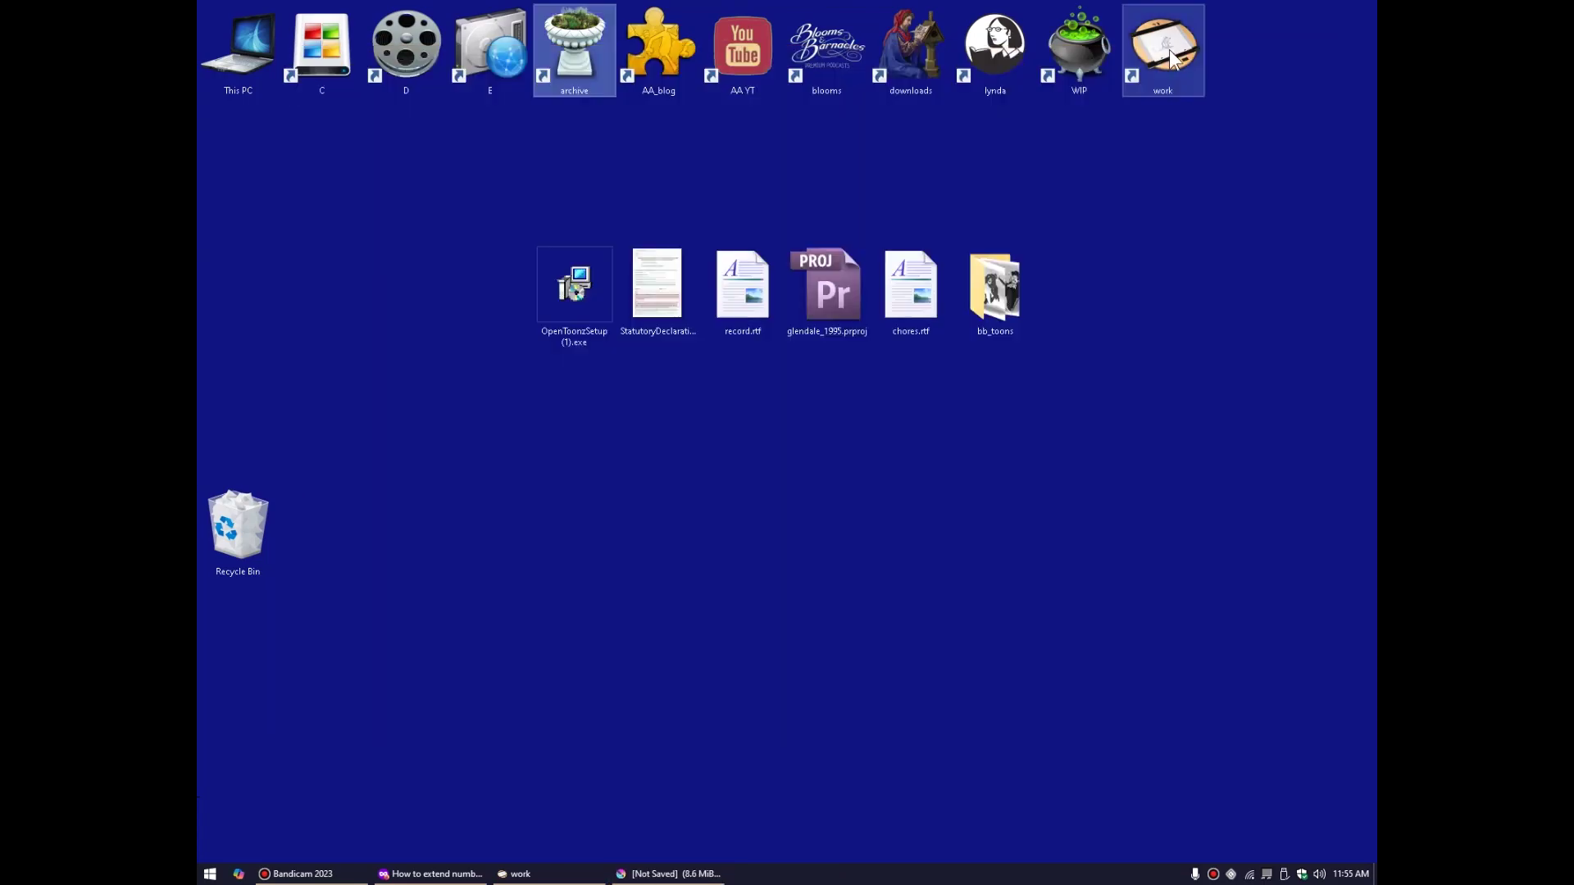